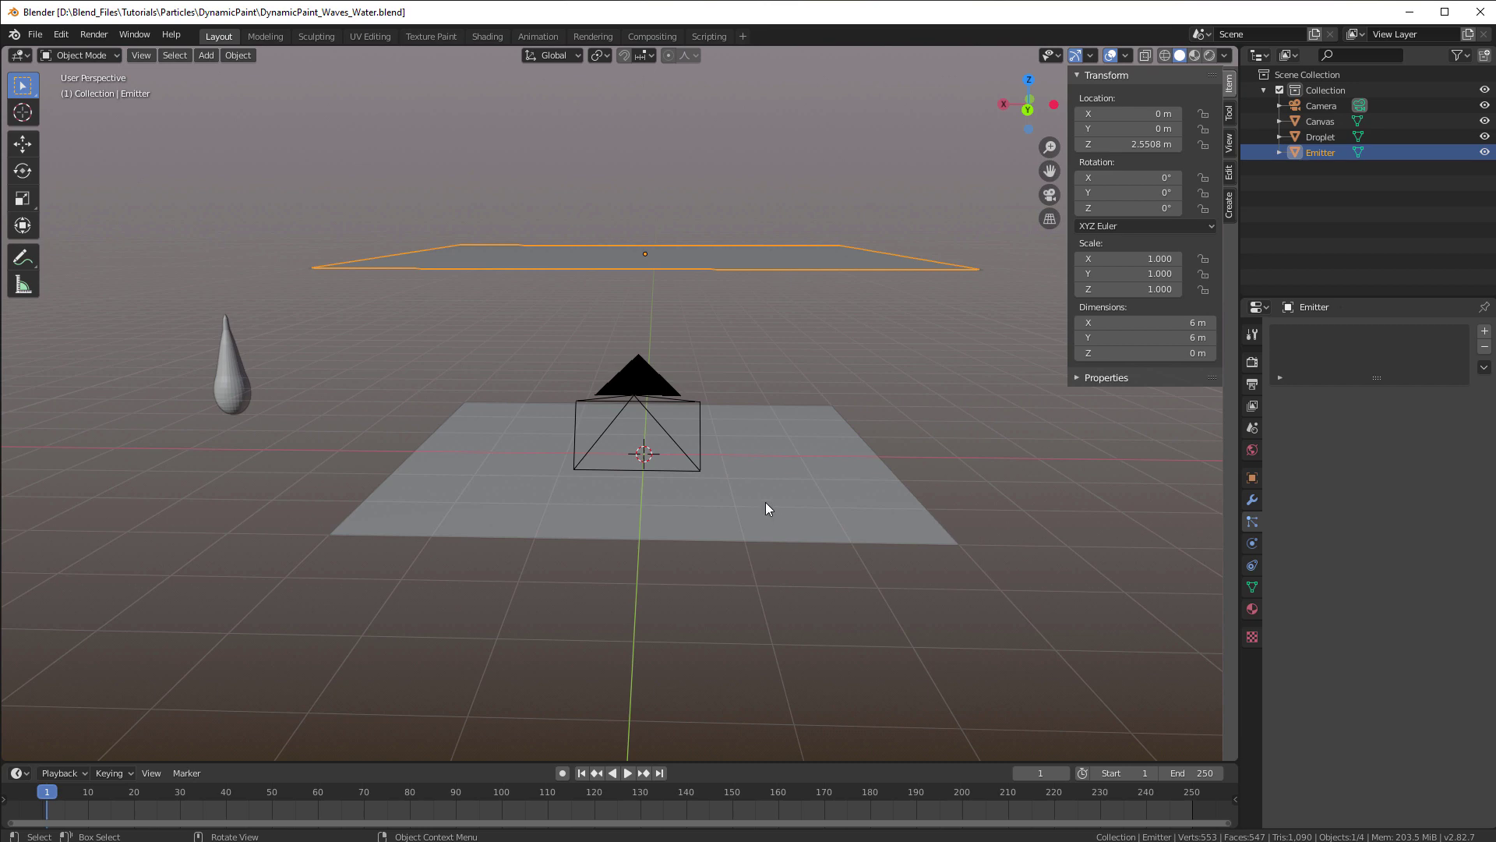
# - Select the Canvas and Droplet objects, then view the World's mossy_forest_4k.hdr background at strength 1.000
pyautogui.moveTo(766, 502); pyautogui.dragTo(759, 510, button='middle')
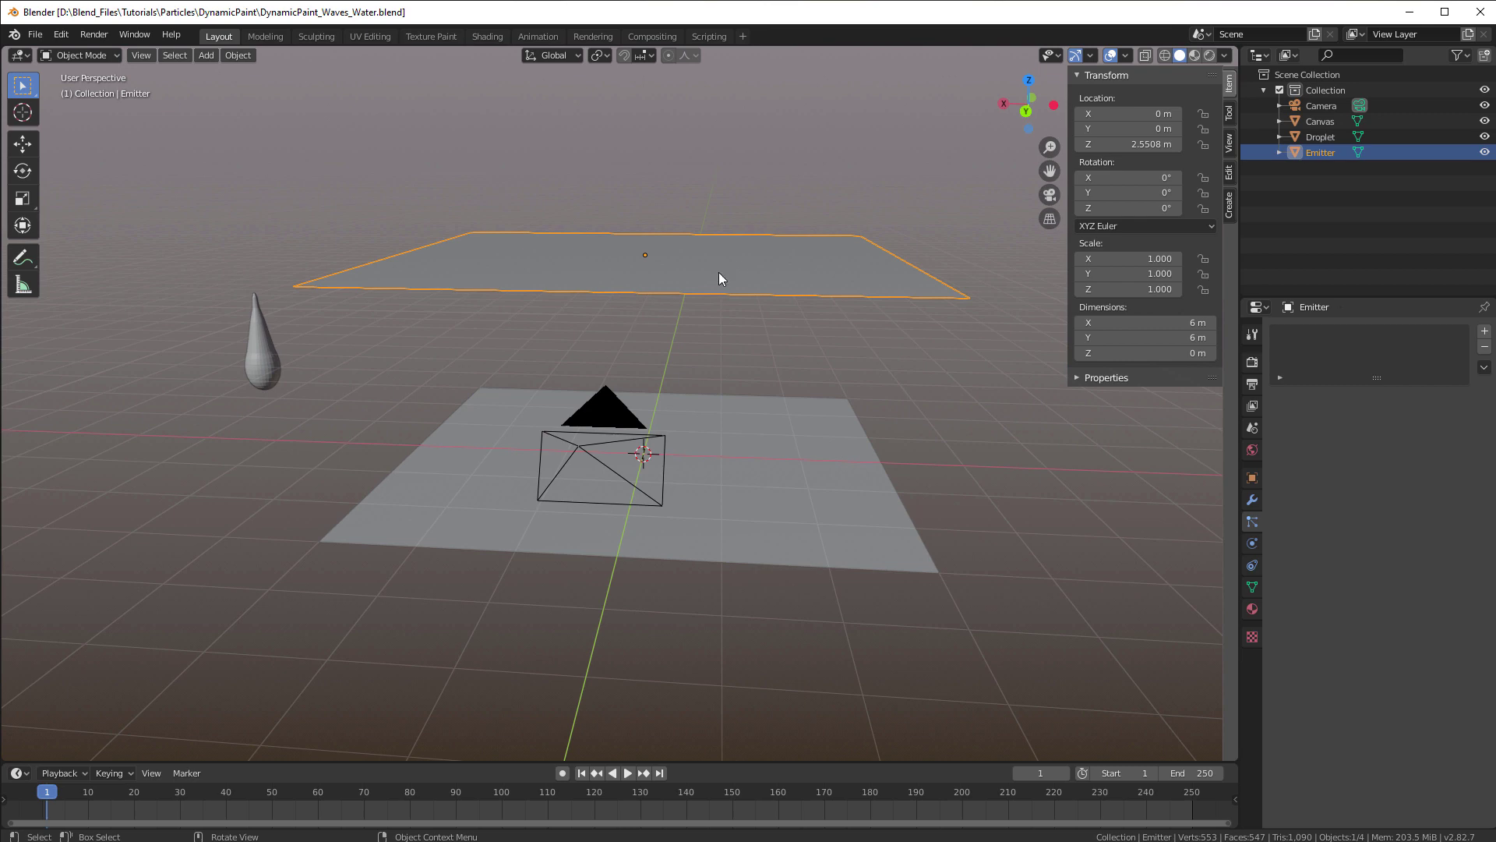
pyautogui.click(736, 505)
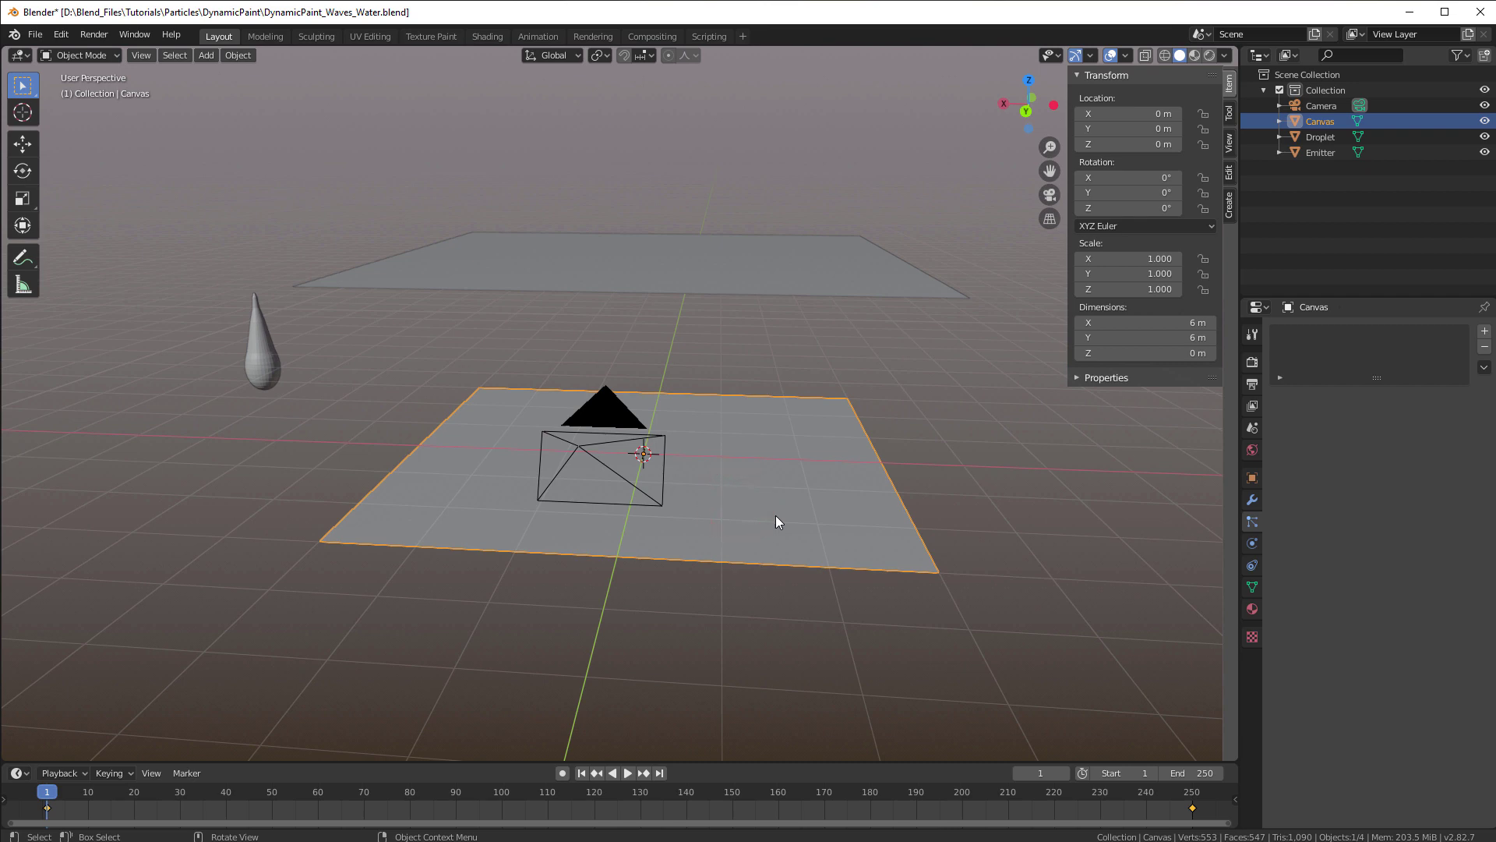
pyautogui.click(259, 334)
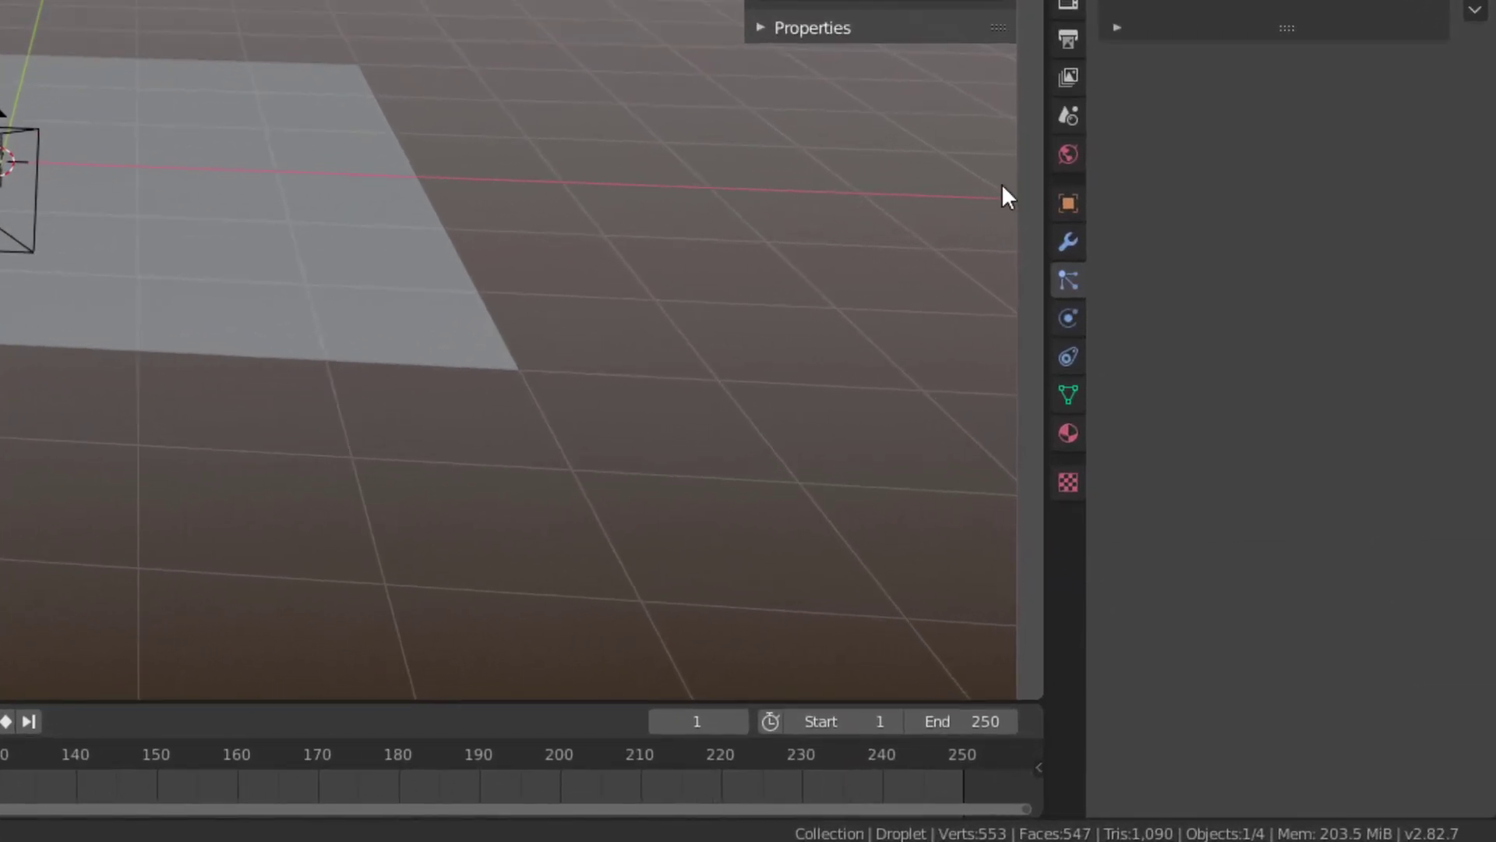
pyautogui.click(1065, 165)
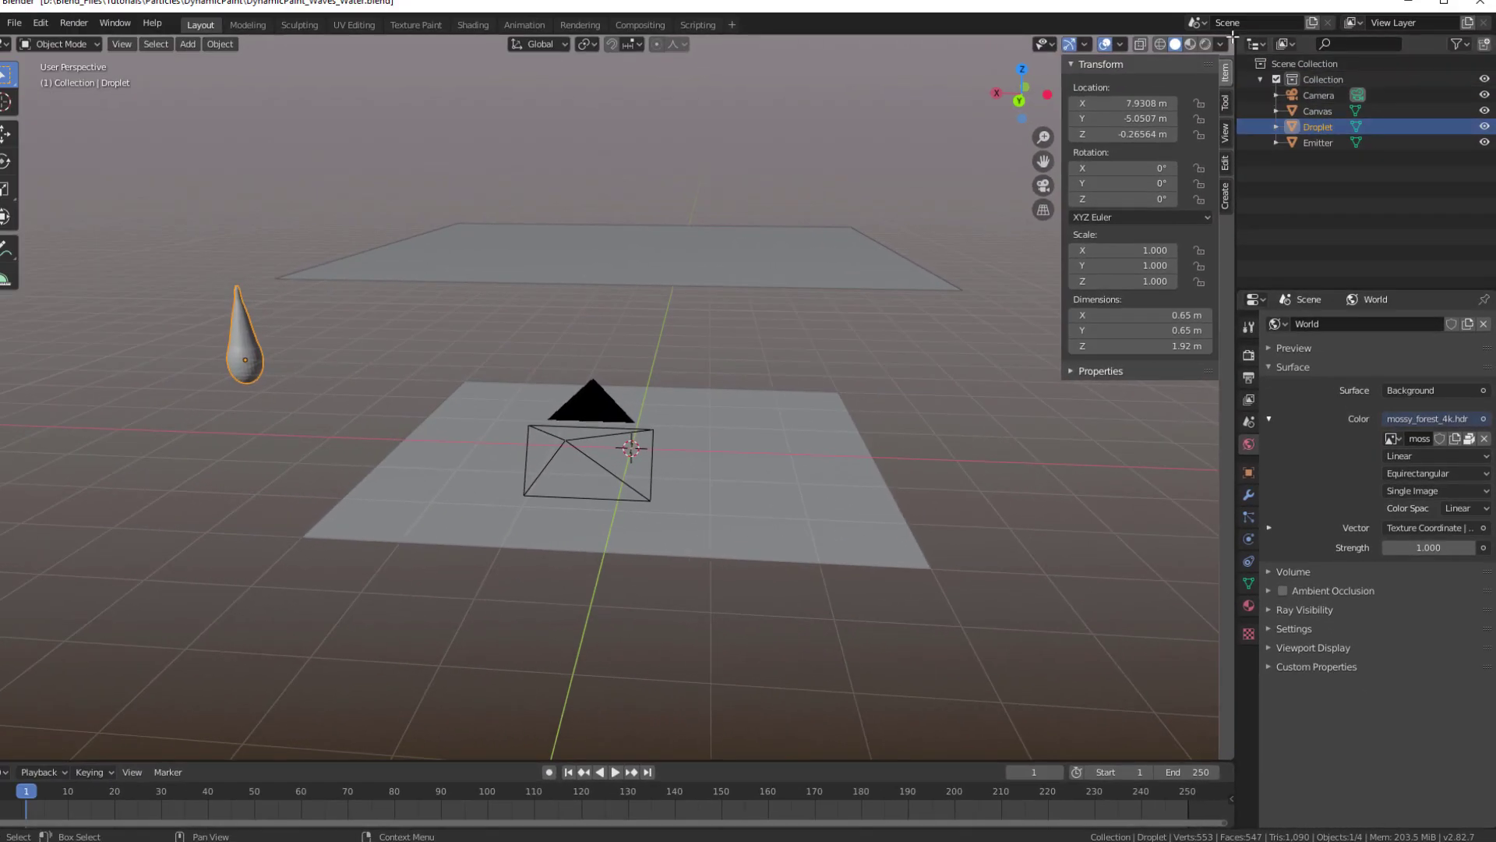
# - Split the viewport and show the World node tree in a Shader Editor on top
pyautogui.moveTo(1233, 37); pyautogui.dragTo(1222, 374)
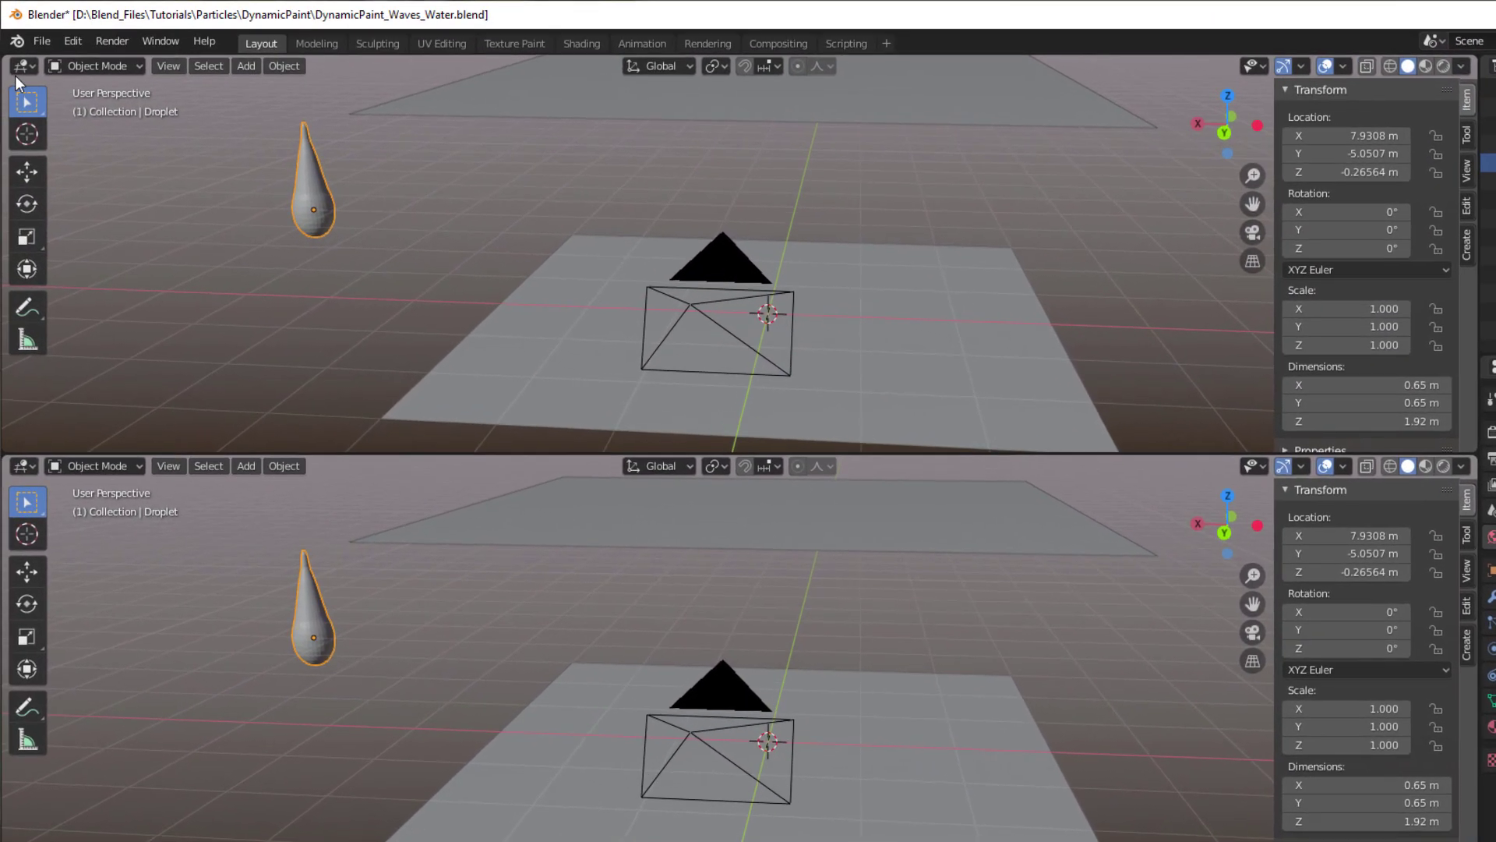
pyautogui.click(1, 48)
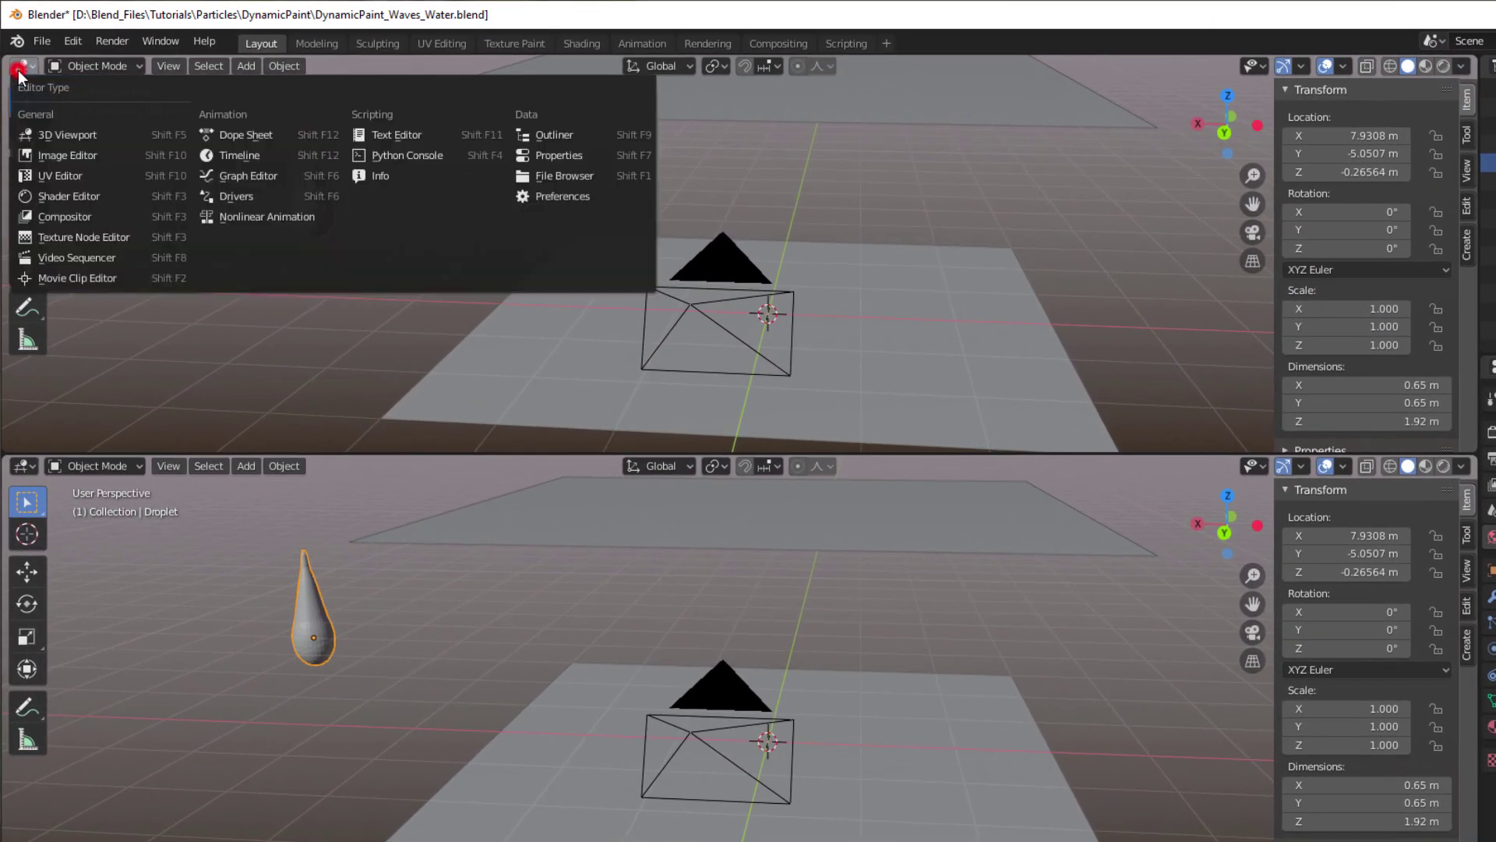
pyautogui.click(78, 195)
pyautogui.click(64, 65)
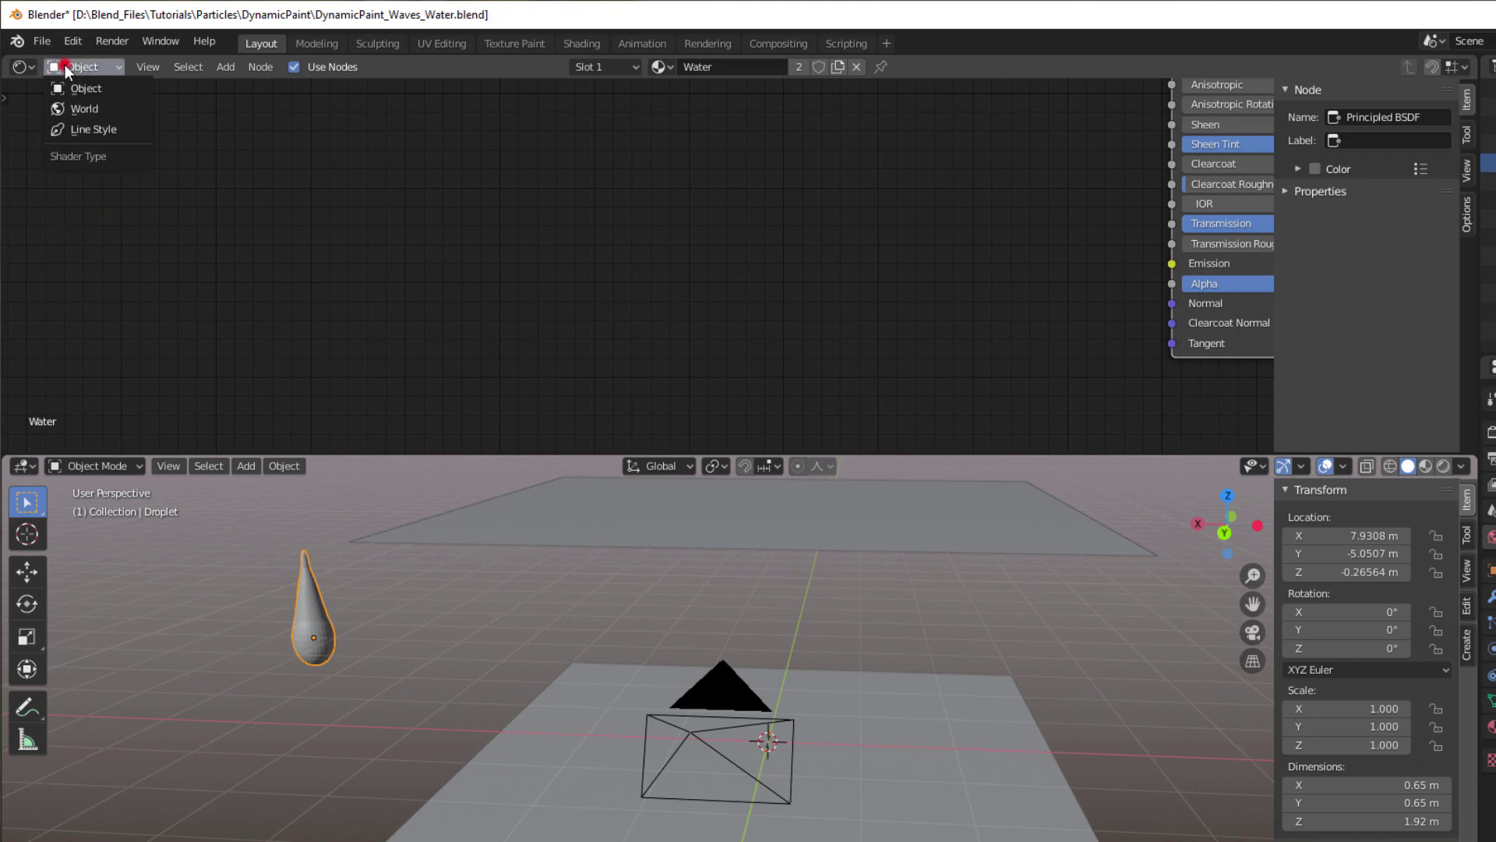
pyautogui.click(81, 104)
pyautogui.press('Home')
pyautogui.scroll(2, 366, 423)
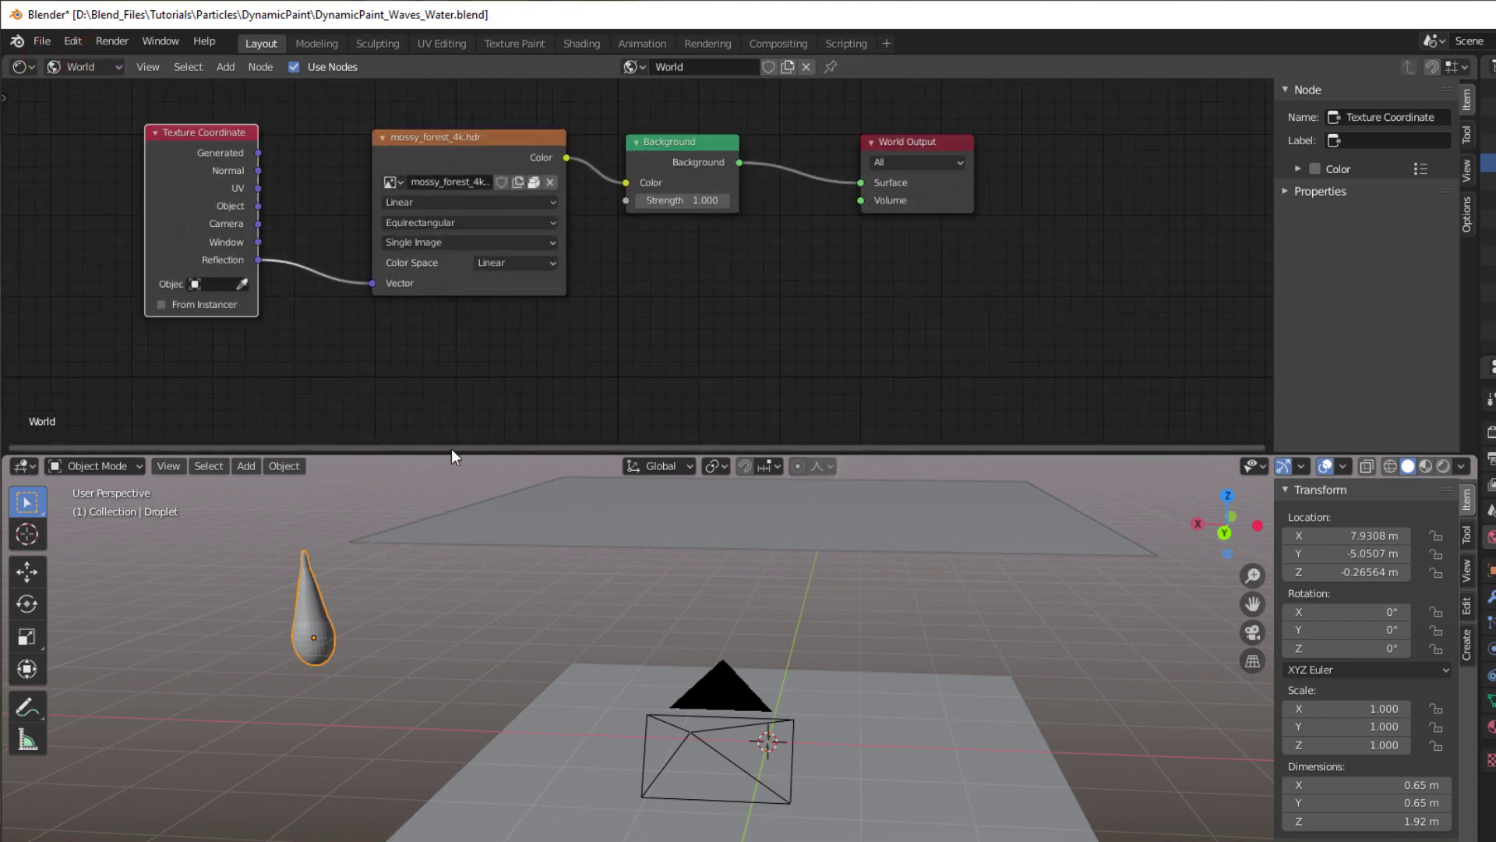
# - Switch the lower viewport to Rendered shading, orbit it, and enlarge the World nodes
pyautogui.click(1443, 467)
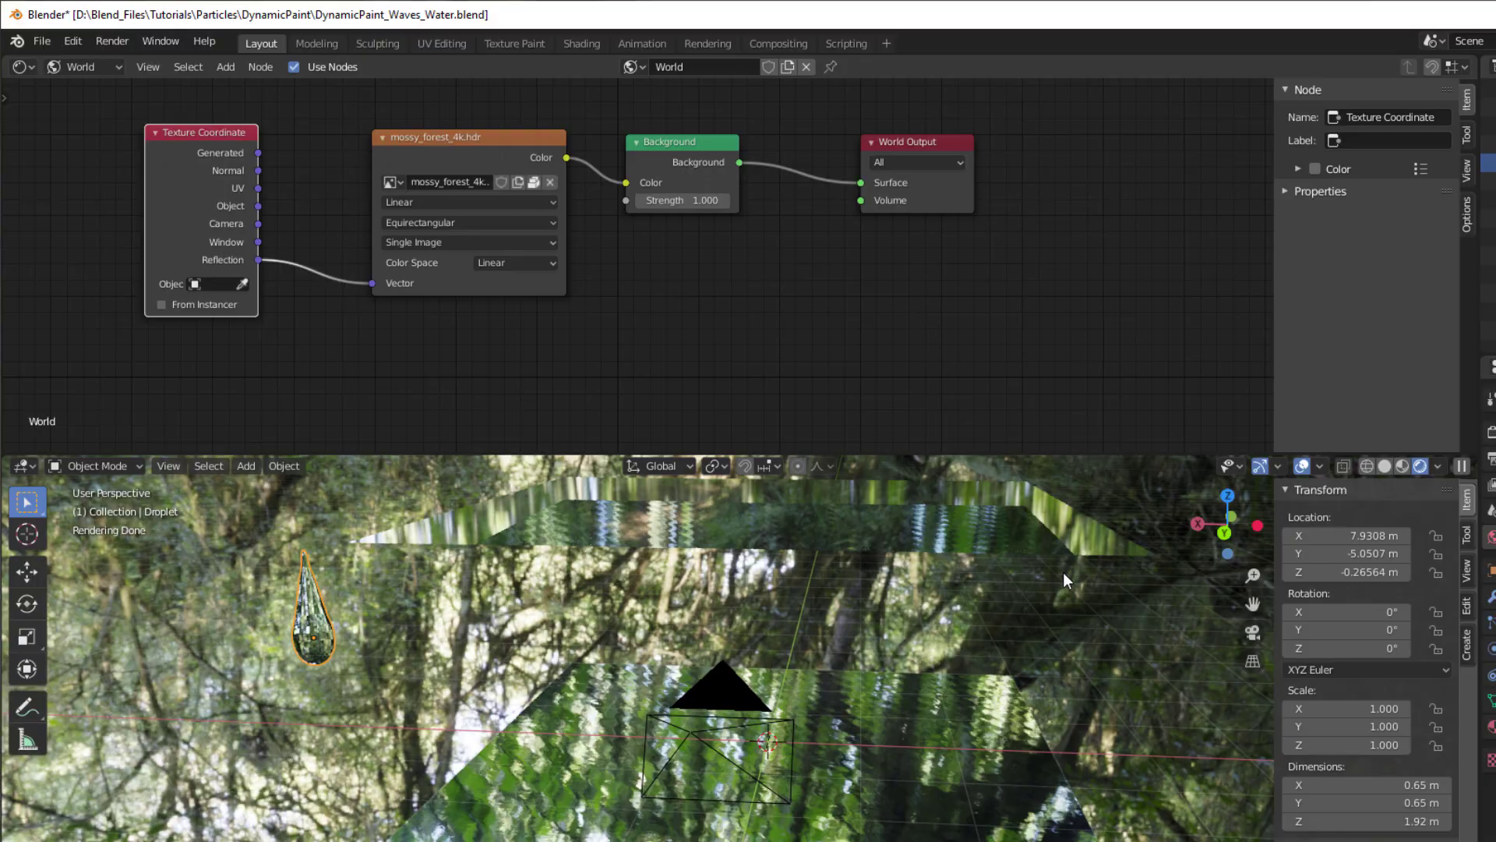
pyautogui.moveTo(1062, 572)
pyautogui.mouseDown(button='middle')
pyautogui.moveTo(894, 590)
pyautogui.moveTo(915, 608)
pyautogui.moveTo(837, 616)
pyautogui.mouseUp(button='middle')
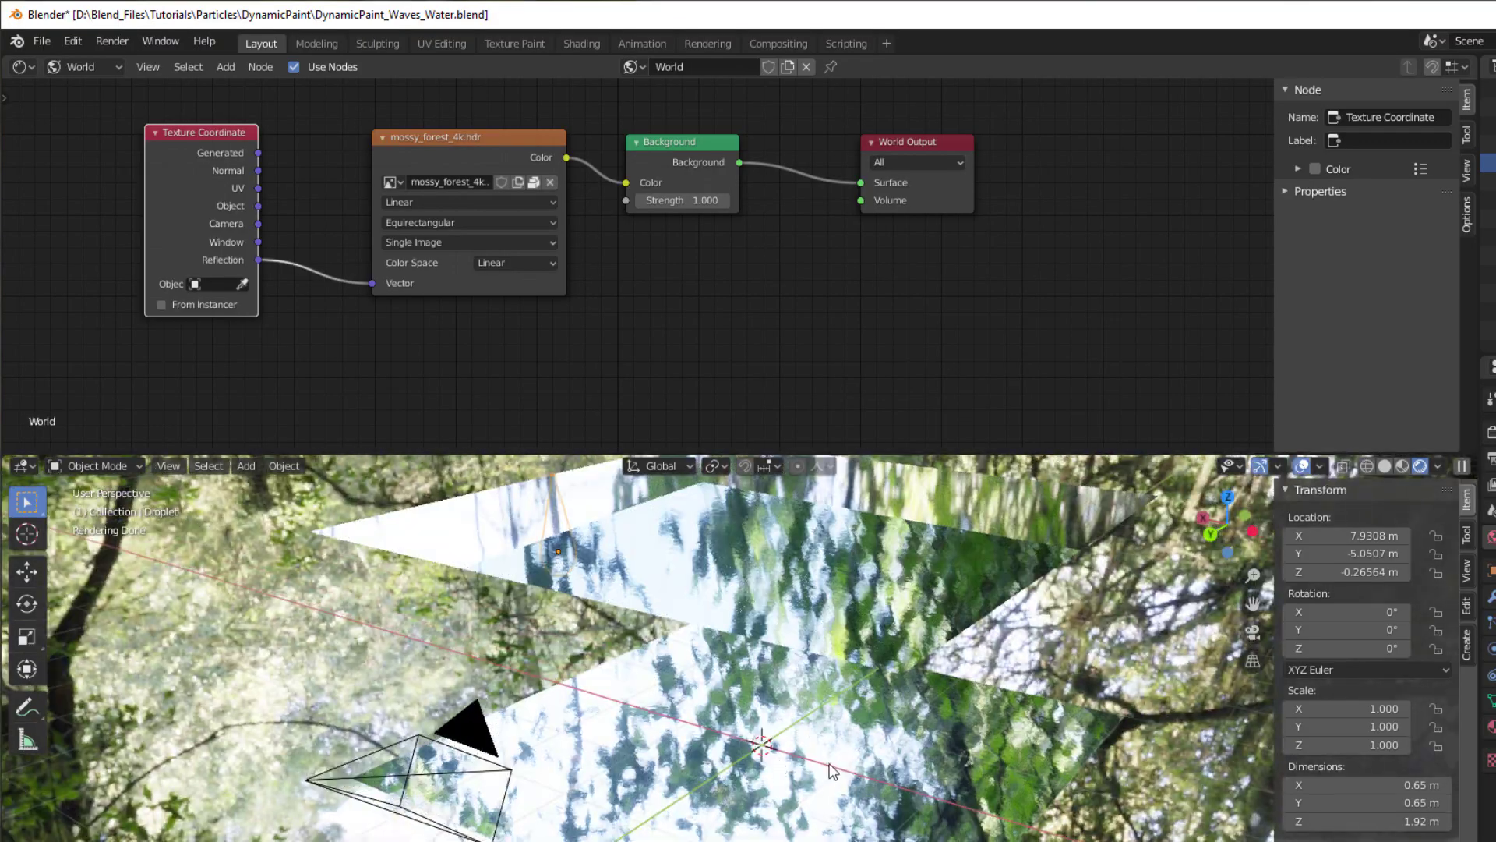
pyautogui.moveTo(829, 763)
pyautogui.mouseDown(button='middle')
pyautogui.moveTo(886, 773)
pyautogui.moveTo(855, 770)
pyautogui.moveTo(830, 736)
pyautogui.mouseUp(button='middle')
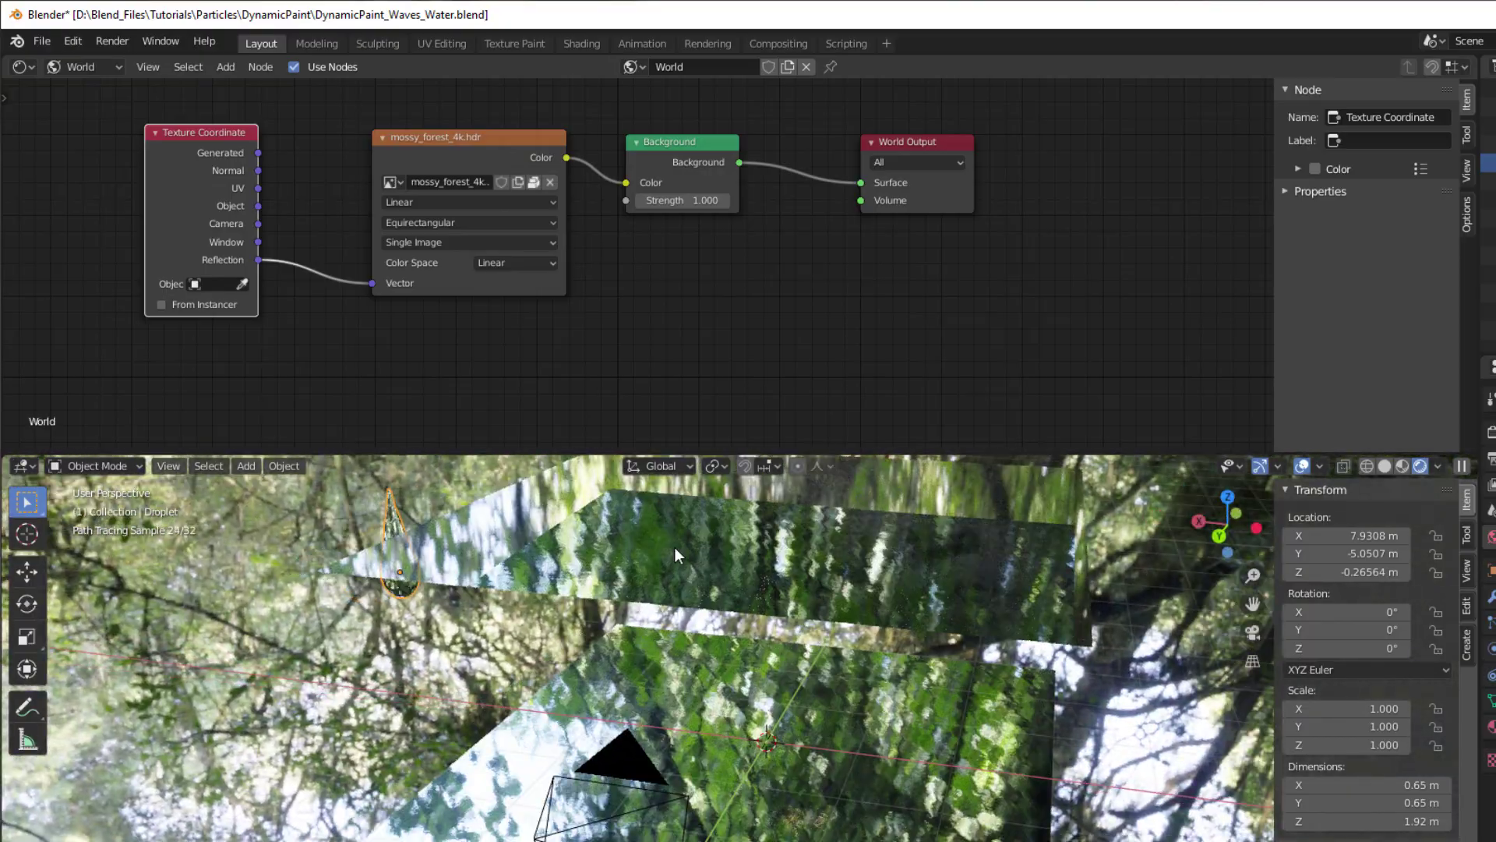
pyautogui.scroll(2, 434, 331)
pyautogui.moveTo(477, 357); pyautogui.dragTo(601, 418, button='middle')
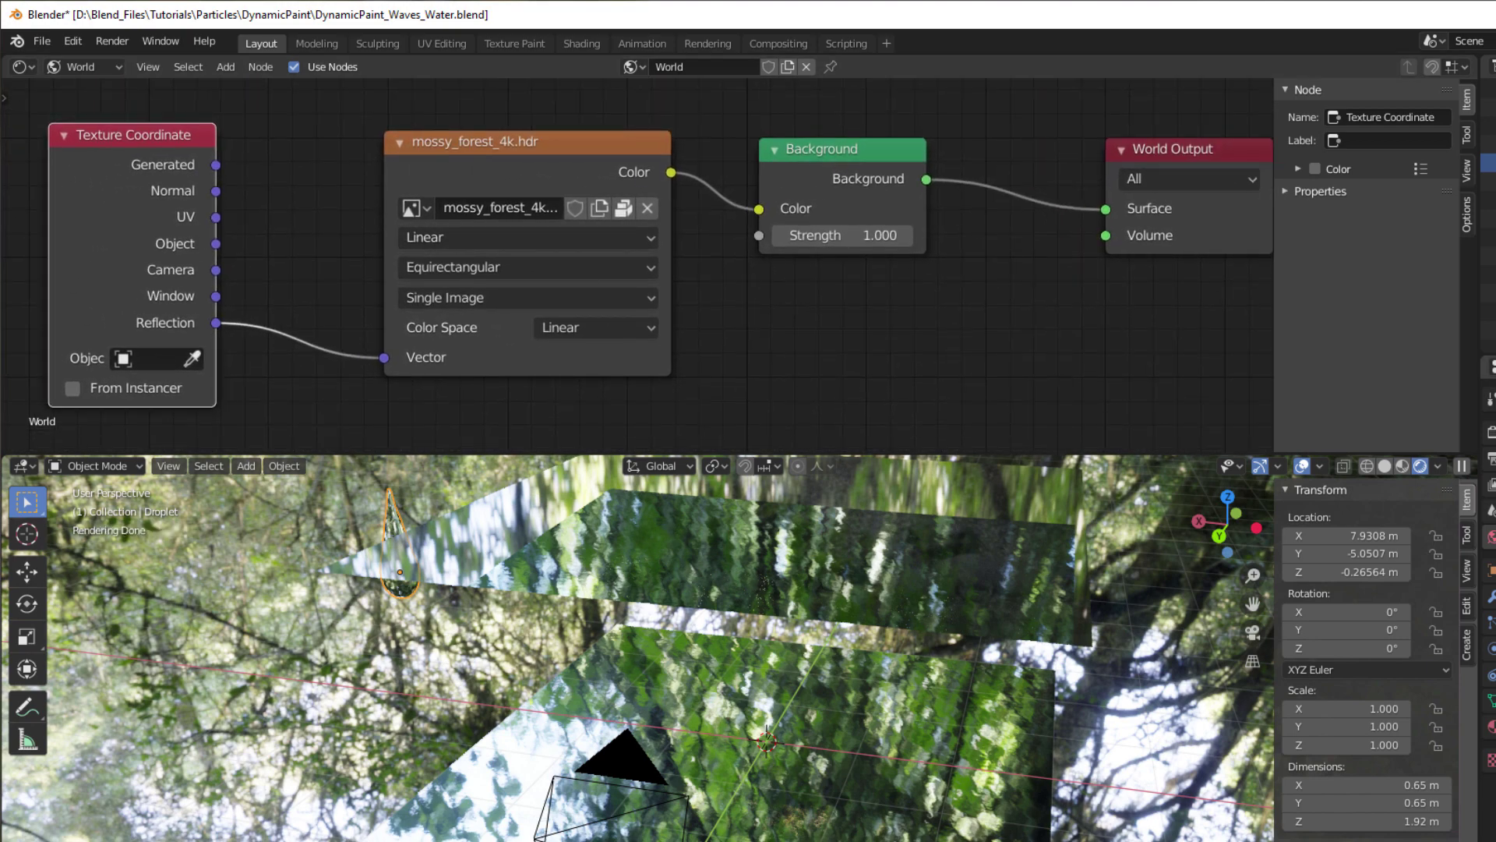
# - Disconnect Reflection from the image's Vector input and inspect the changed background around the Canvas
pyautogui.moveTo(383, 357); pyautogui.dragTo(338, 374)
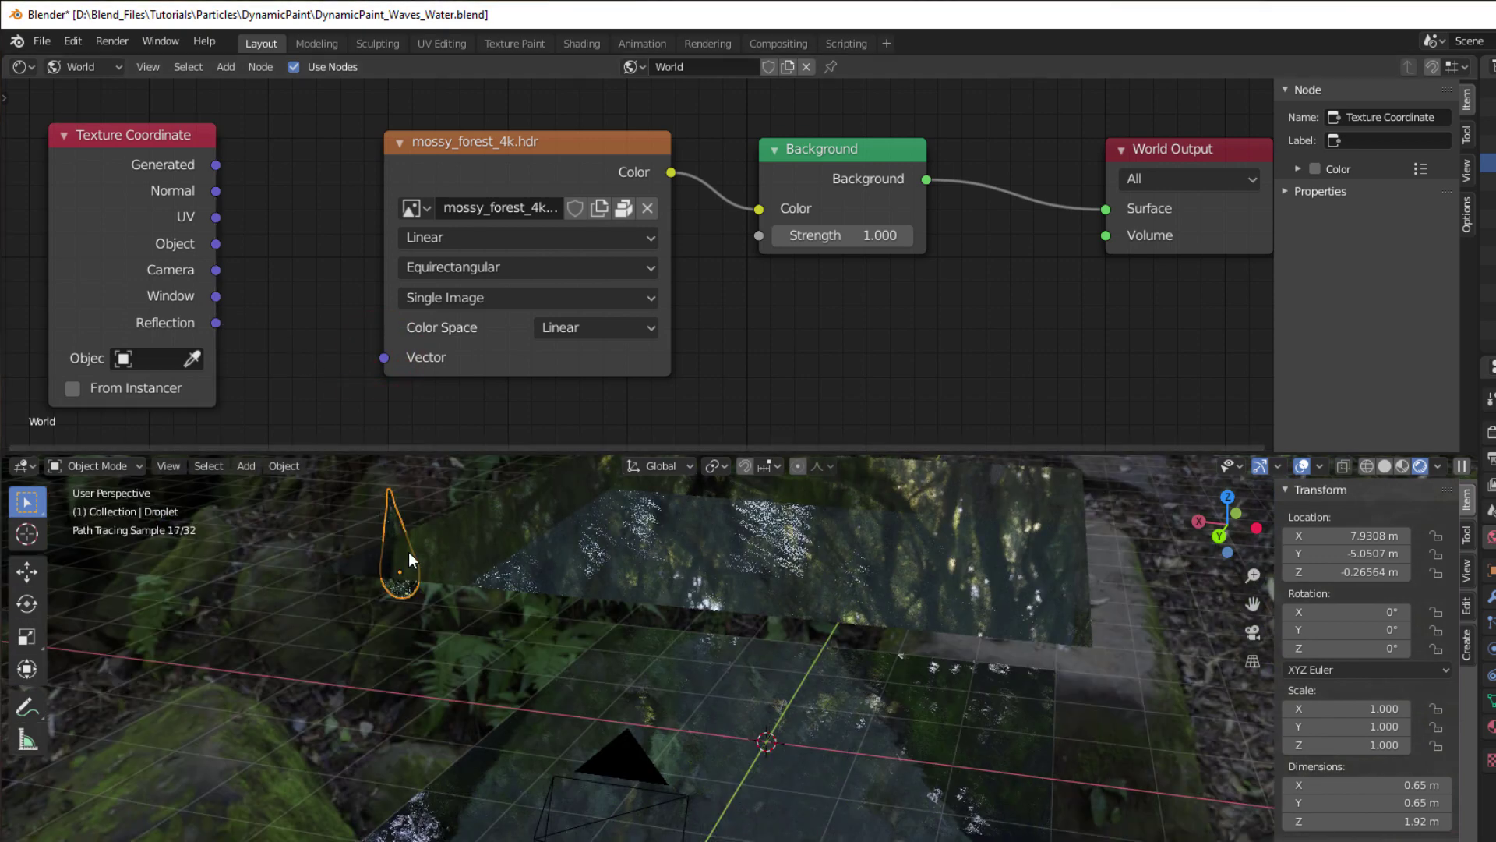
pyautogui.moveTo(511, 663)
pyautogui.mouseDown(button='middle')
pyautogui.moveTo(530, 666)
pyautogui.moveTo(511, 666)
pyautogui.mouseUp(button='middle')
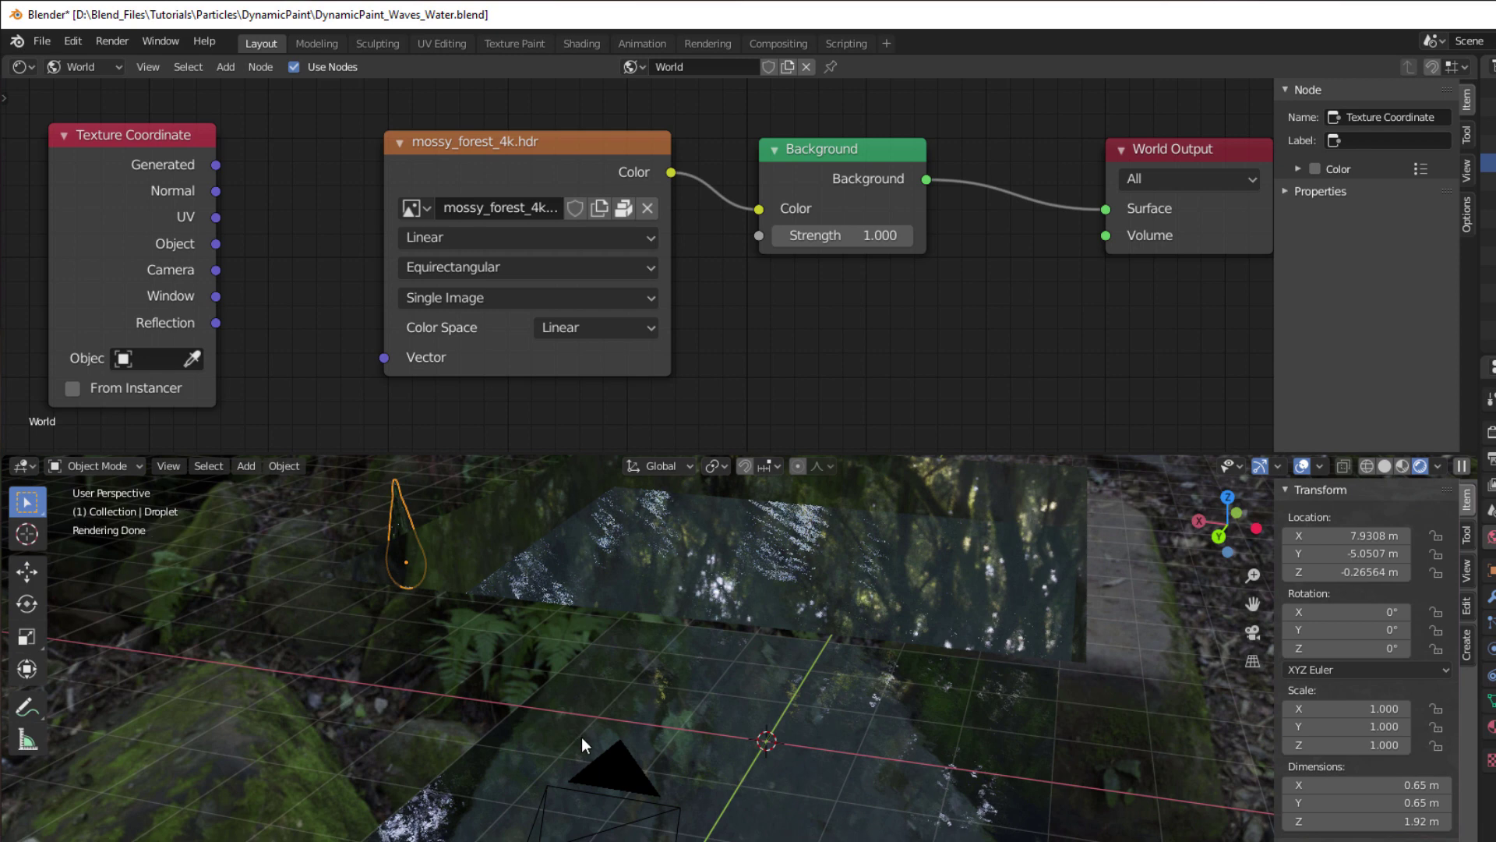
pyautogui.click(527, 755)
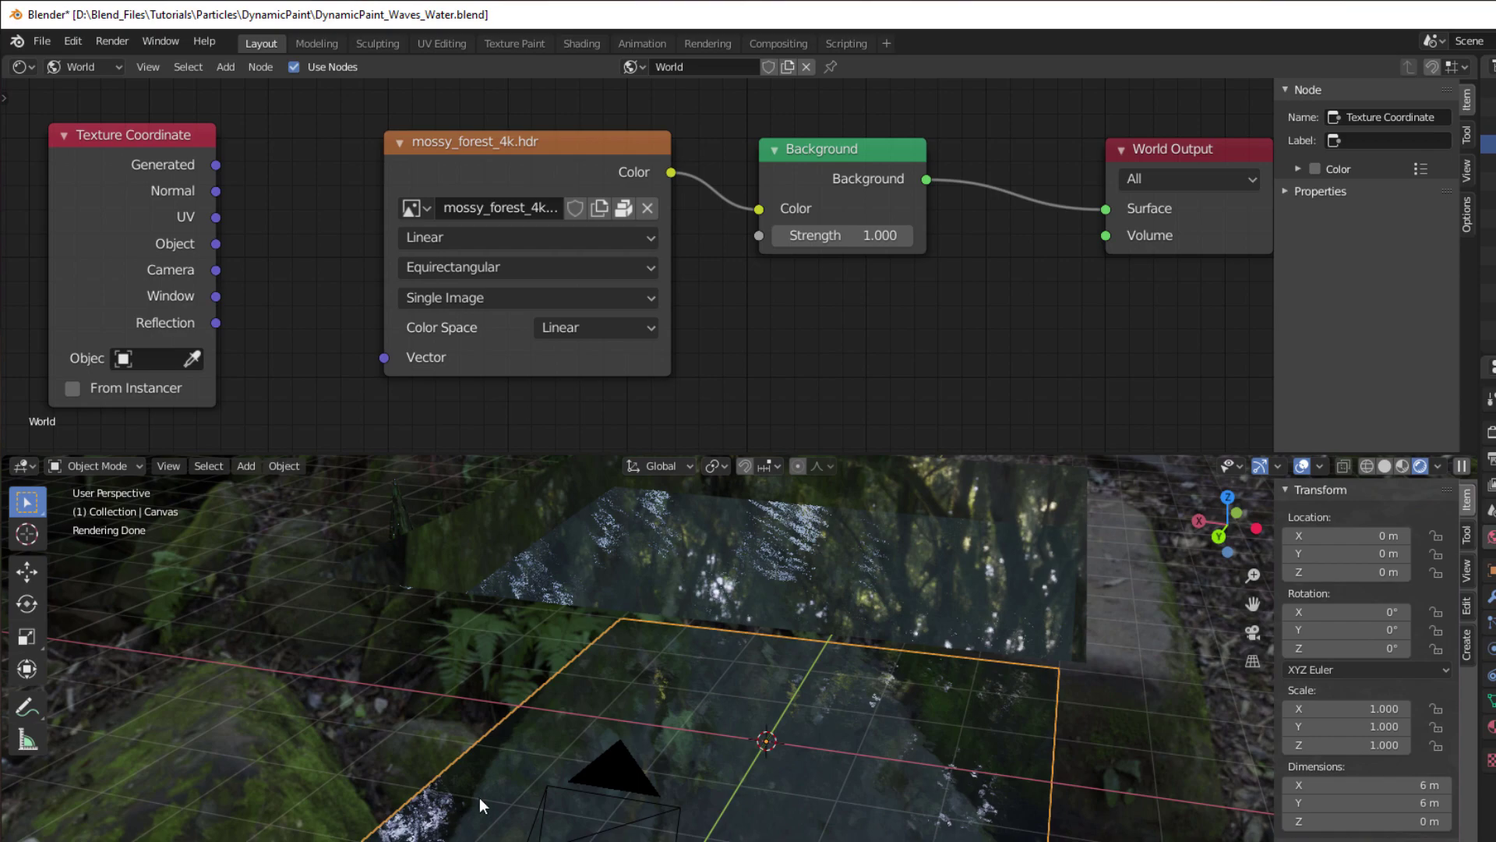
pyautogui.moveTo(933, 742); pyautogui.dragTo(857, 737, button='middle')
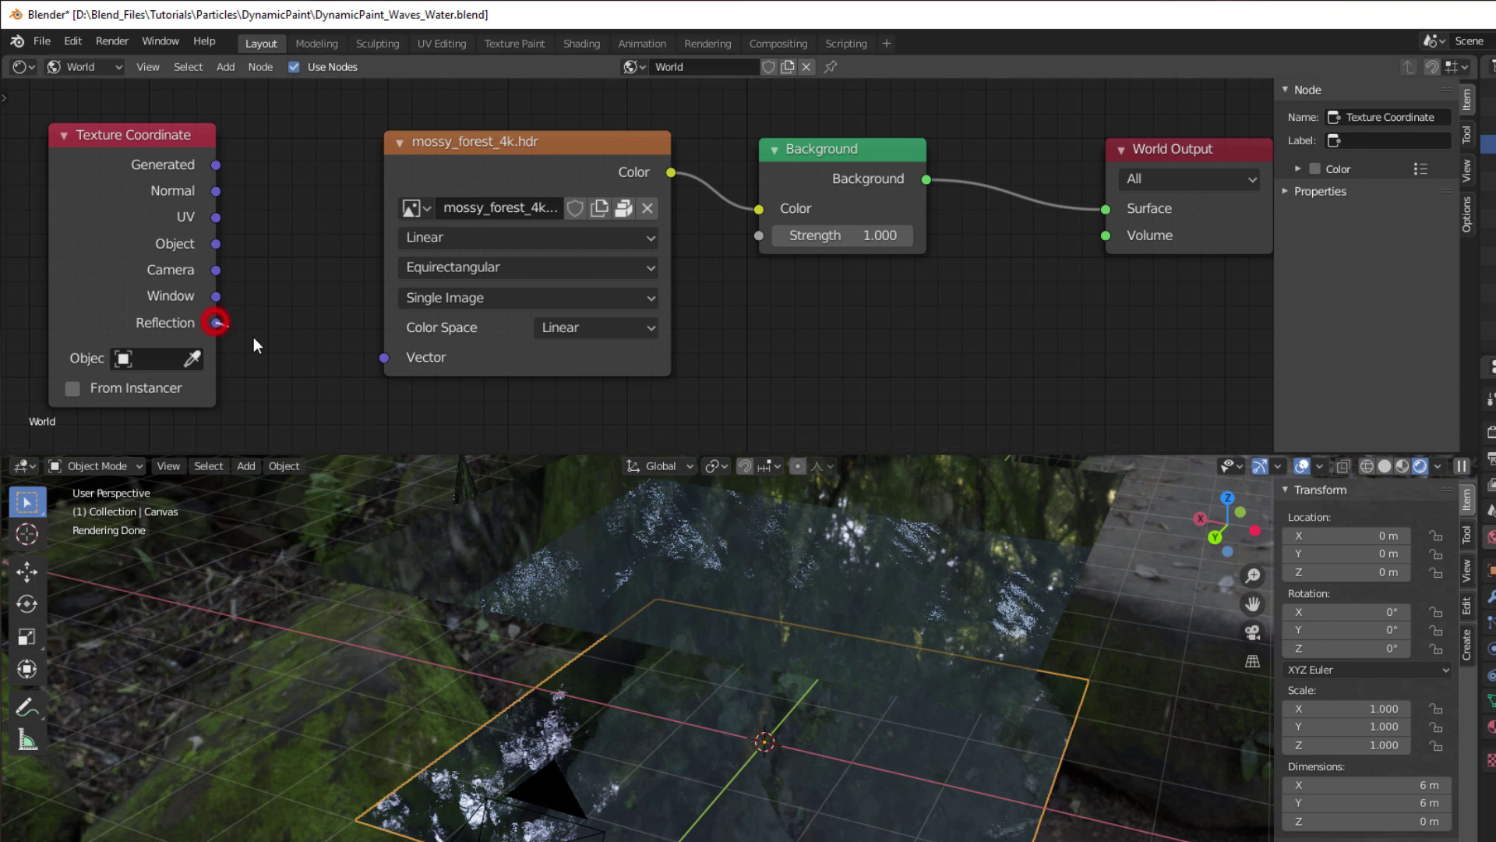
# - Reconnect Reflection to the image's Vector input and orbit the canvas to check the reflections
pyautogui.moveTo(264, 341); pyautogui.dragTo(385, 360)
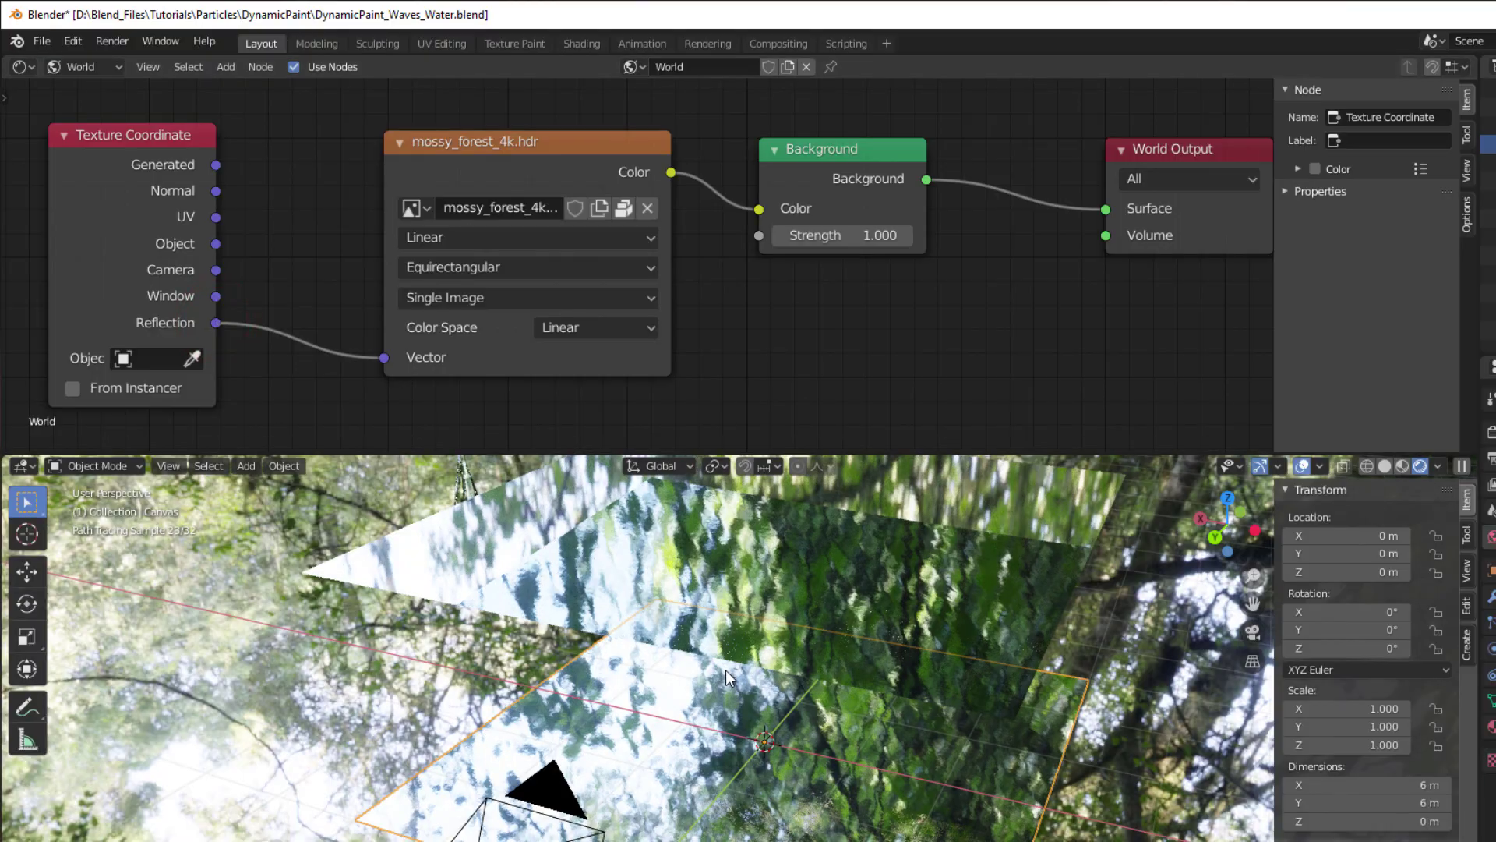
pyautogui.scroll(-3, 727, 670)
pyautogui.moveTo(726, 670)
pyautogui.mouseDown(button='middle')
pyautogui.moveTo(739, 670)
pyautogui.moveTo(708, 662)
pyautogui.mouseUp(button='middle')
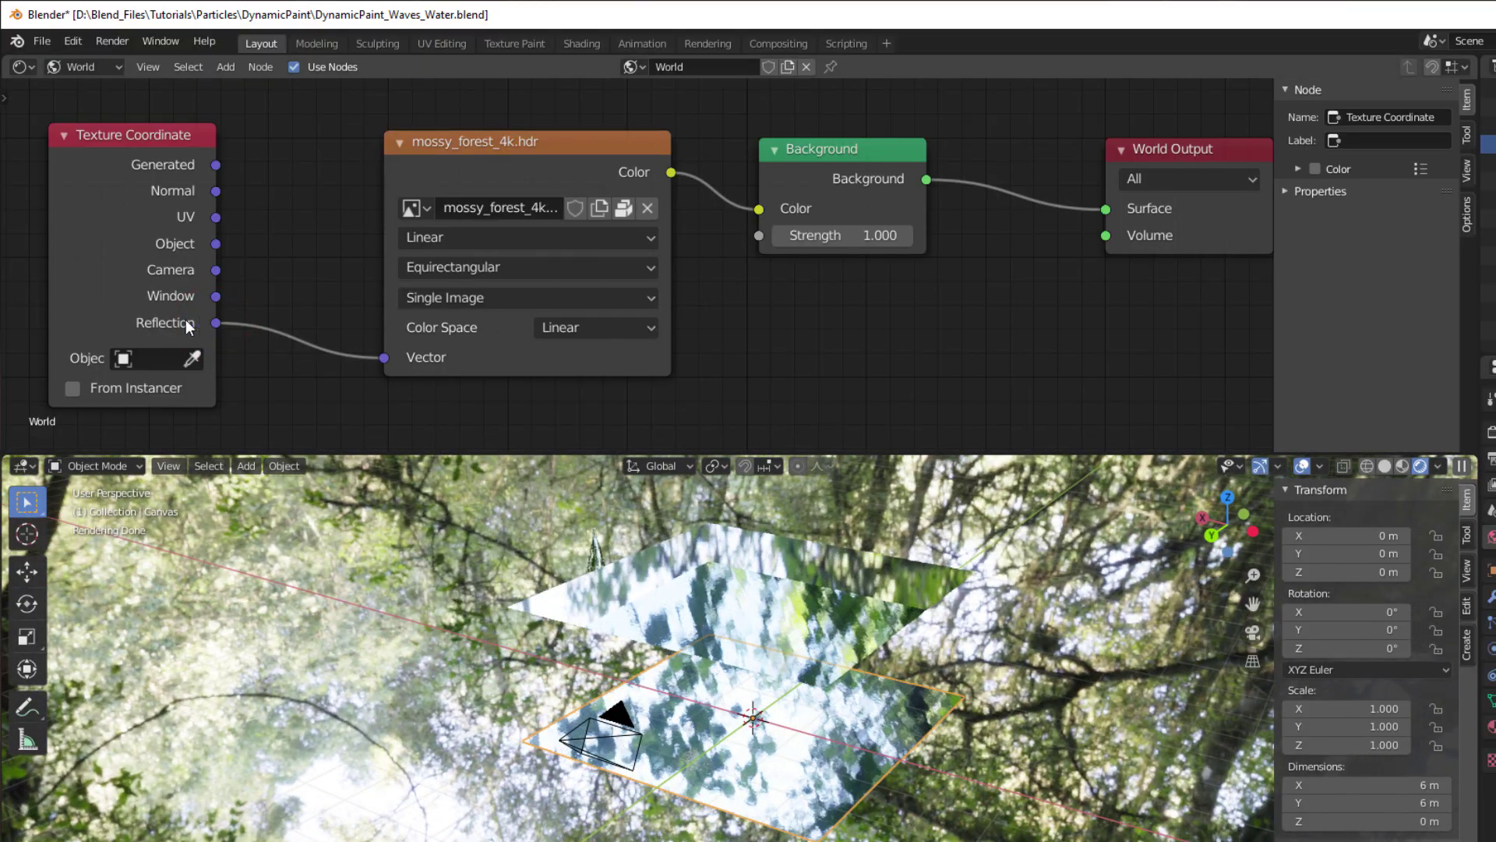
pyautogui.moveTo(179, 319); pyautogui.dragTo(215, 318)
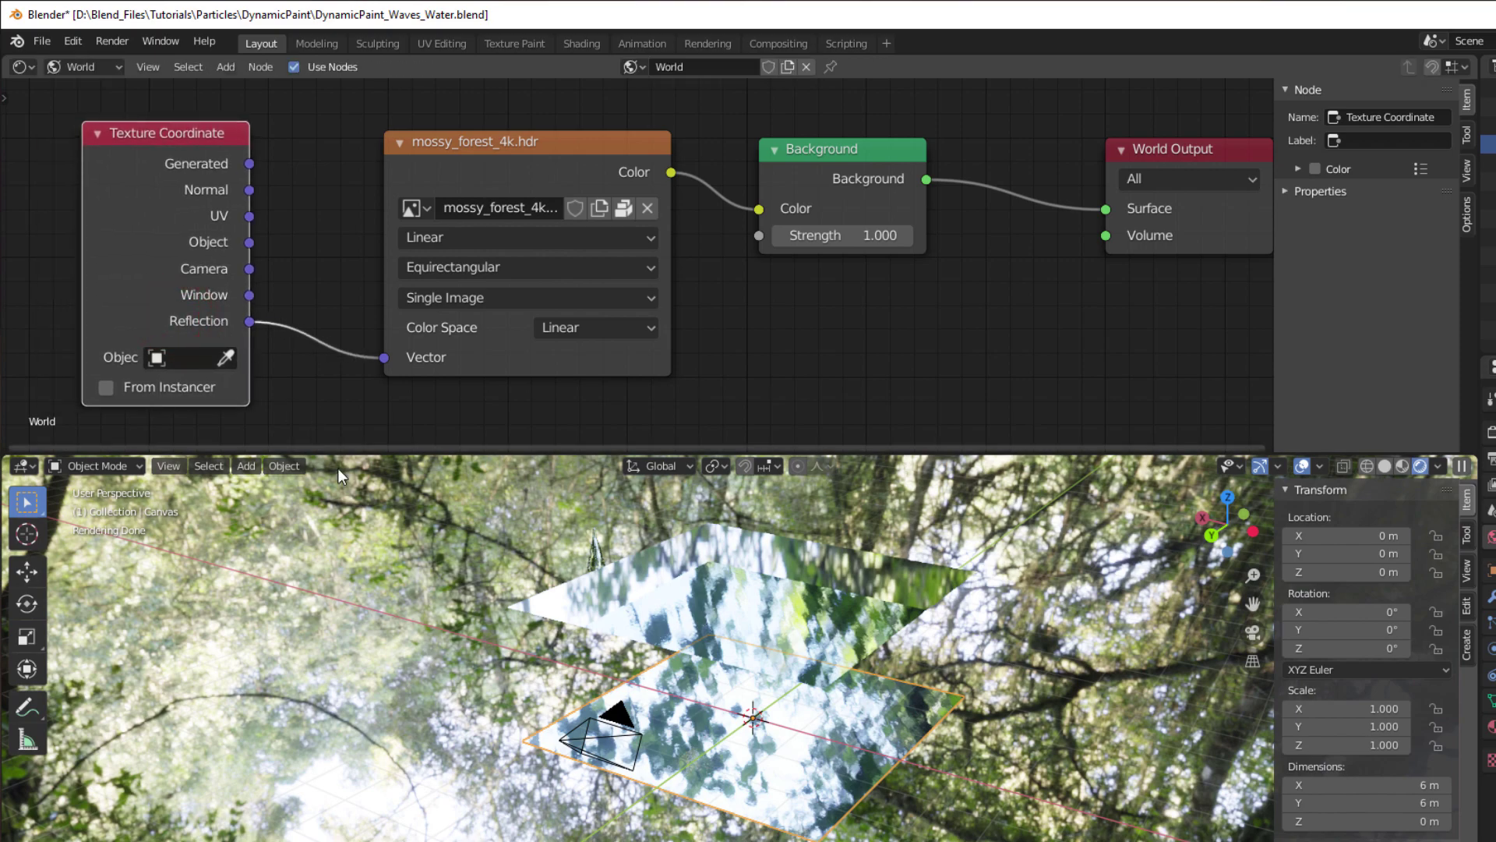
pyautogui.scroll(1, 522, 671)
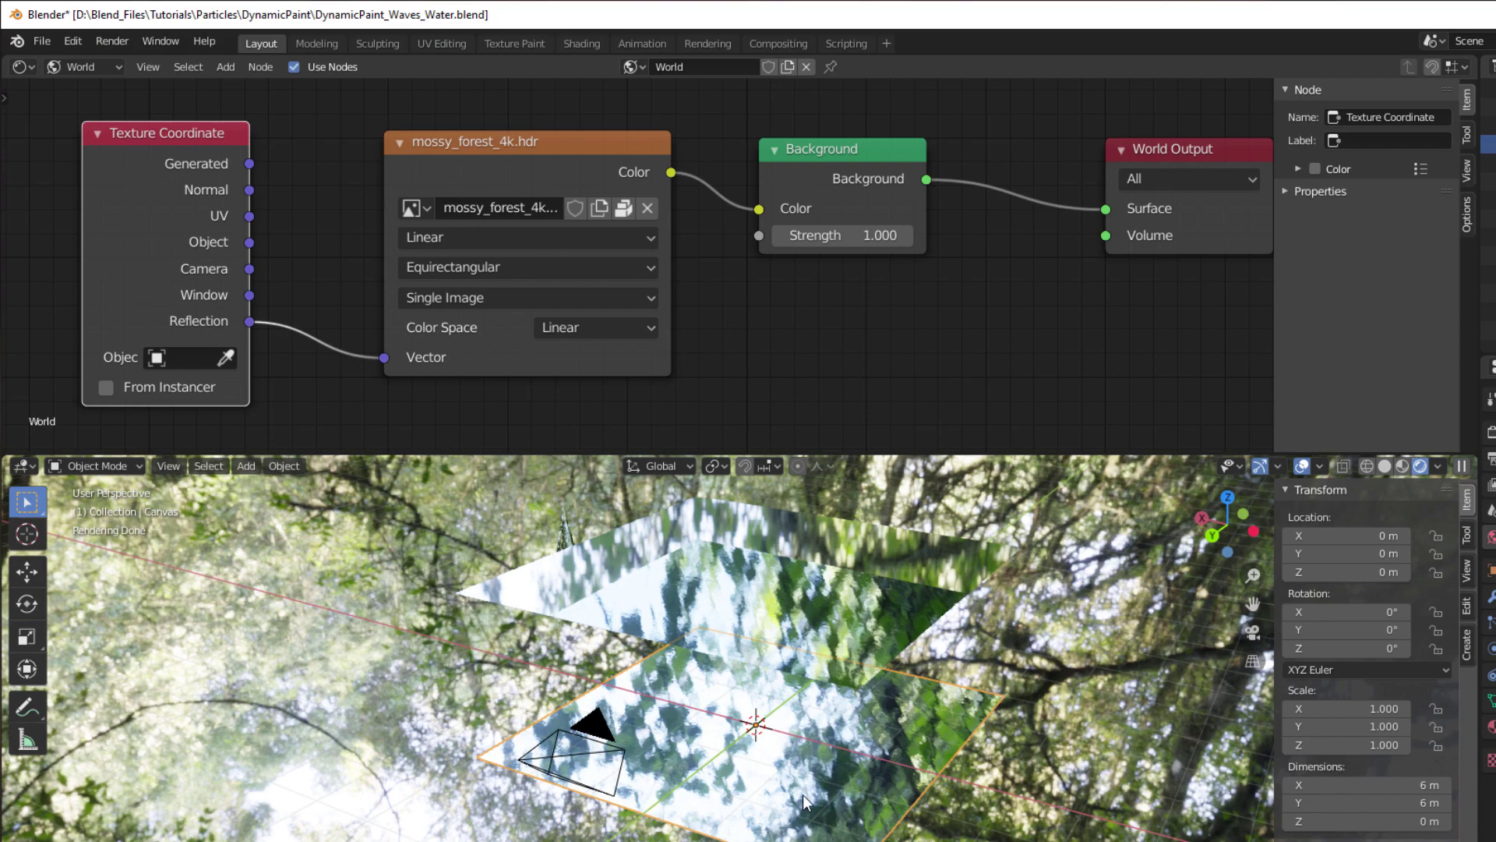
pyautogui.scroll(-2, 865, 828)
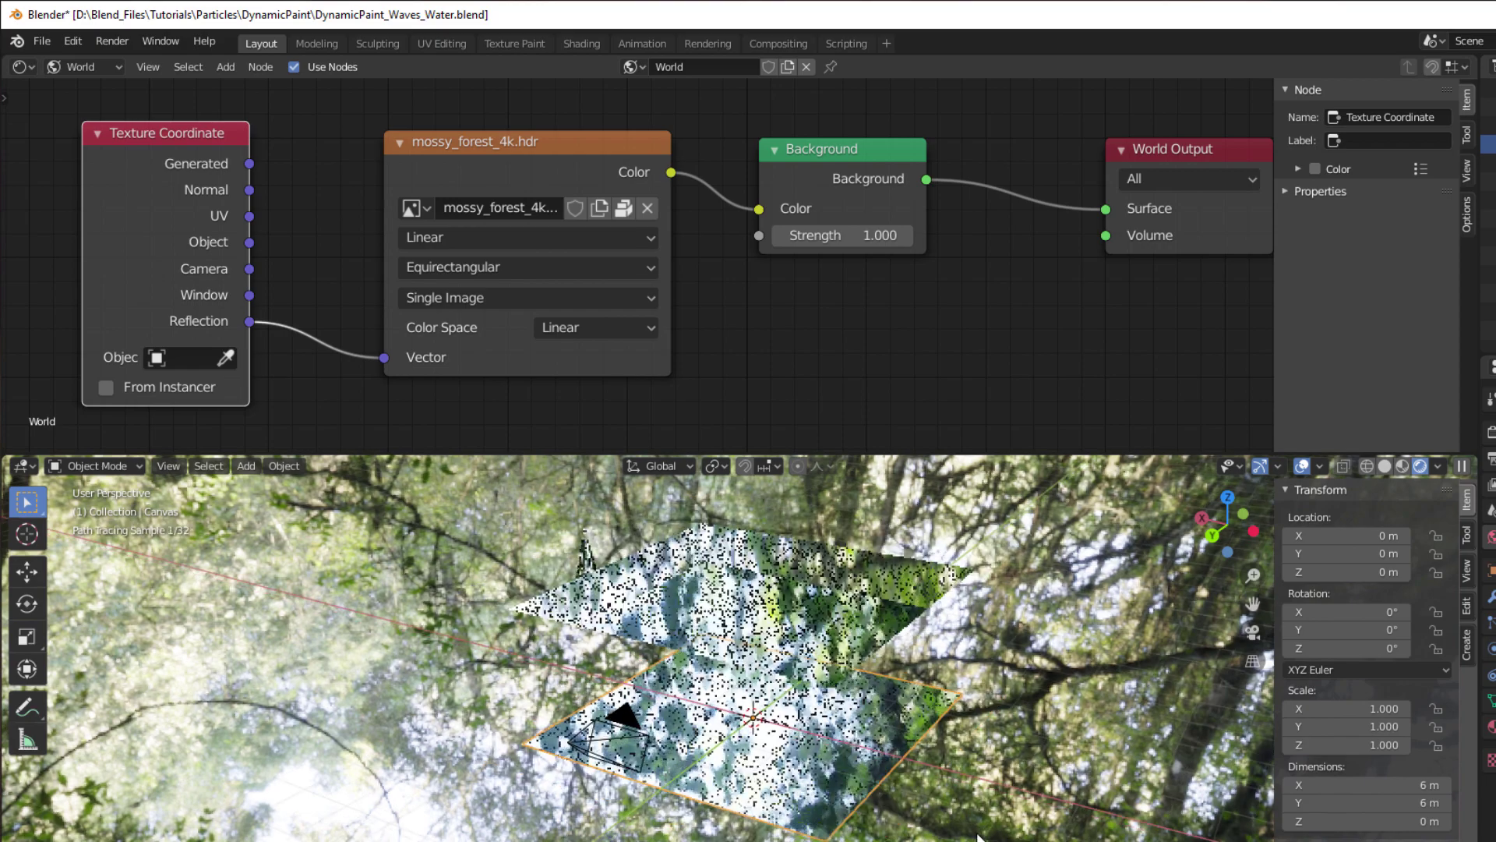
pyautogui.scroll(2, 865, 810)
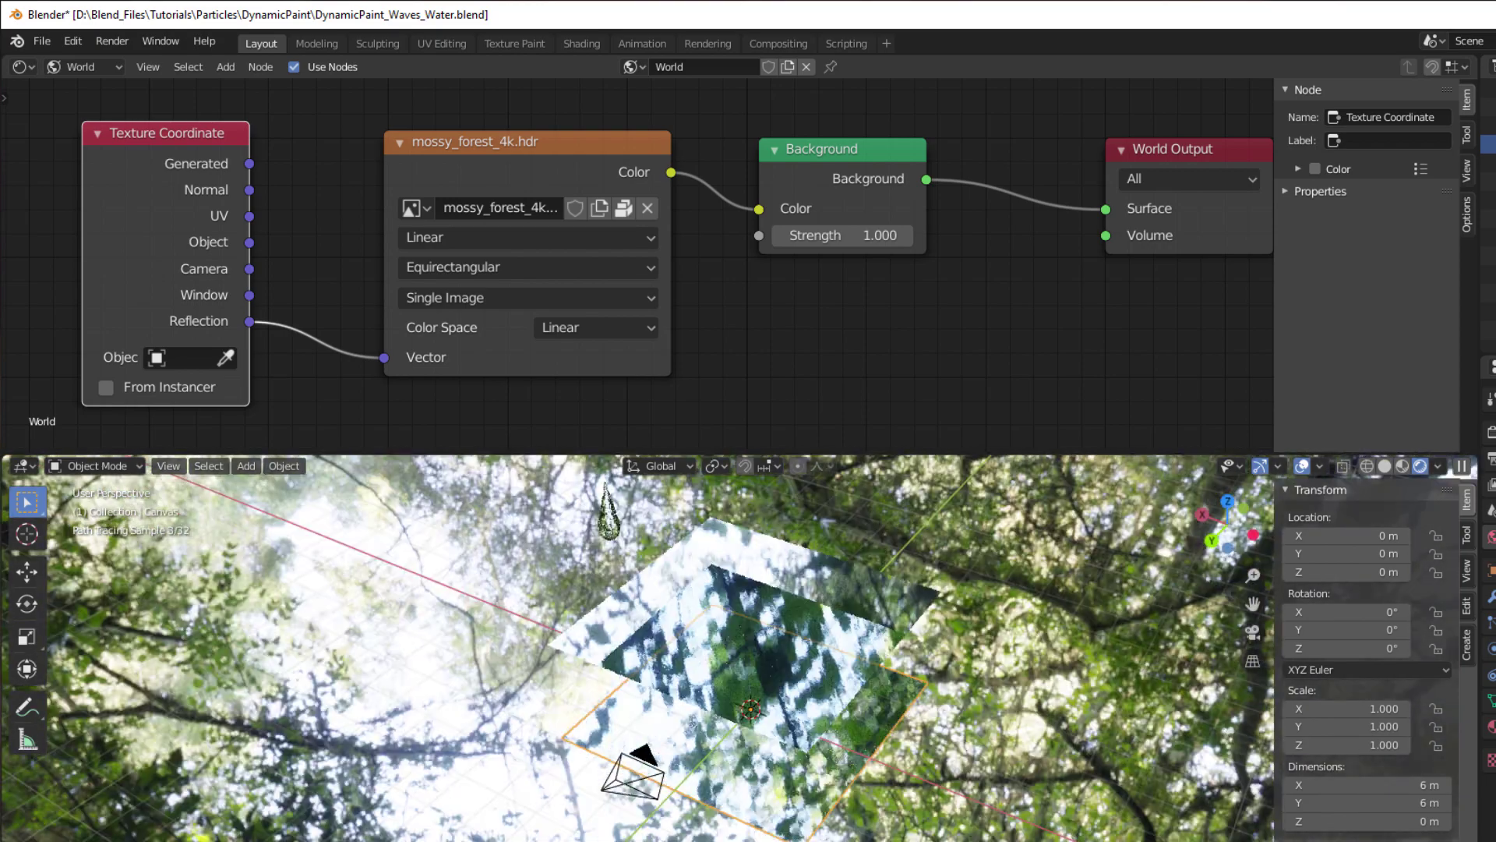
pyautogui.moveTo(871, 803); pyautogui.dragTo(890, 803, button='middle')
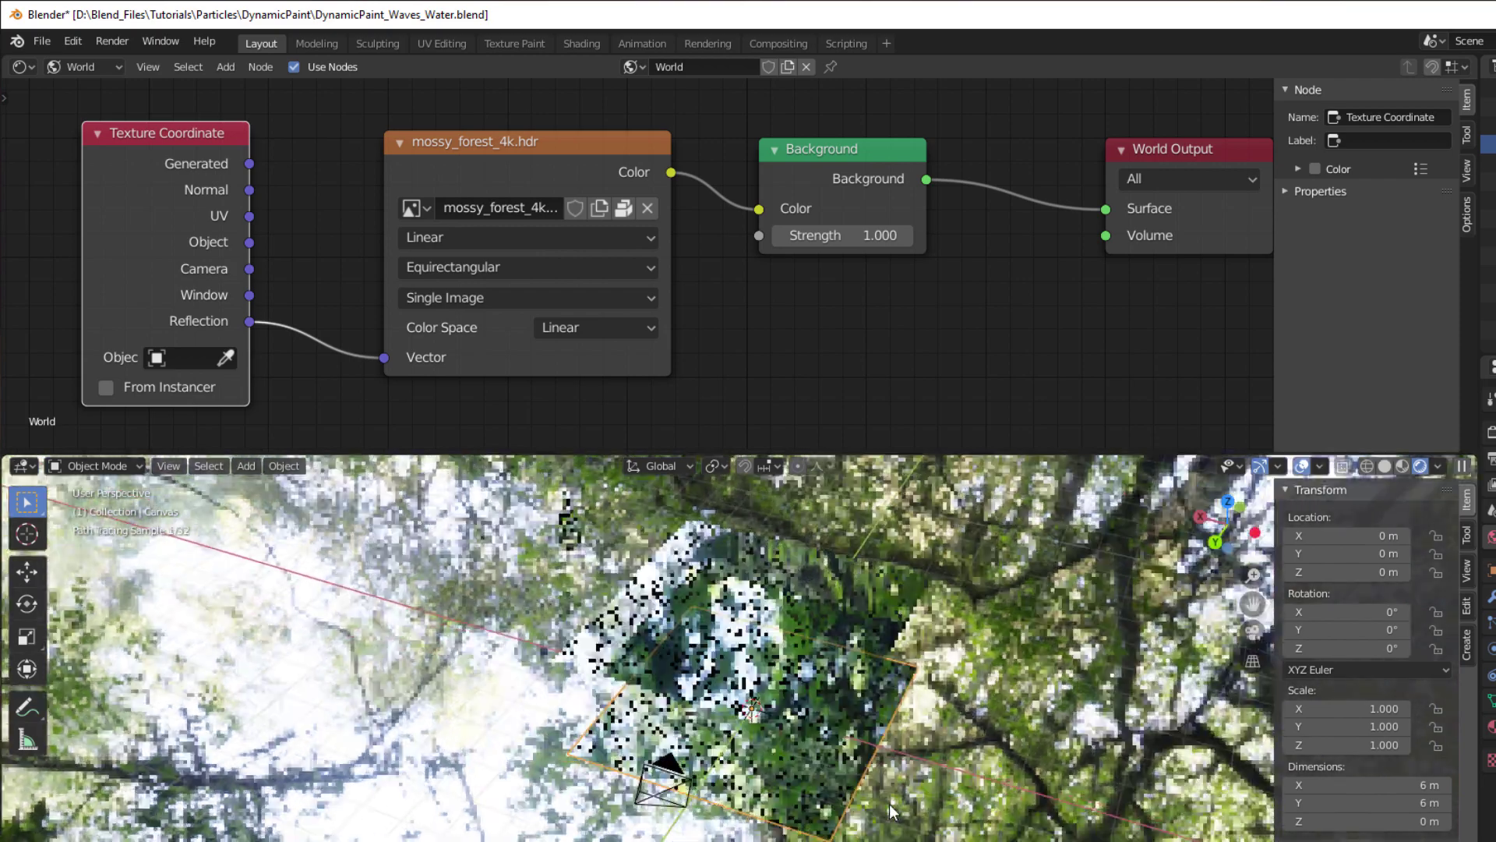
pyautogui.scroll(1, 929, 778)
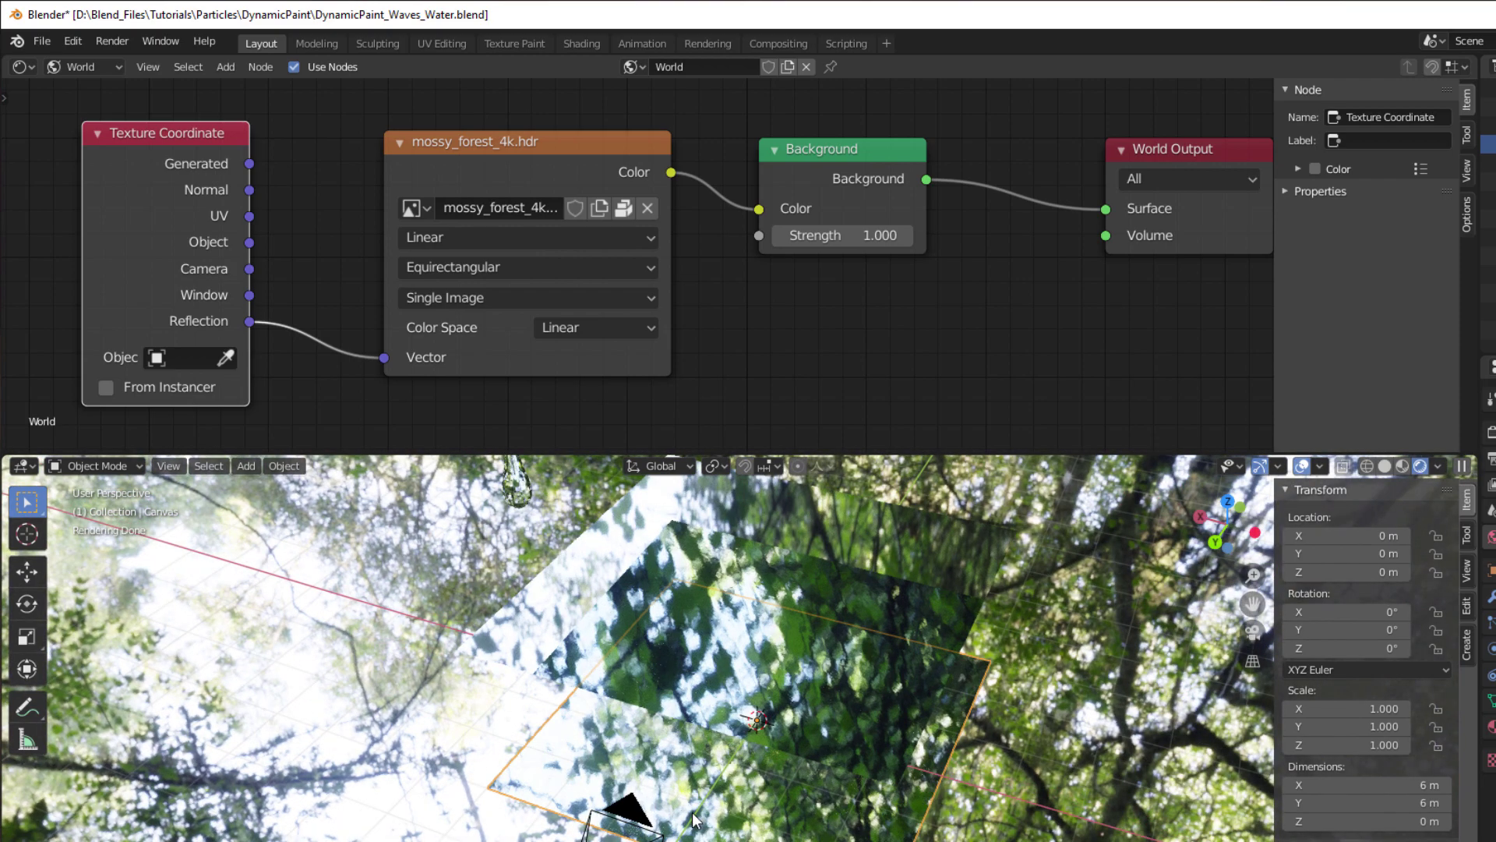
pyautogui.press('Right')
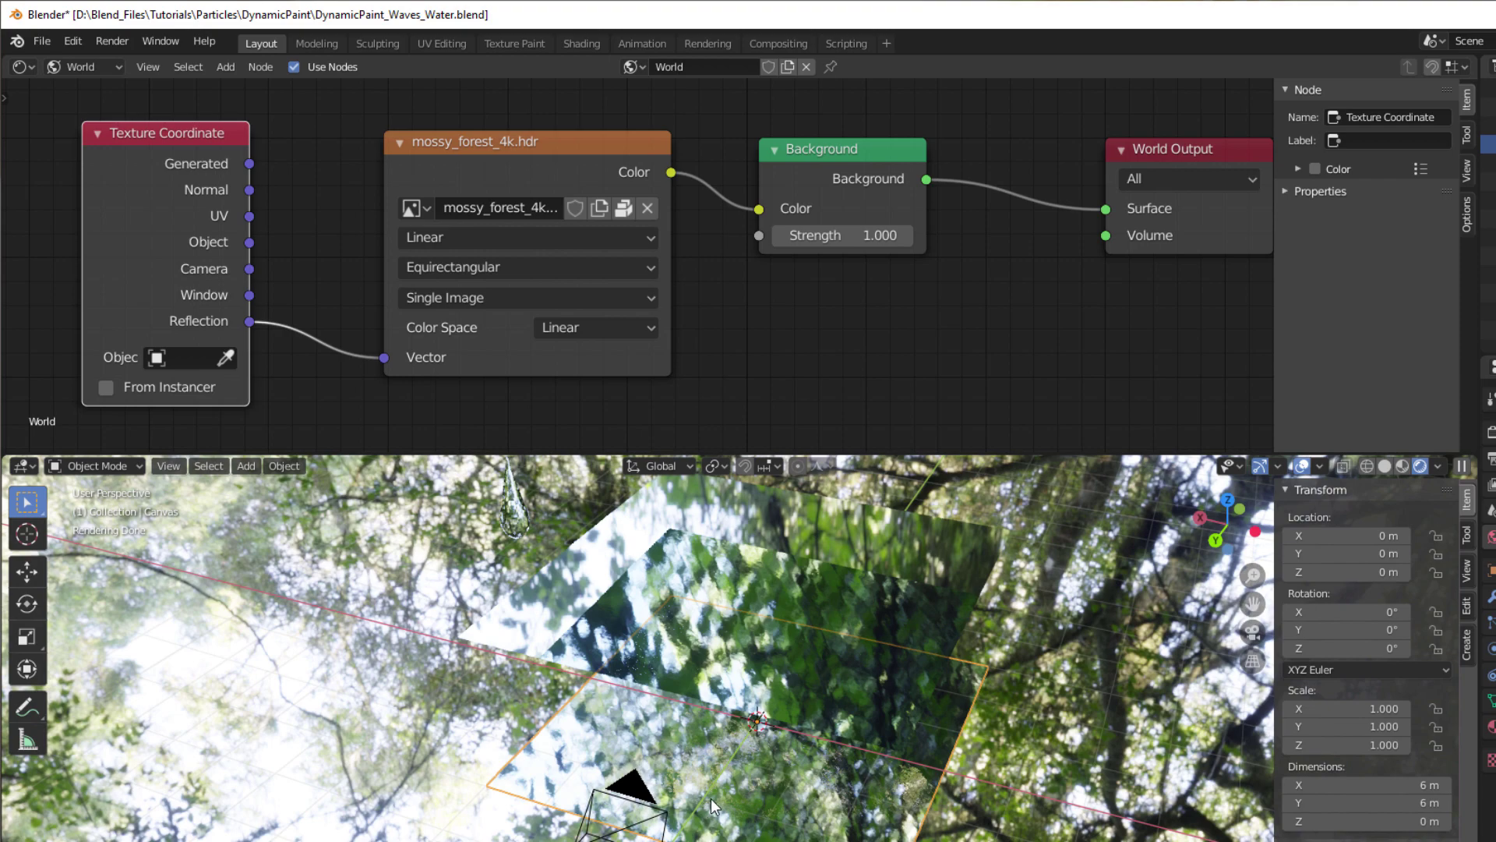
pyautogui.press('Right')
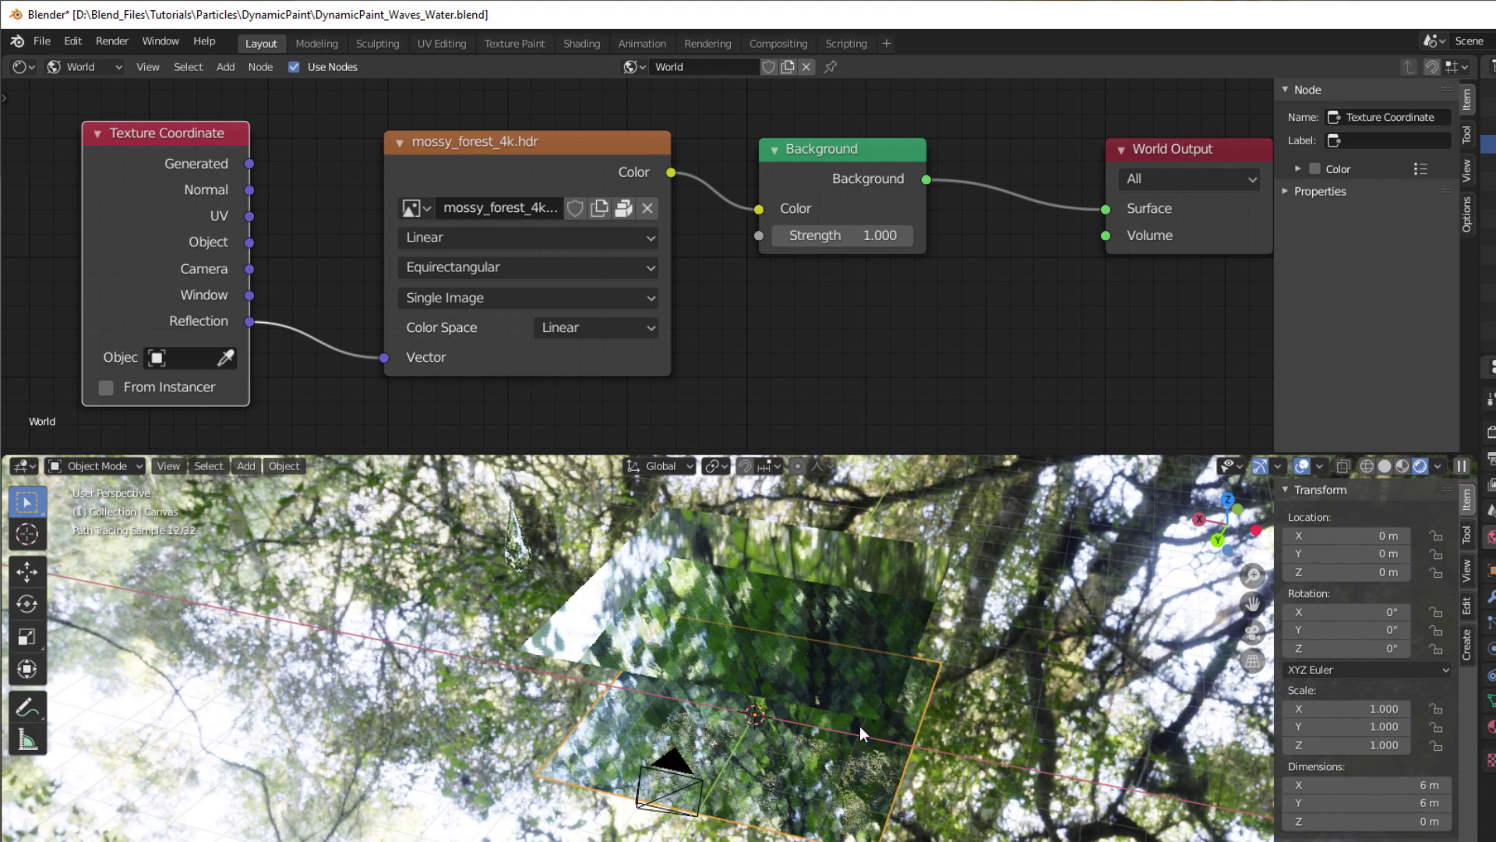
# - Switch the 3D viewport to Material Preview shading and zoom in on the canvas
pyautogui.click(1400, 466)
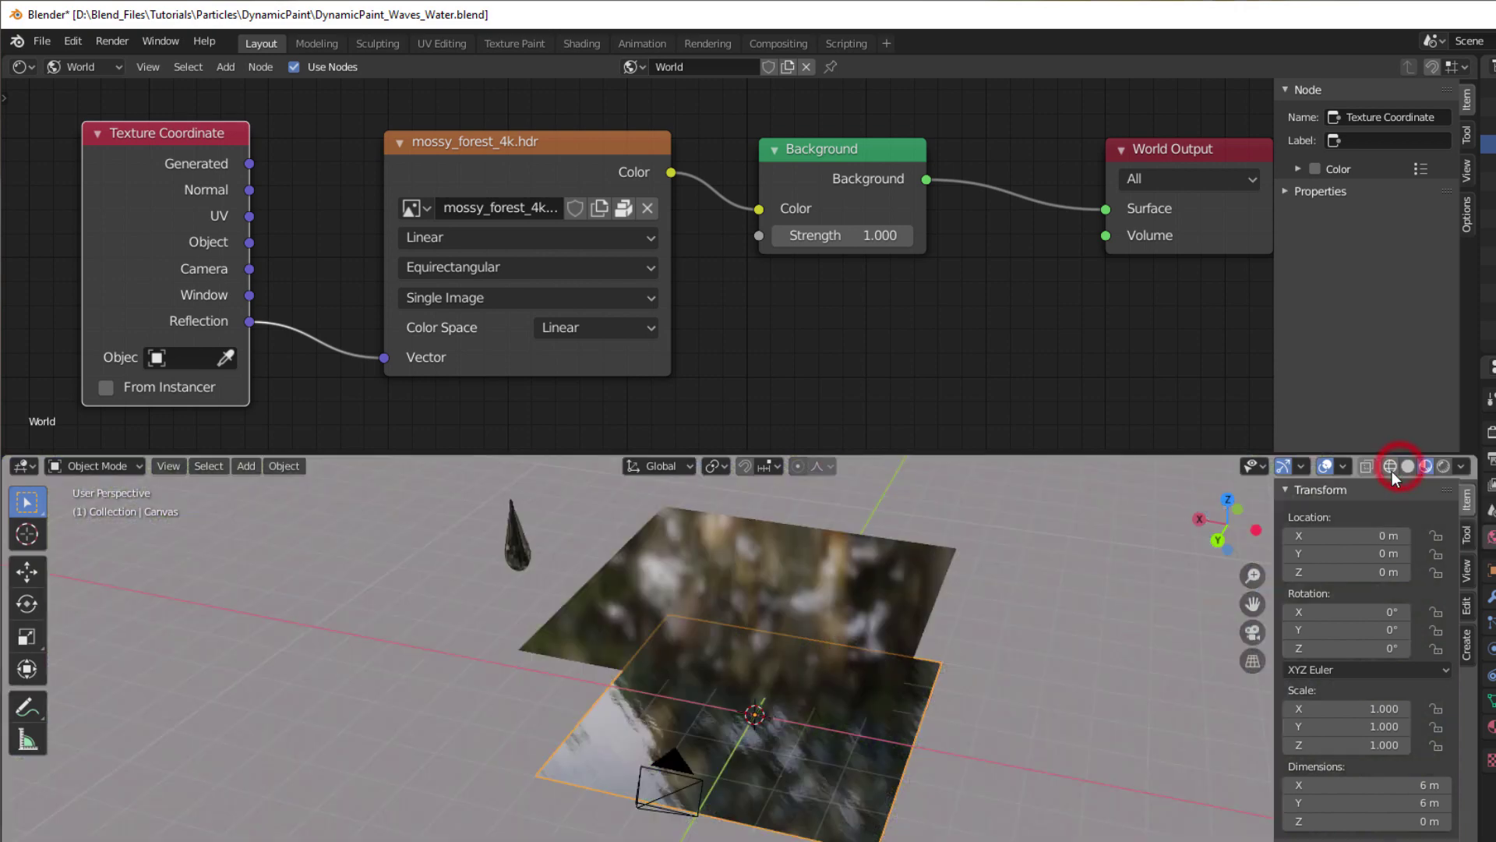
pyautogui.scroll(-5, 797, 738)
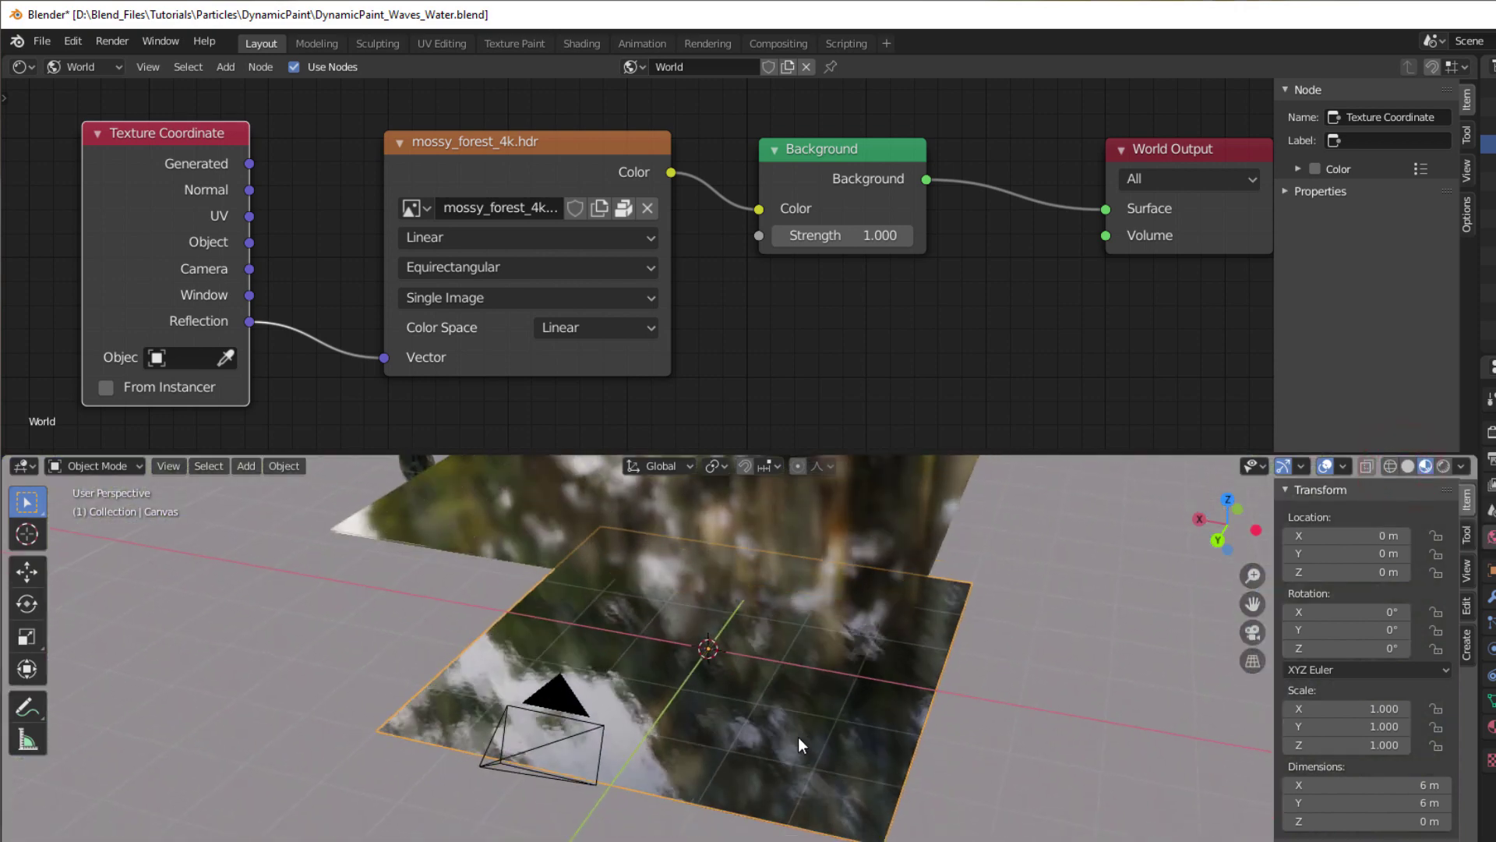
pyautogui.scroll(4, 786, 733)
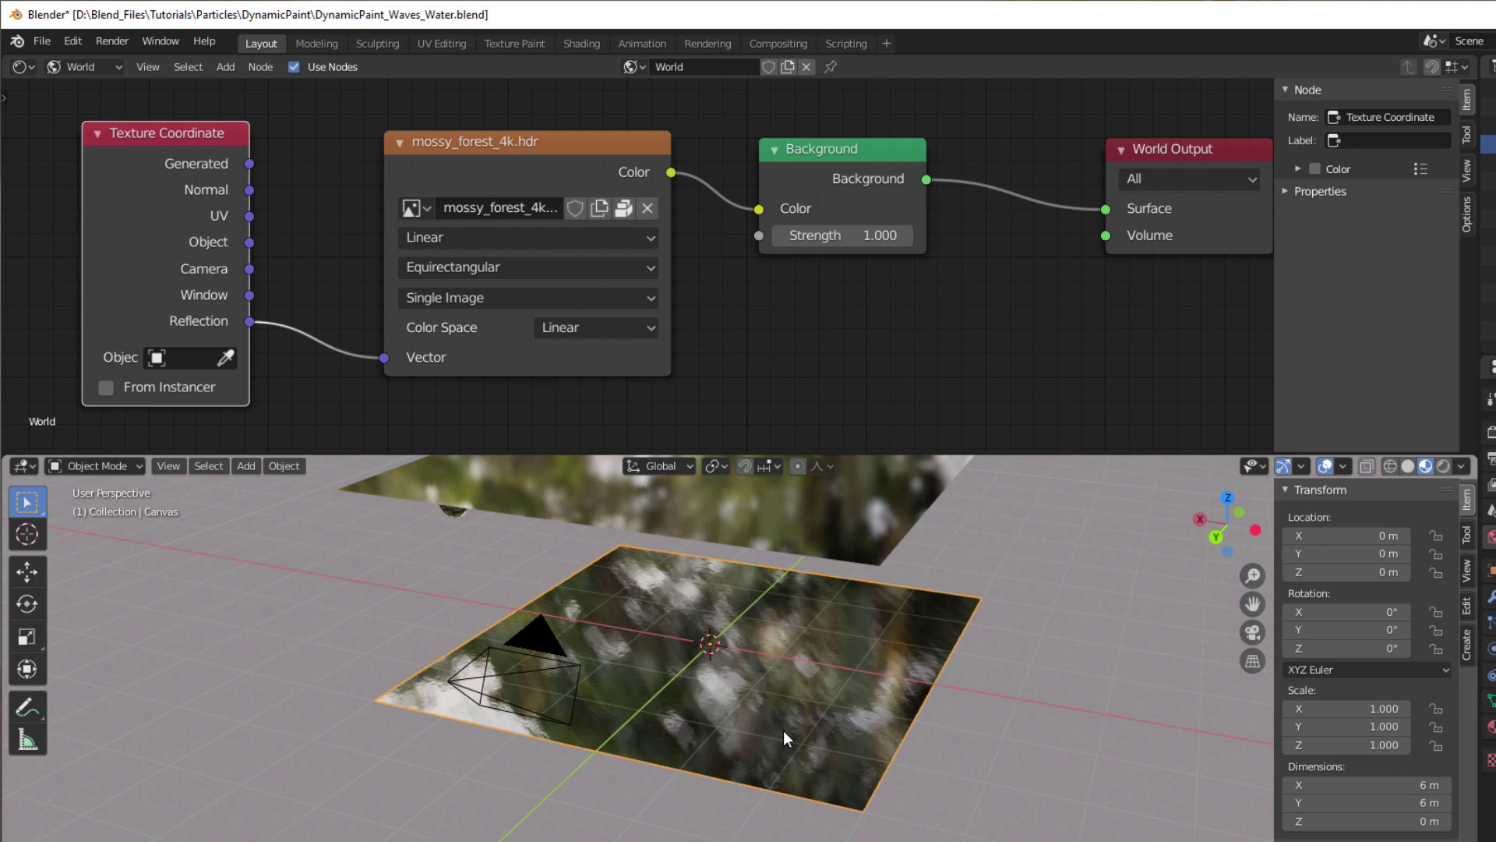
pyautogui.click(807, 736)
# - Switch the node editor to Object shader type to show the Waterwithripples material nodes
pyautogui.click(63, 69)
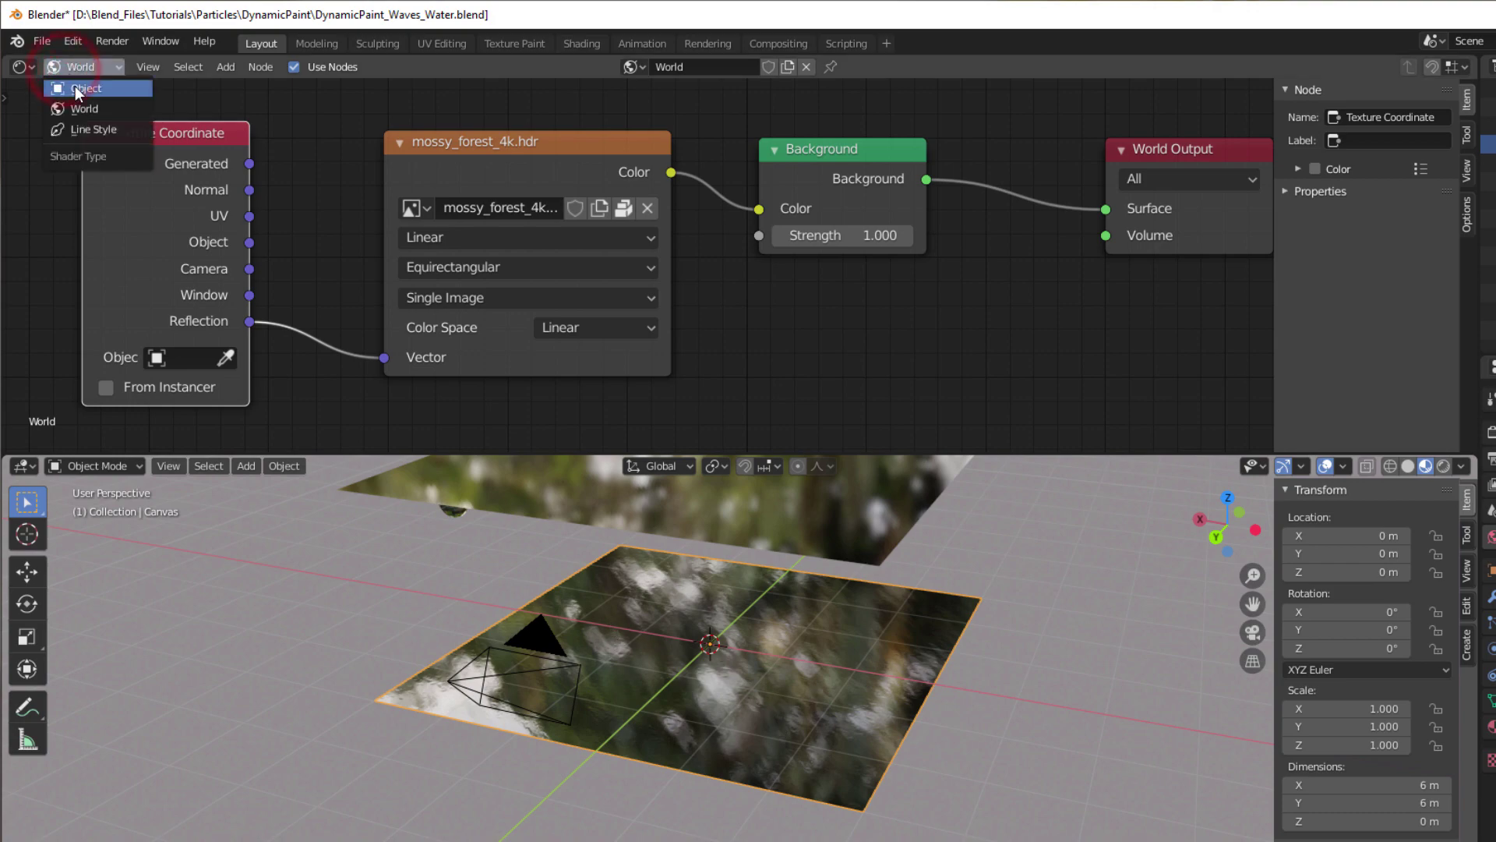
pyautogui.click(75, 87)
pyautogui.scroll(-3, 312, 227)
pyautogui.moveTo(419, 260); pyautogui.dragTo(581, 154, button='middle')
pyautogui.scroll(2, 582, 153)
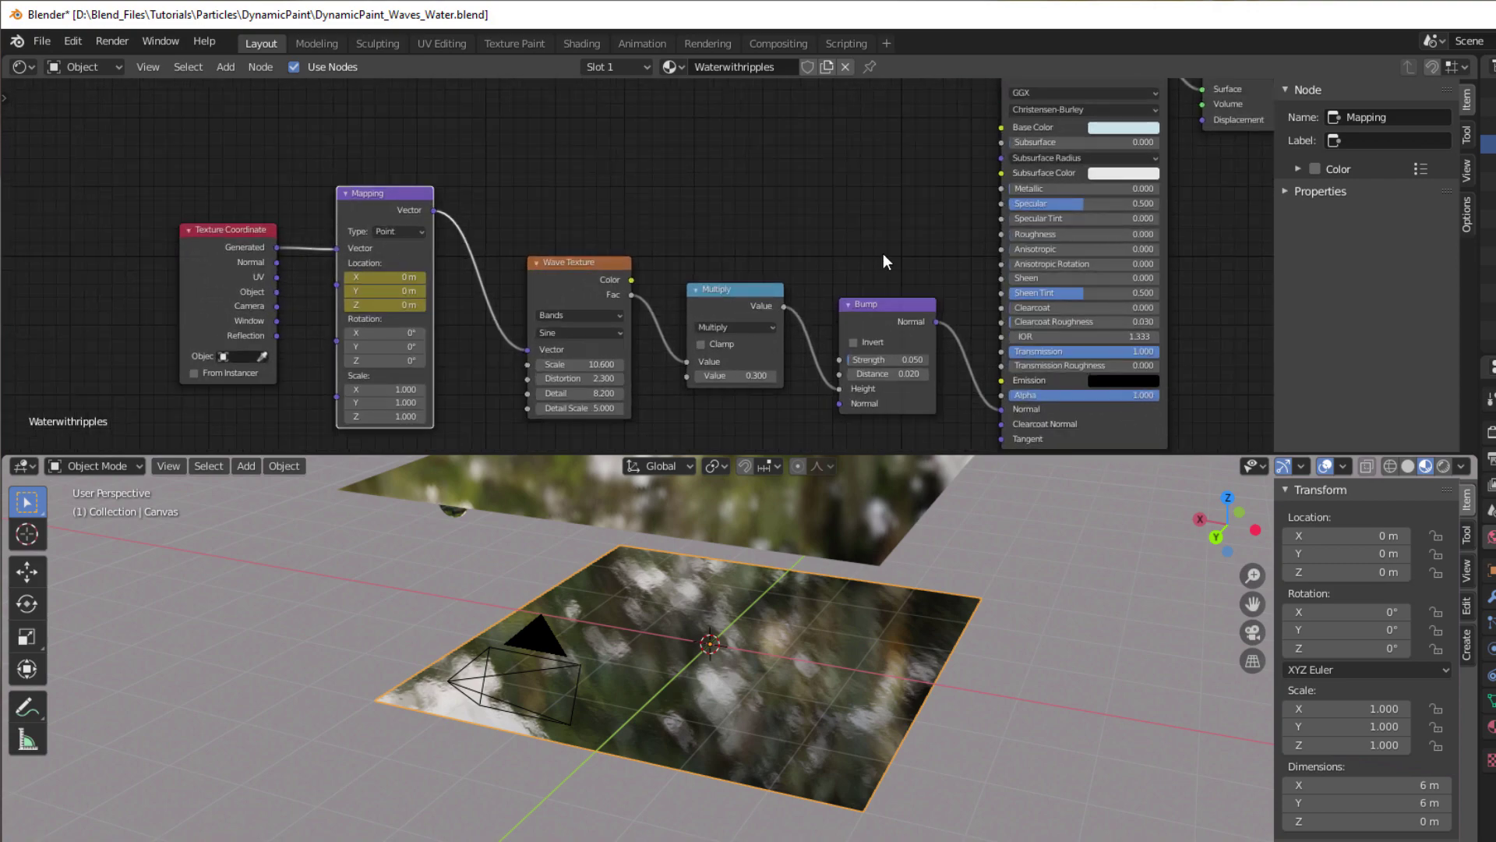
pyautogui.moveTo(893, 250); pyautogui.dragTo(665, 258, button='middle')
pyautogui.scroll(-1, 699, 319)
# - Enlarge the node editor and frame the Texture Coordinate, Mapping, Wave Texture and Bump chain
pyautogui.moveTo(947, 454); pyautogui.dragTo(945, 571)
pyautogui.scroll(2, 966, 483)
pyautogui.moveTo(967, 483); pyautogui.dragTo(1048, 471, button='middle')
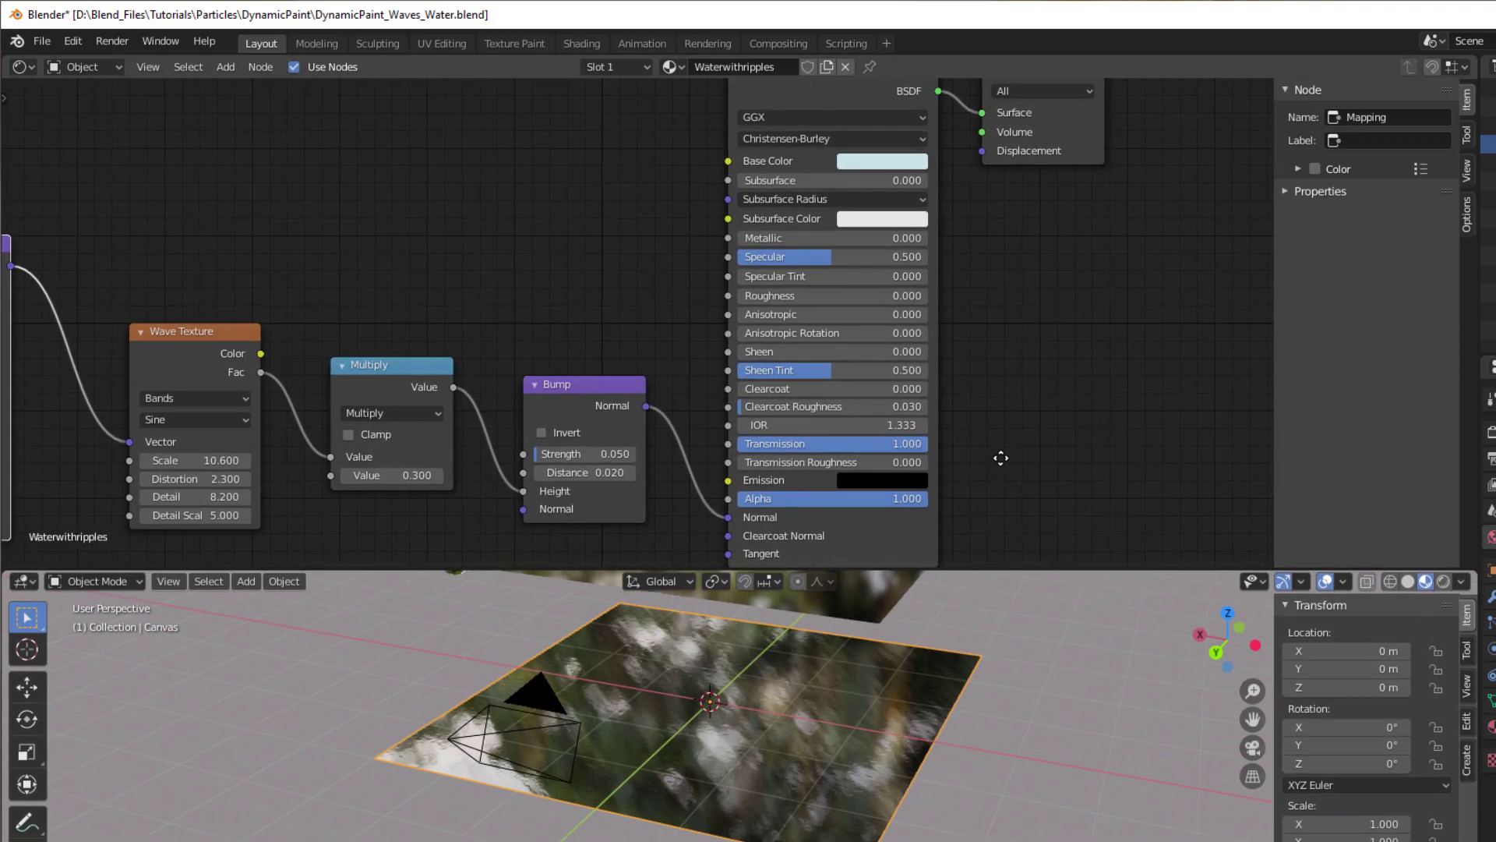
pyautogui.moveTo(1002, 457); pyautogui.dragTo(1003, 460, button='middle')
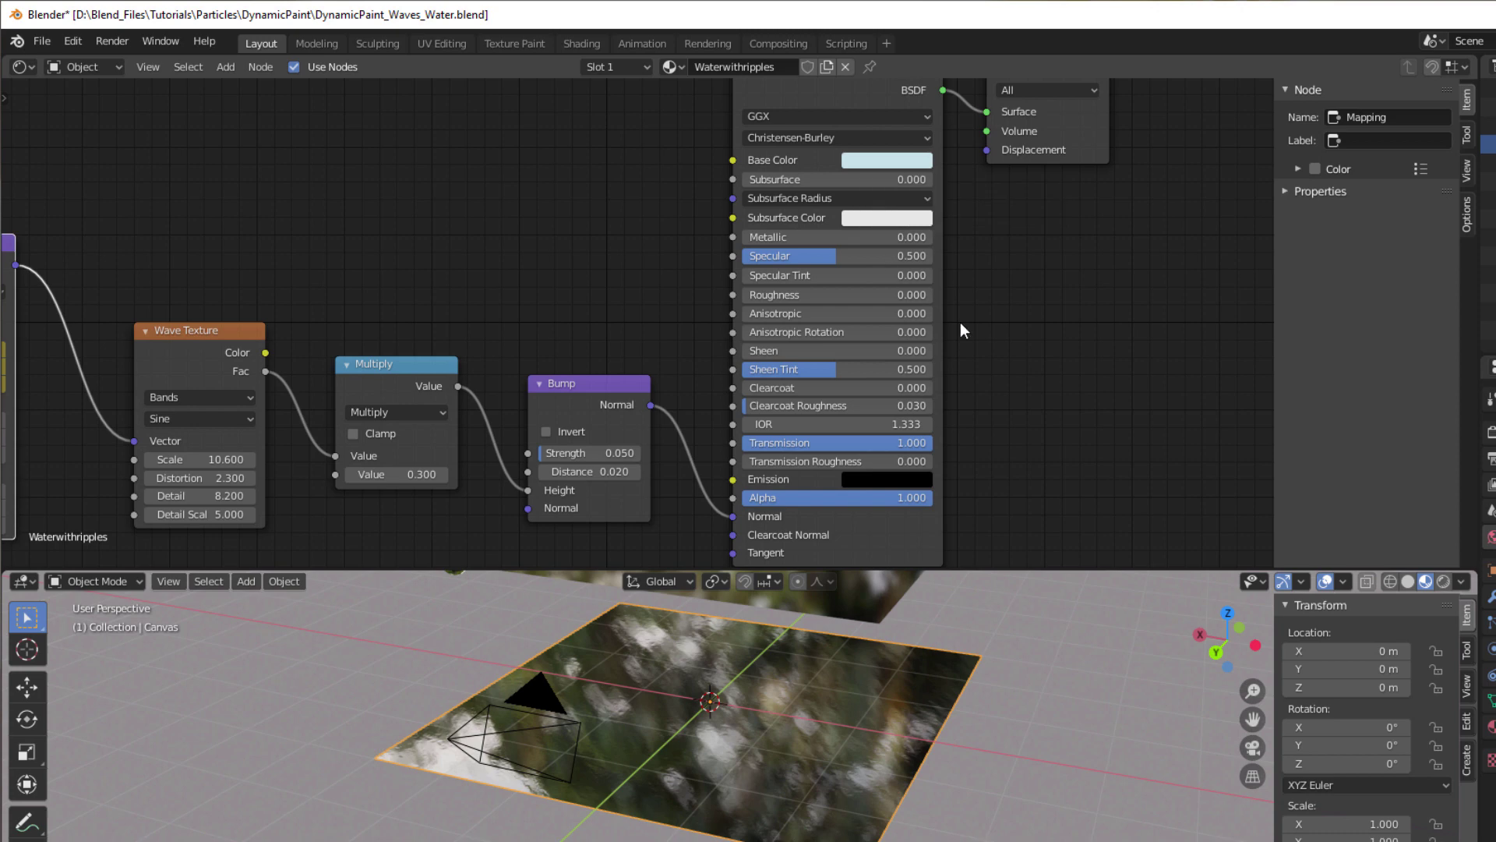
pyautogui.moveTo(591, 344); pyautogui.dragTo(925, 270, button='middle')
pyautogui.scroll(-1, 924, 278)
pyautogui.scroll(2, 563, 433)
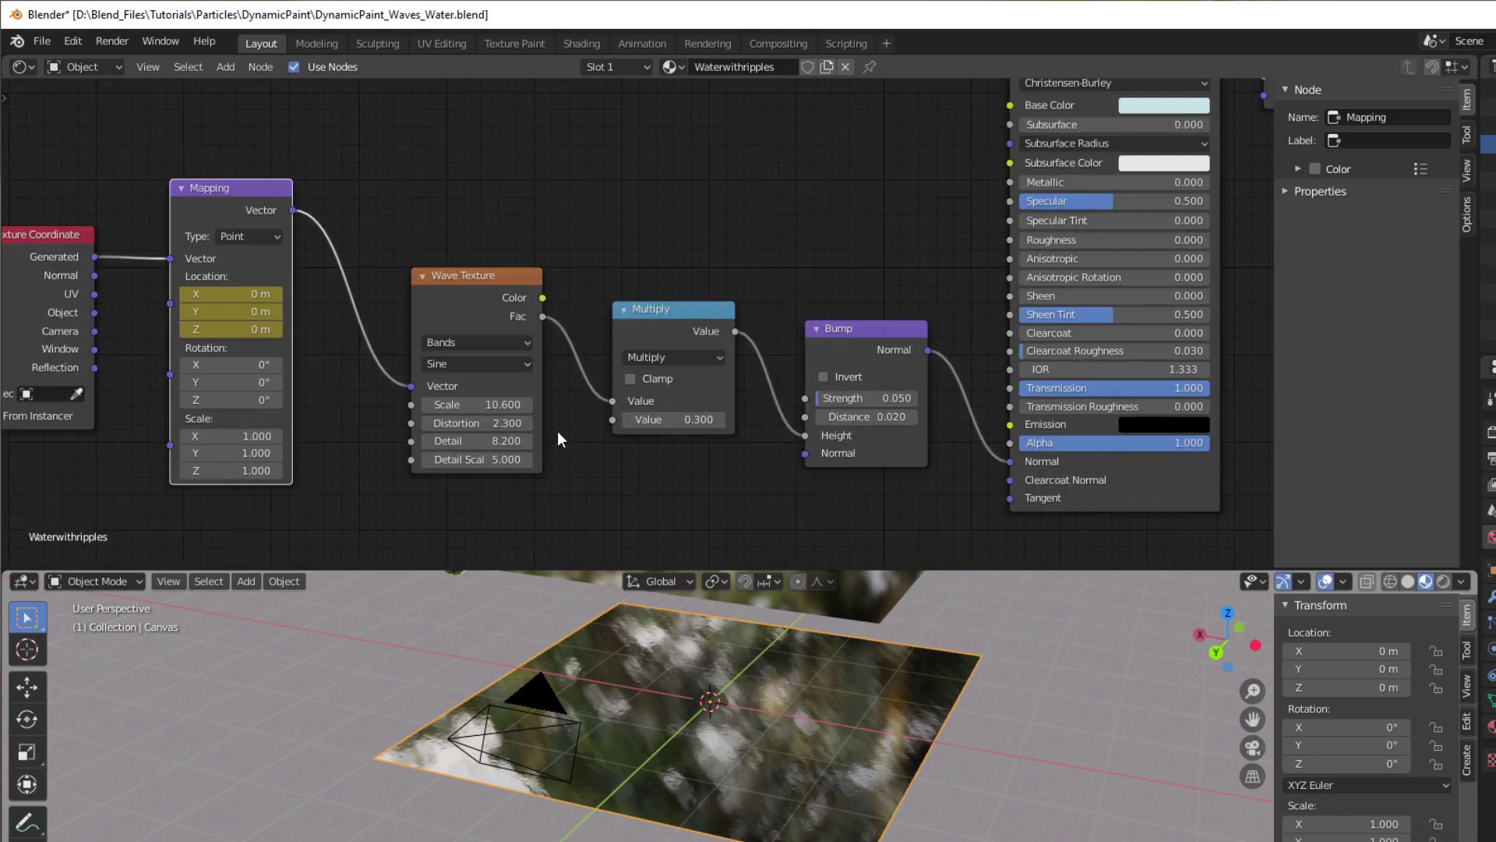
pyautogui.moveTo(608, 459); pyautogui.dragTo(574, 424, button='middle')
pyautogui.scroll(1, 690, 448)
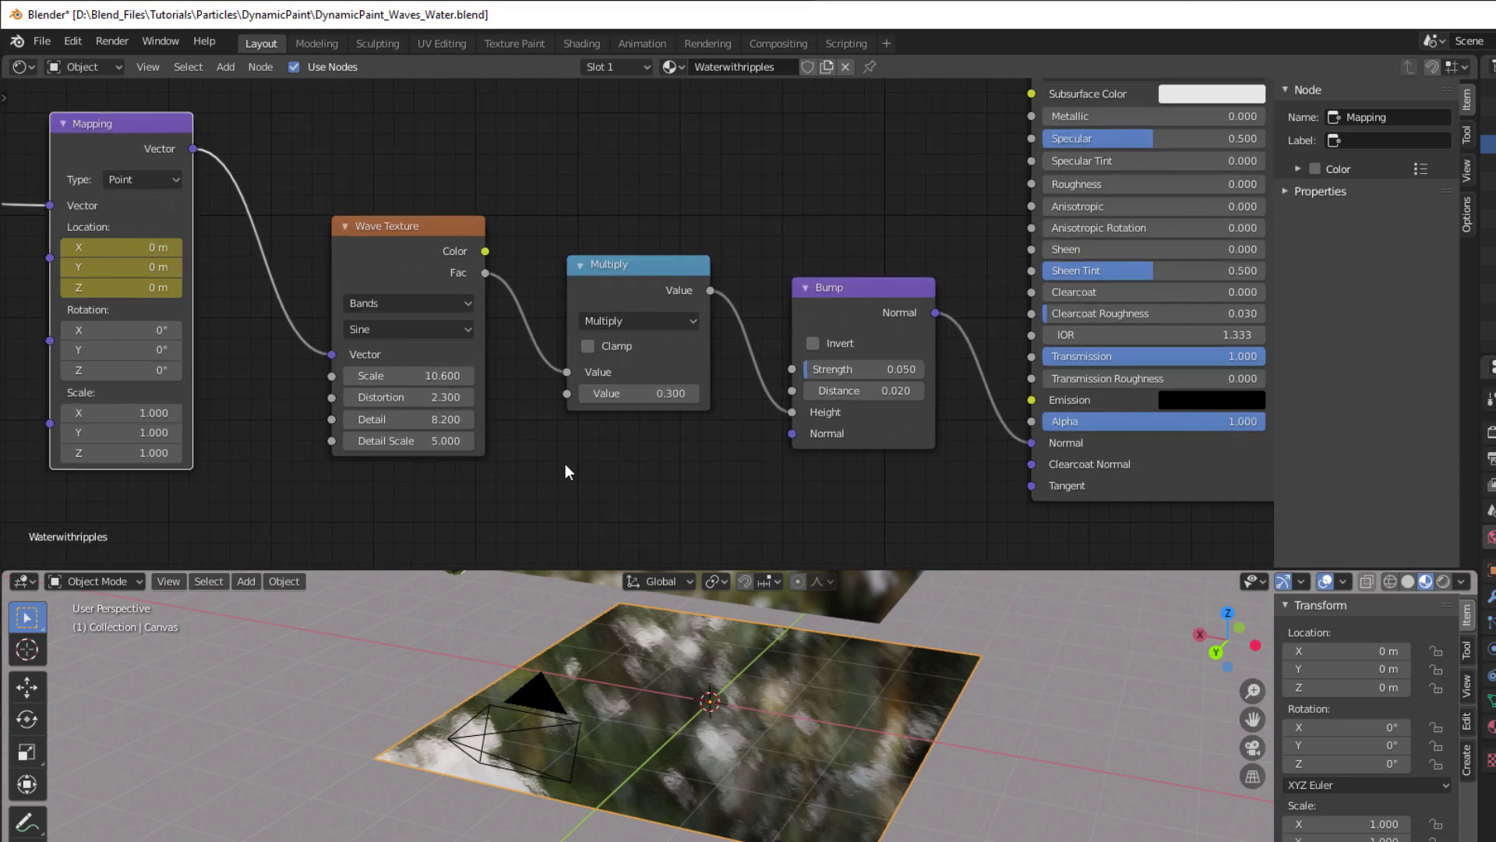
pyautogui.moveTo(514, 478); pyautogui.dragTo(810, 475, button='middle')
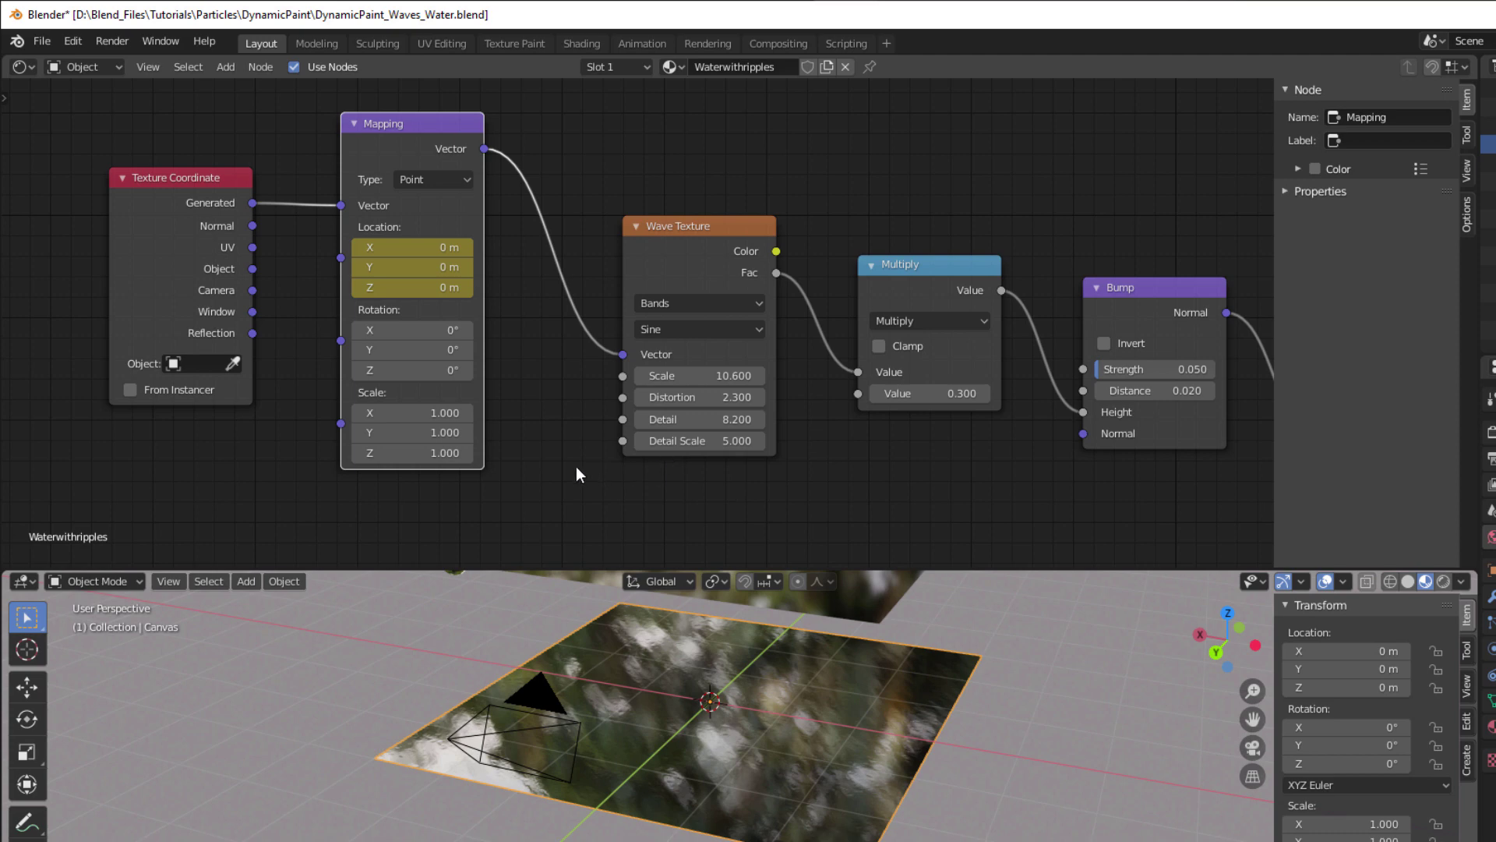
pyautogui.moveTo(621, 480); pyautogui.dragTo(772, 505, button='middle')
pyautogui.moveTo(545, 152); pyautogui.dragTo(563, 155)
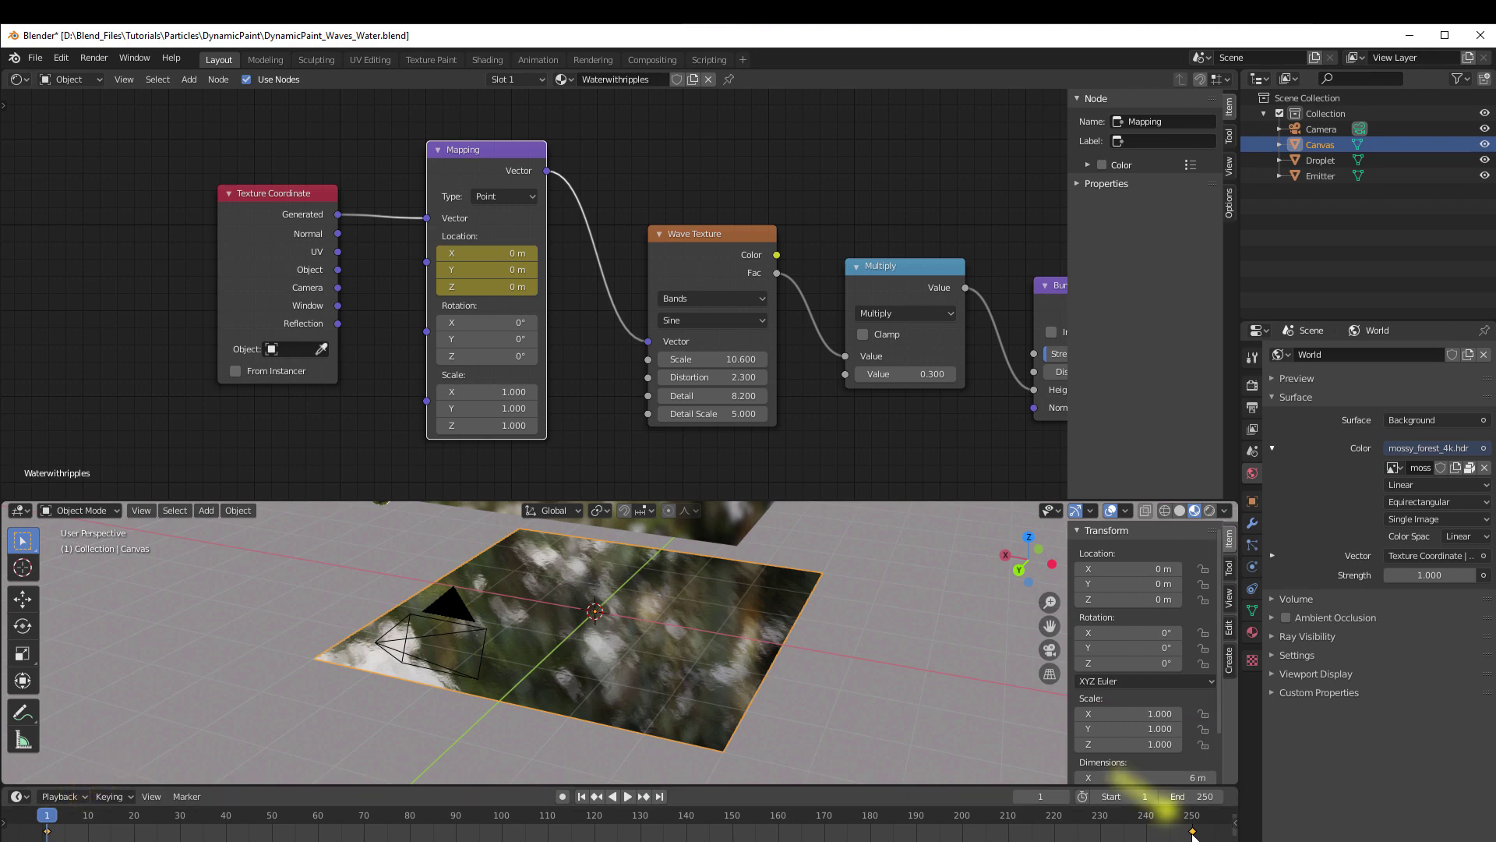
# - Play and scrub the timeline to watch the ripples drift, stopping at frame 57 (Location X 0.45 m)
pyautogui.press('space')
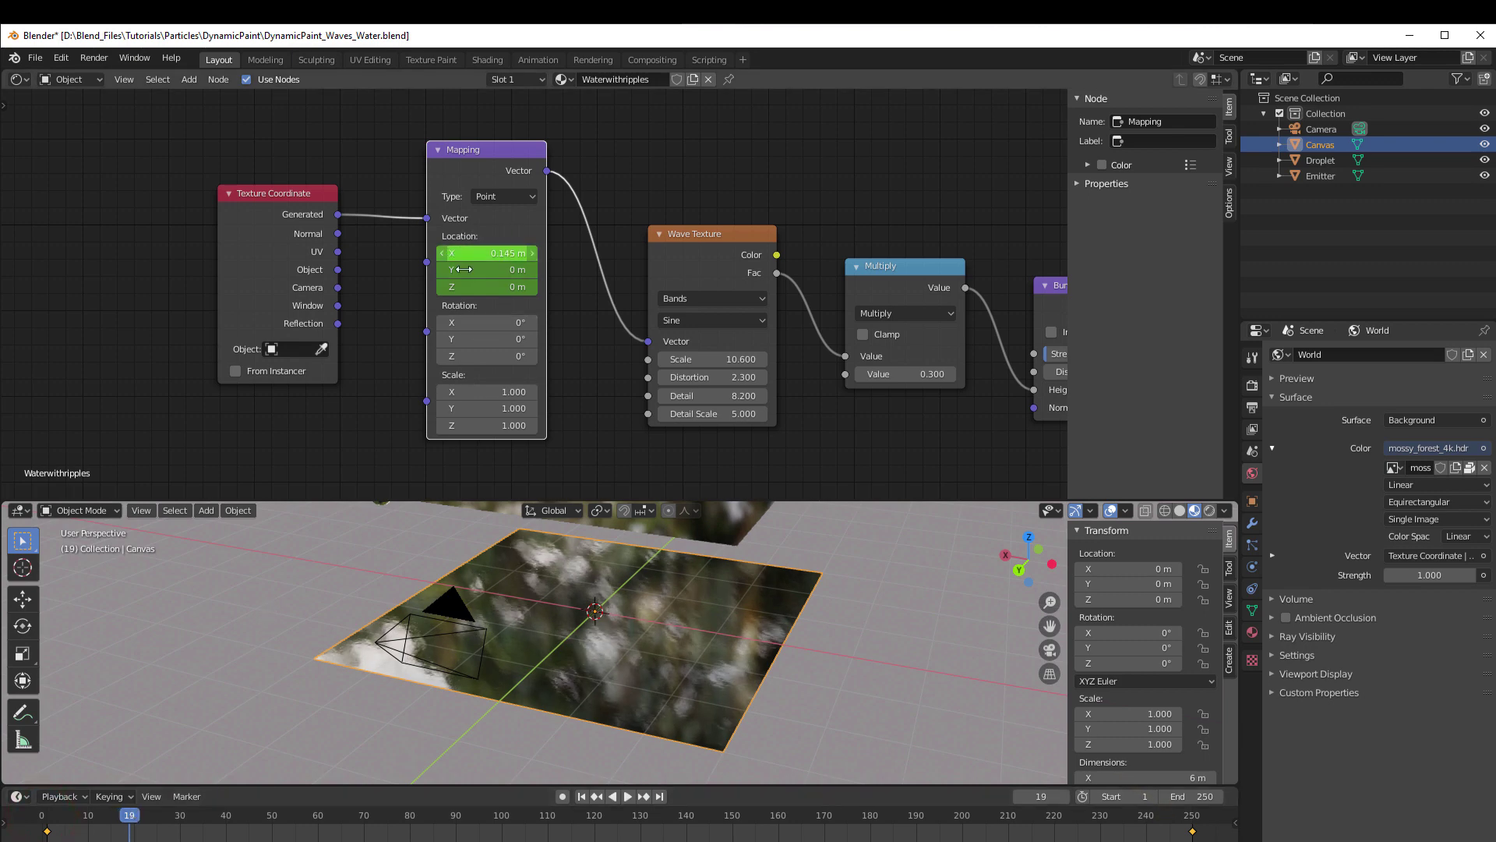
pyautogui.moveTo(133, 816); pyautogui.dragTo(733, 806)
pyautogui.press('space')
pyautogui.click(628, 796)
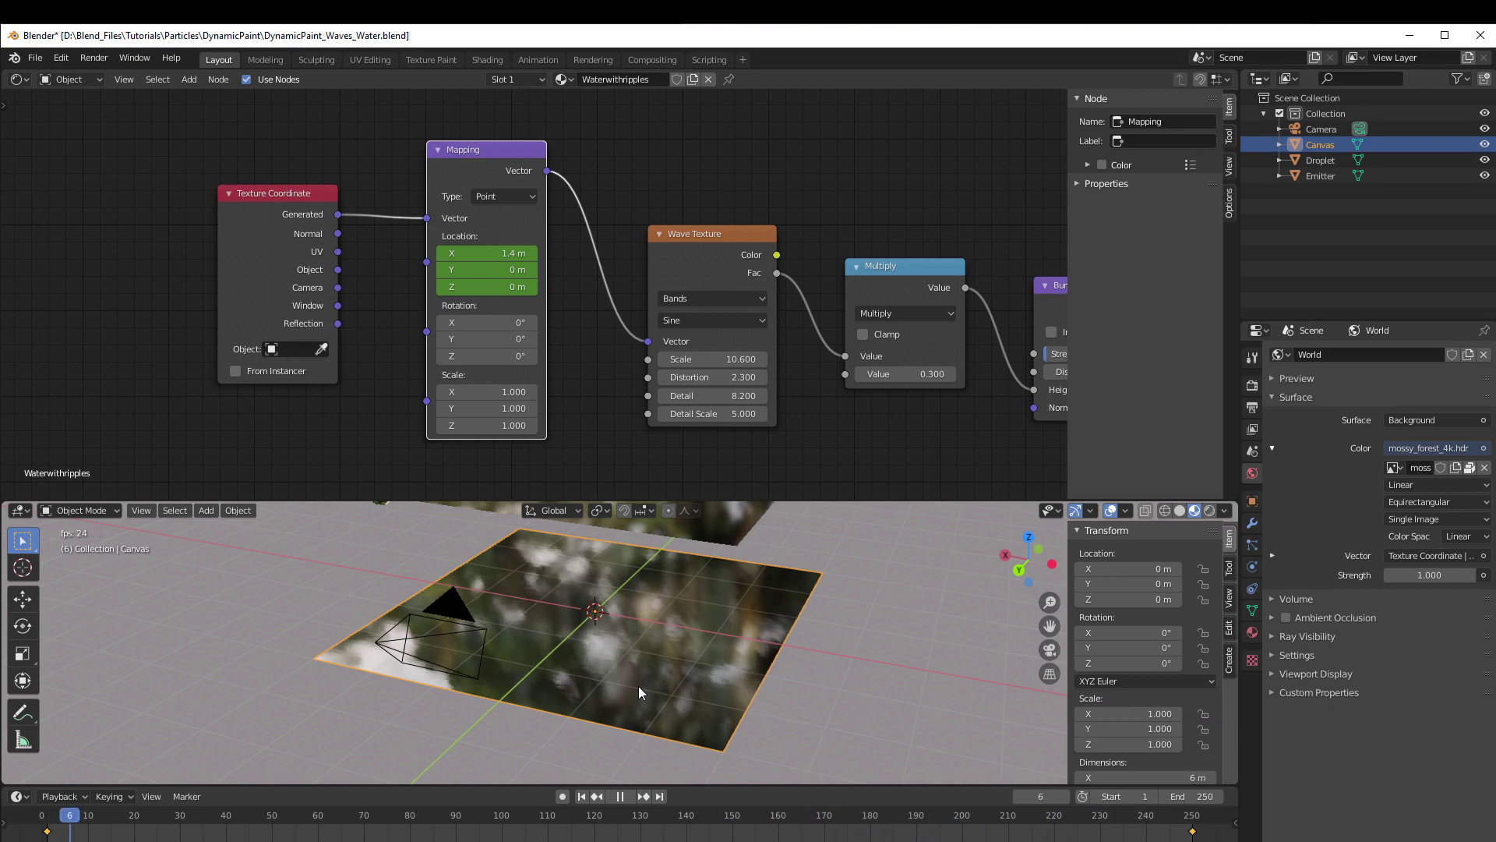
pyautogui.click(621, 796)
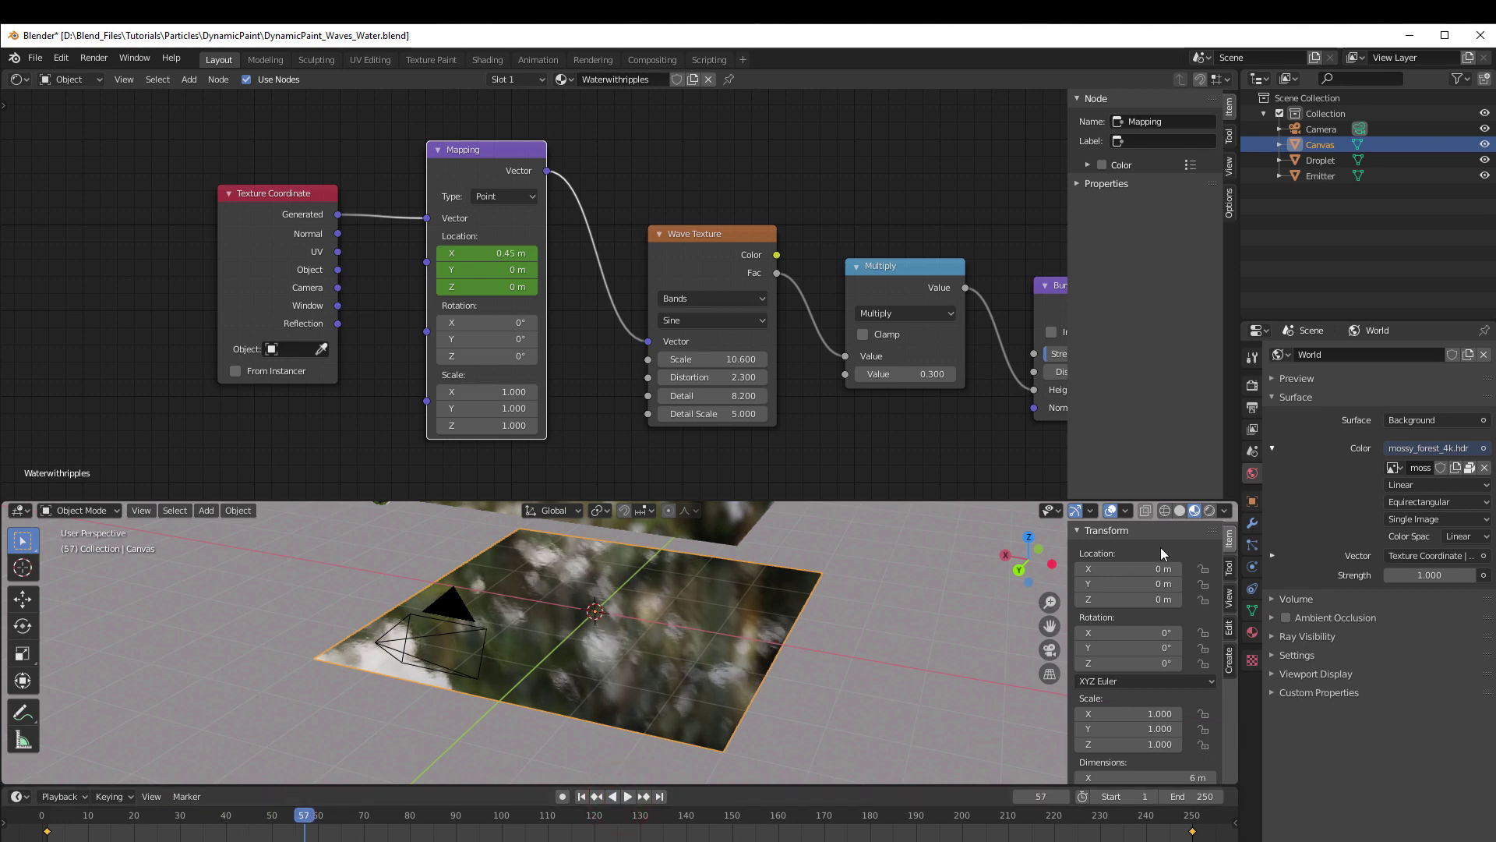
# - Remove the node editor, switch to Solid shading, and select the upper Emitter plane
pyautogui.moveTo(1235, 505); pyautogui.dragTo(1228, 475)
pyautogui.moveTo(898, 466); pyautogui.dragTo(923, 437, button='middle')
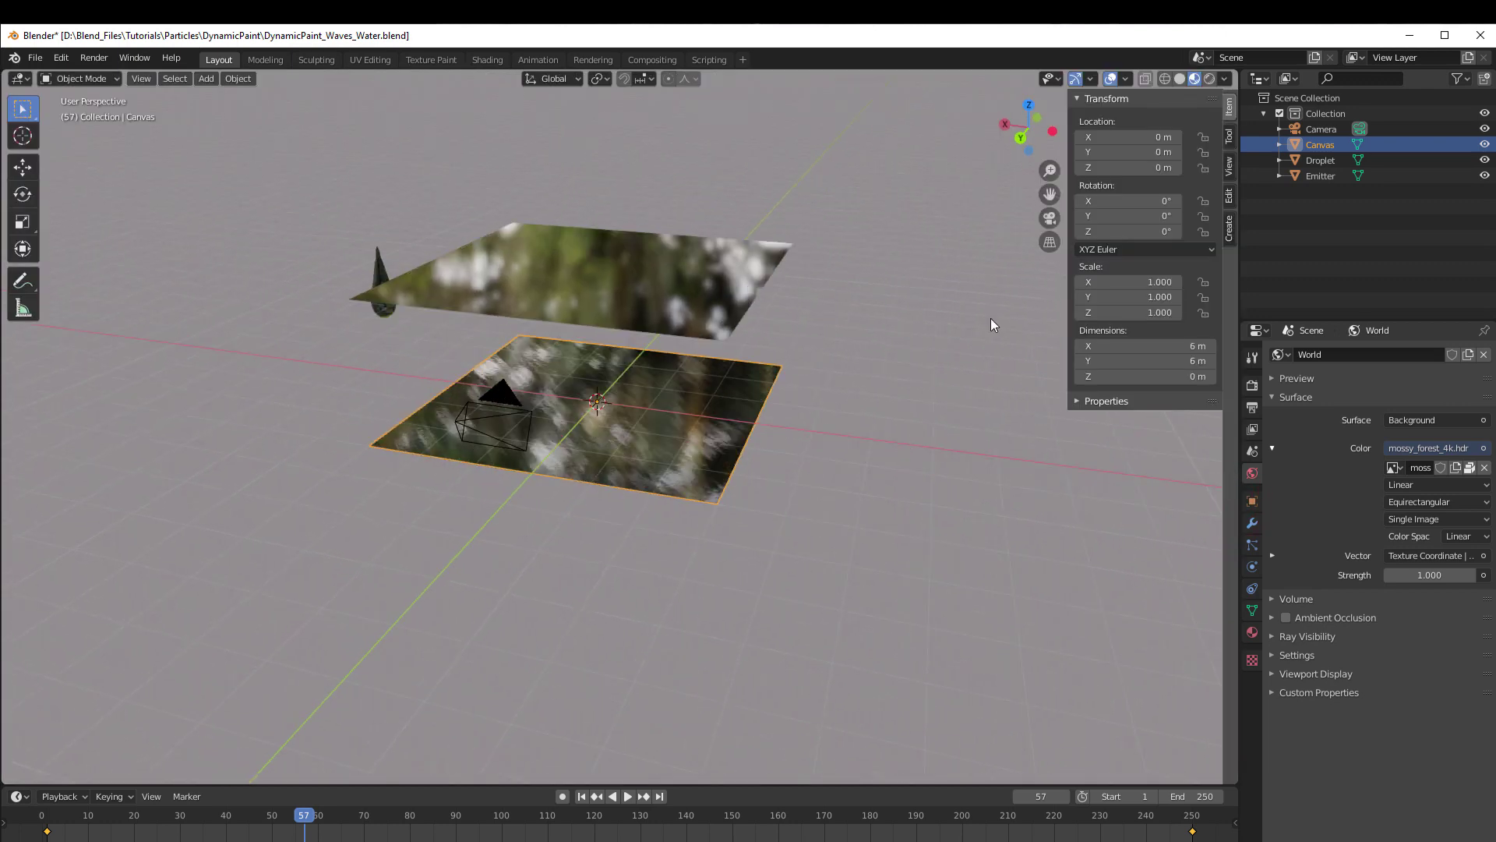
pyautogui.click(1180, 78)
pyautogui.scroll(1, 764, 470)
pyautogui.moveTo(764, 475); pyautogui.dragTo(787, 533, button='middle')
pyautogui.click(720, 378)
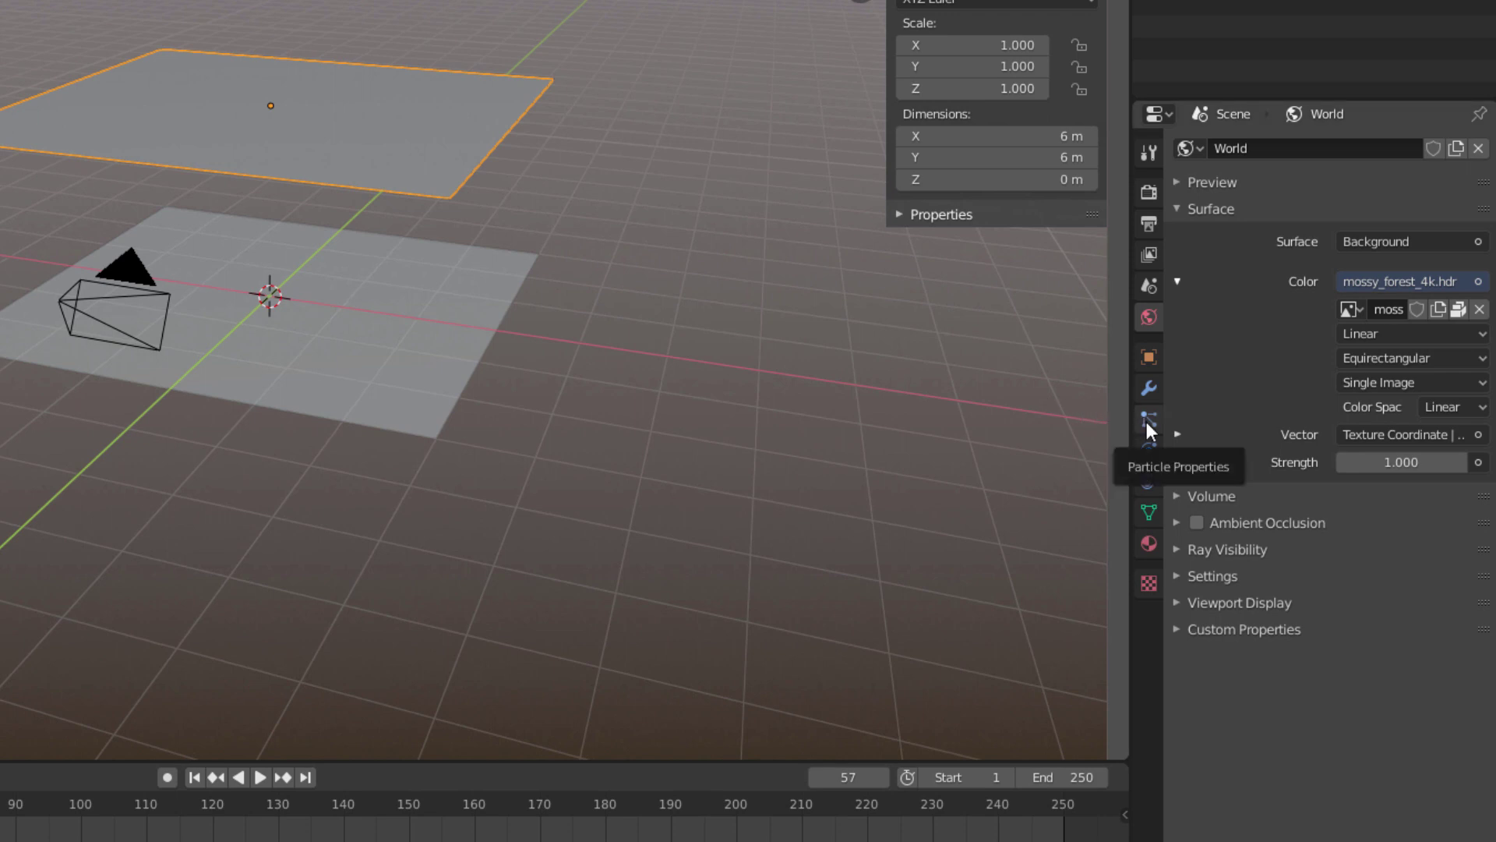
# - Add a particle system to the Emitter with 500 particles, End frame 250 and Lifetime 20
pyautogui.click(1147, 423)
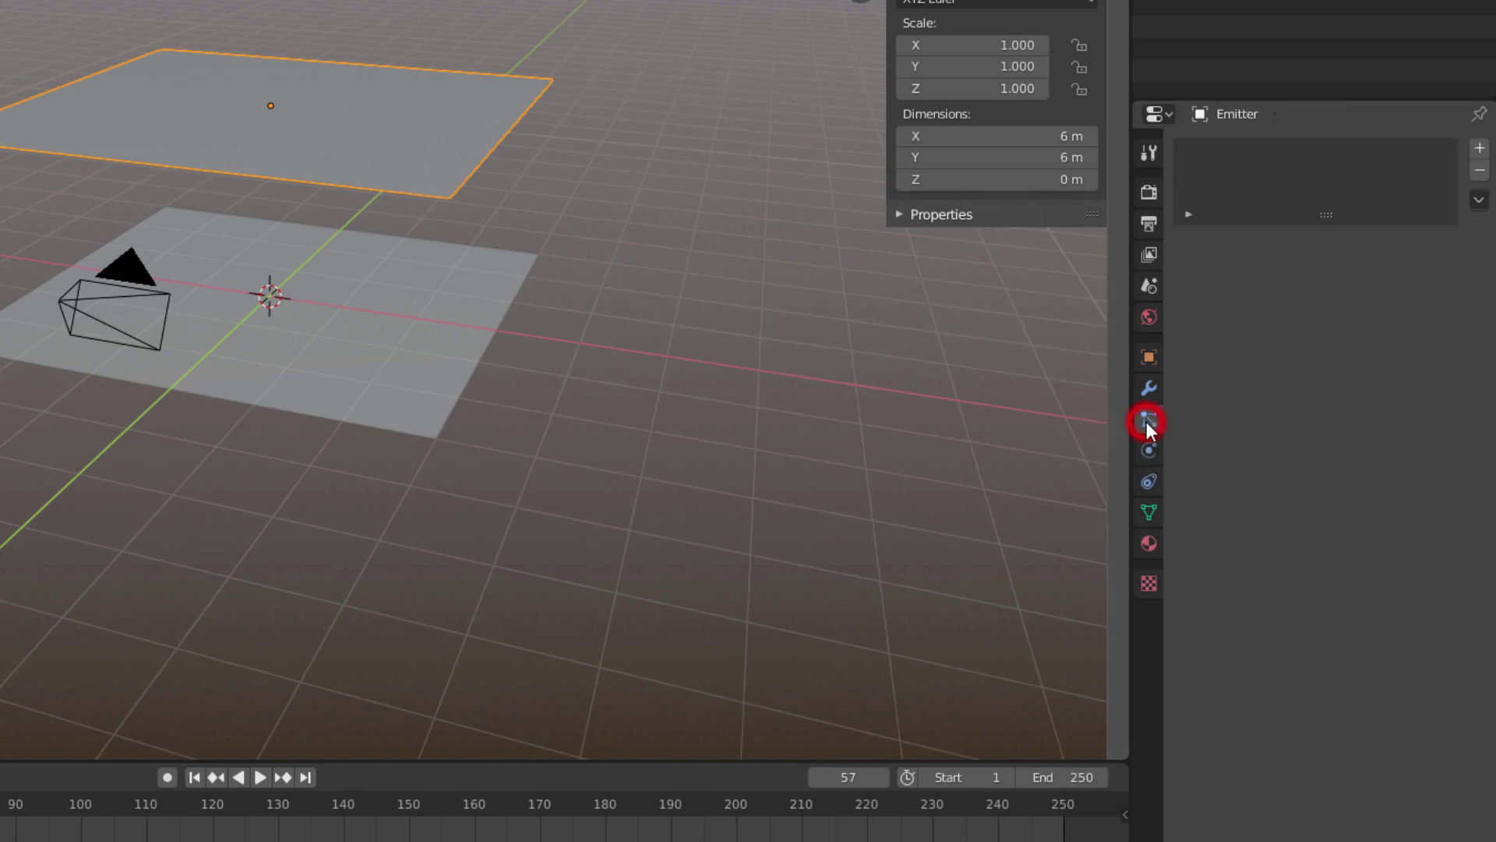
pyautogui.click(1477, 148)
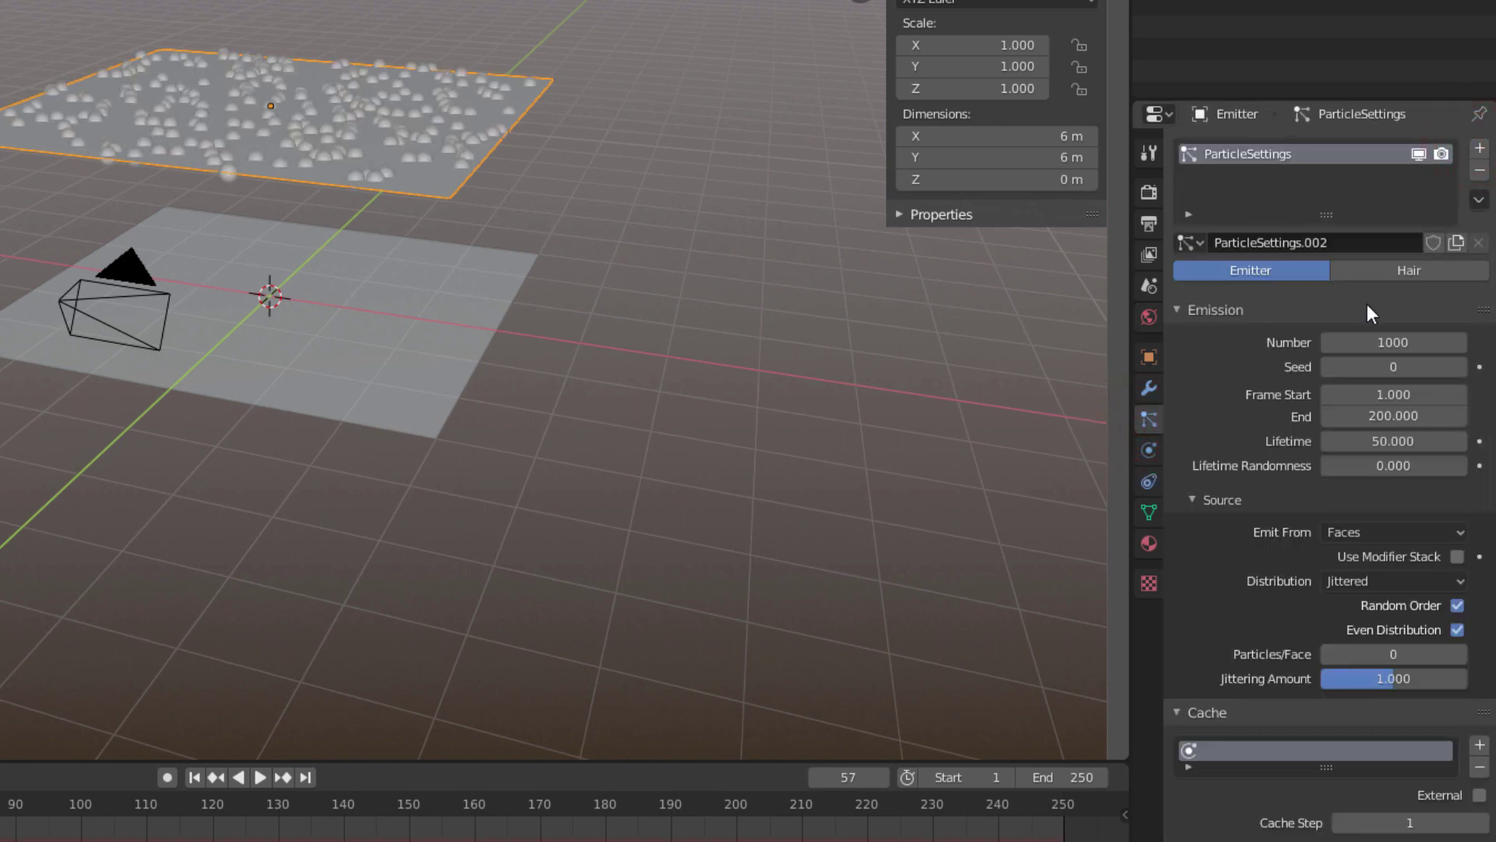
pyautogui.click(1370, 341)
pyautogui.write('500')
pyautogui.press('Return')
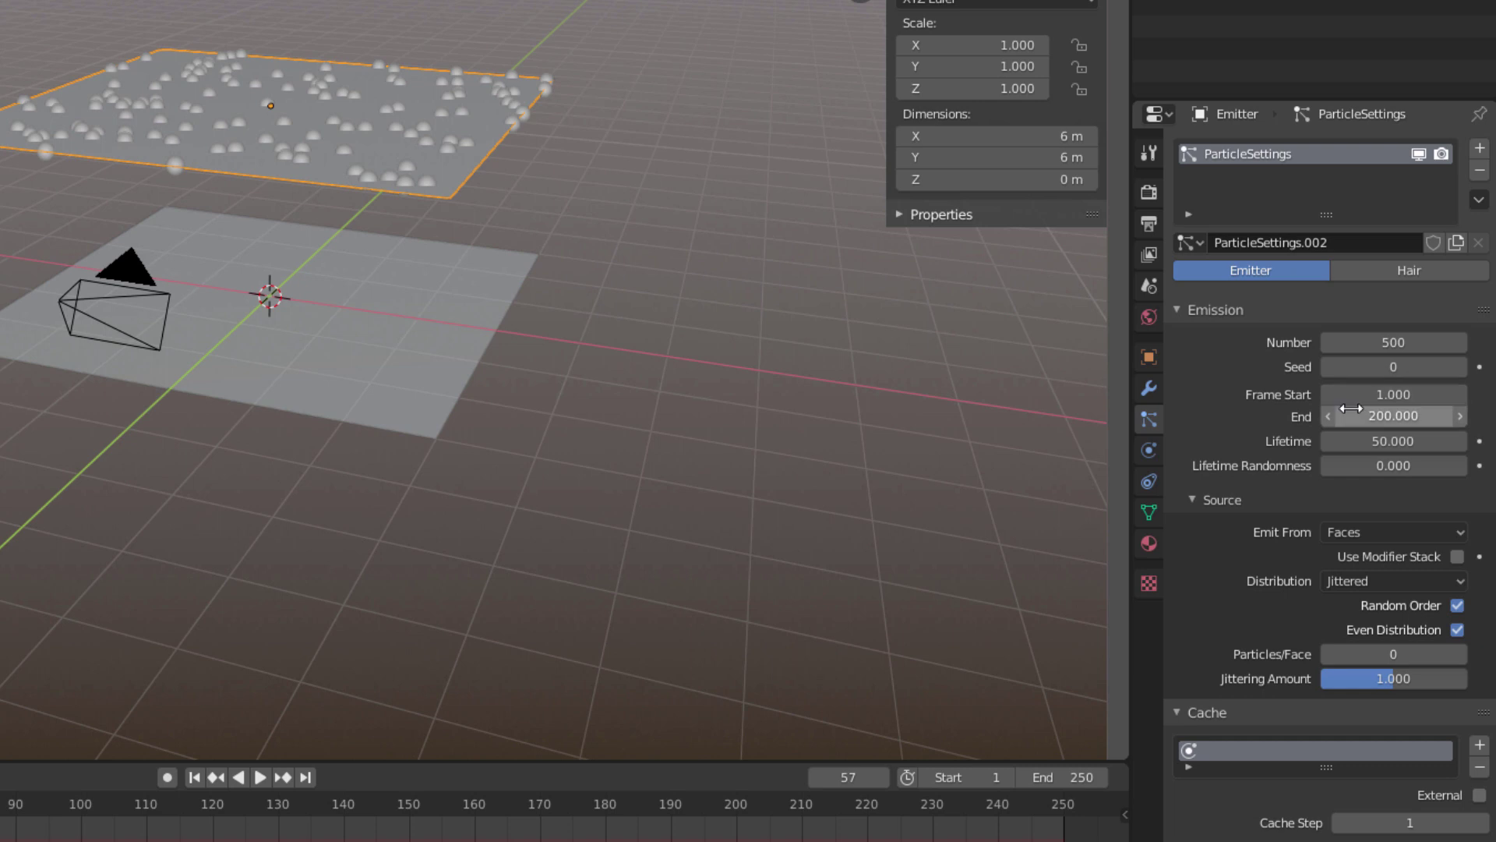
pyautogui.click(1351, 407)
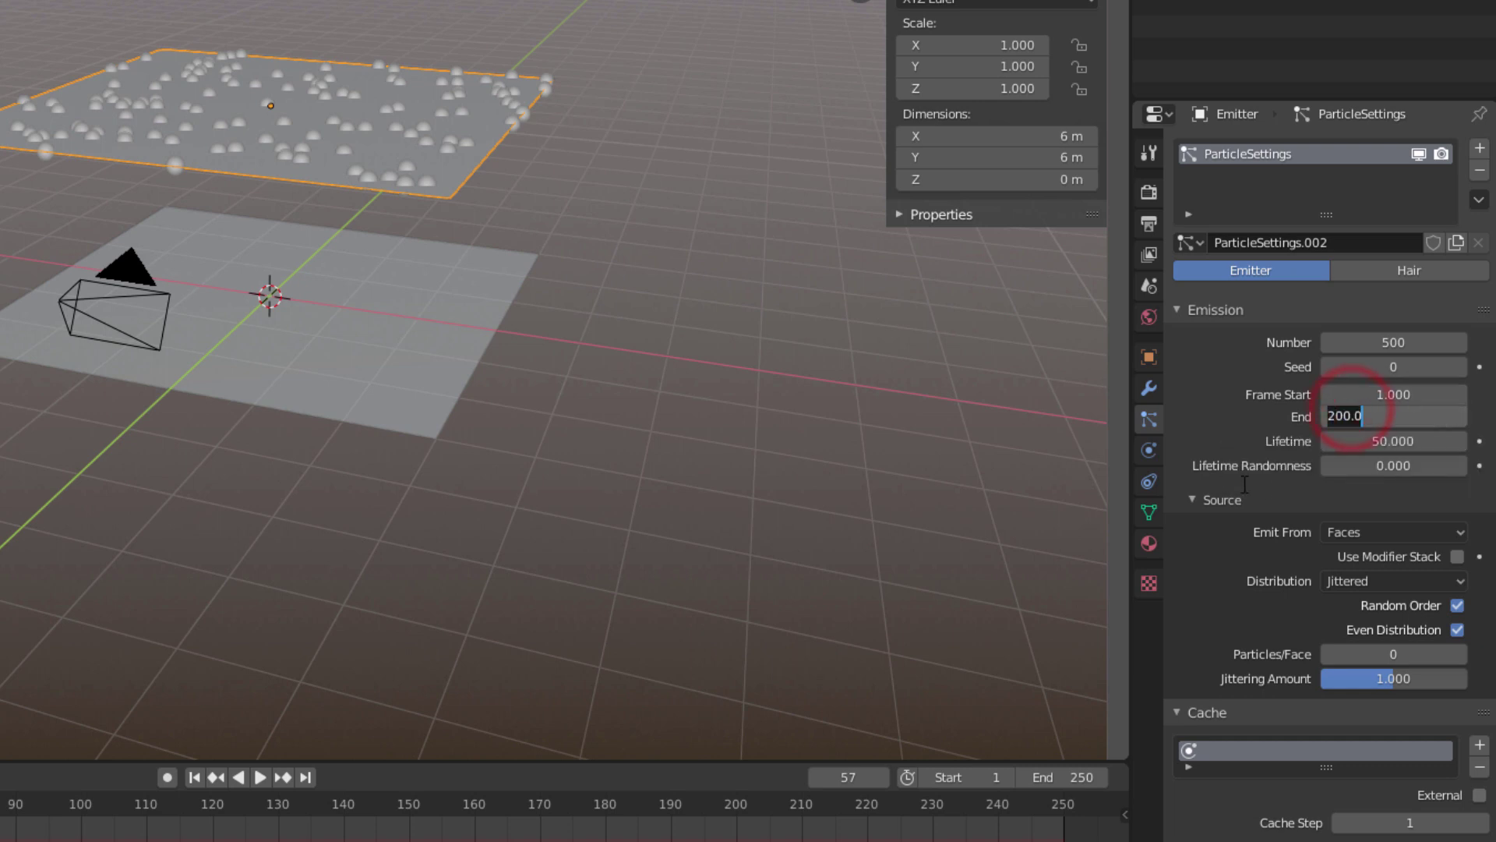
pyautogui.write('250')
pyautogui.press('Return')
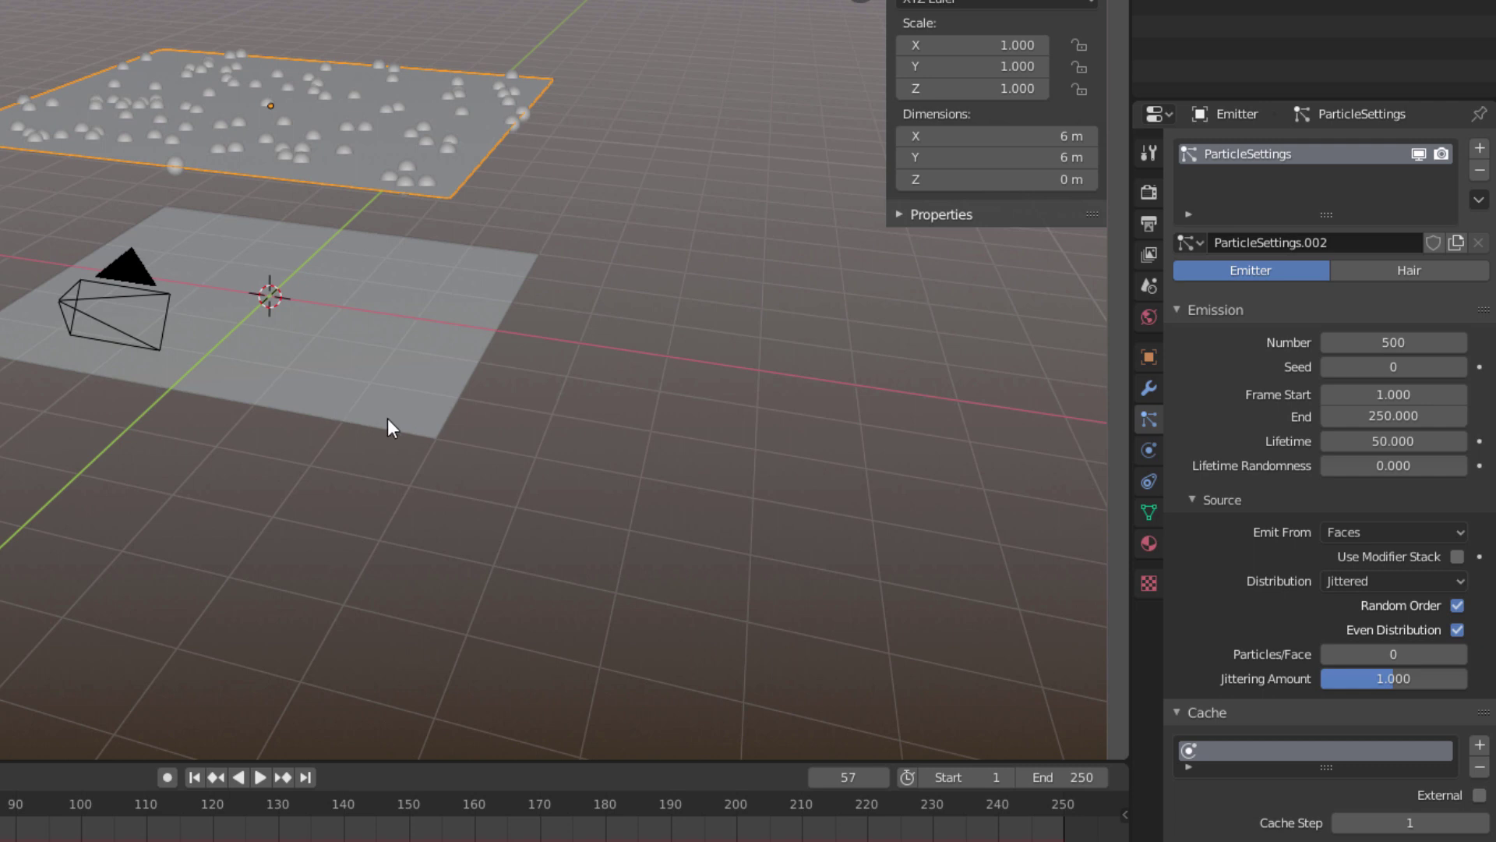
pyautogui.click(1374, 440)
pyautogui.write('20')
pyautogui.press('Return')
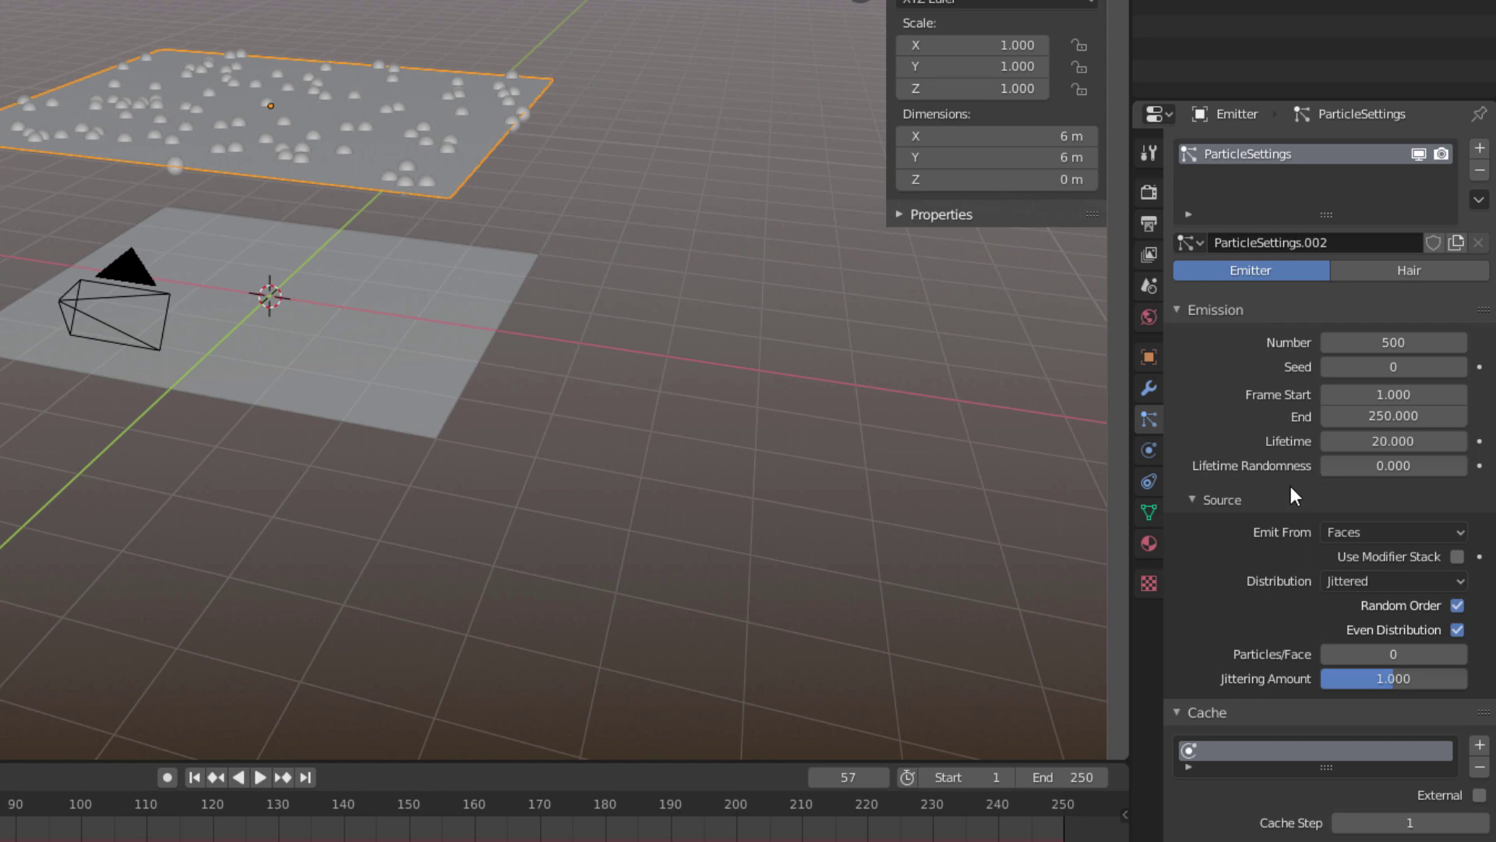
# - Set the particles' Normal velocity to 0
pyautogui.scroll(-10, 1275, 477)
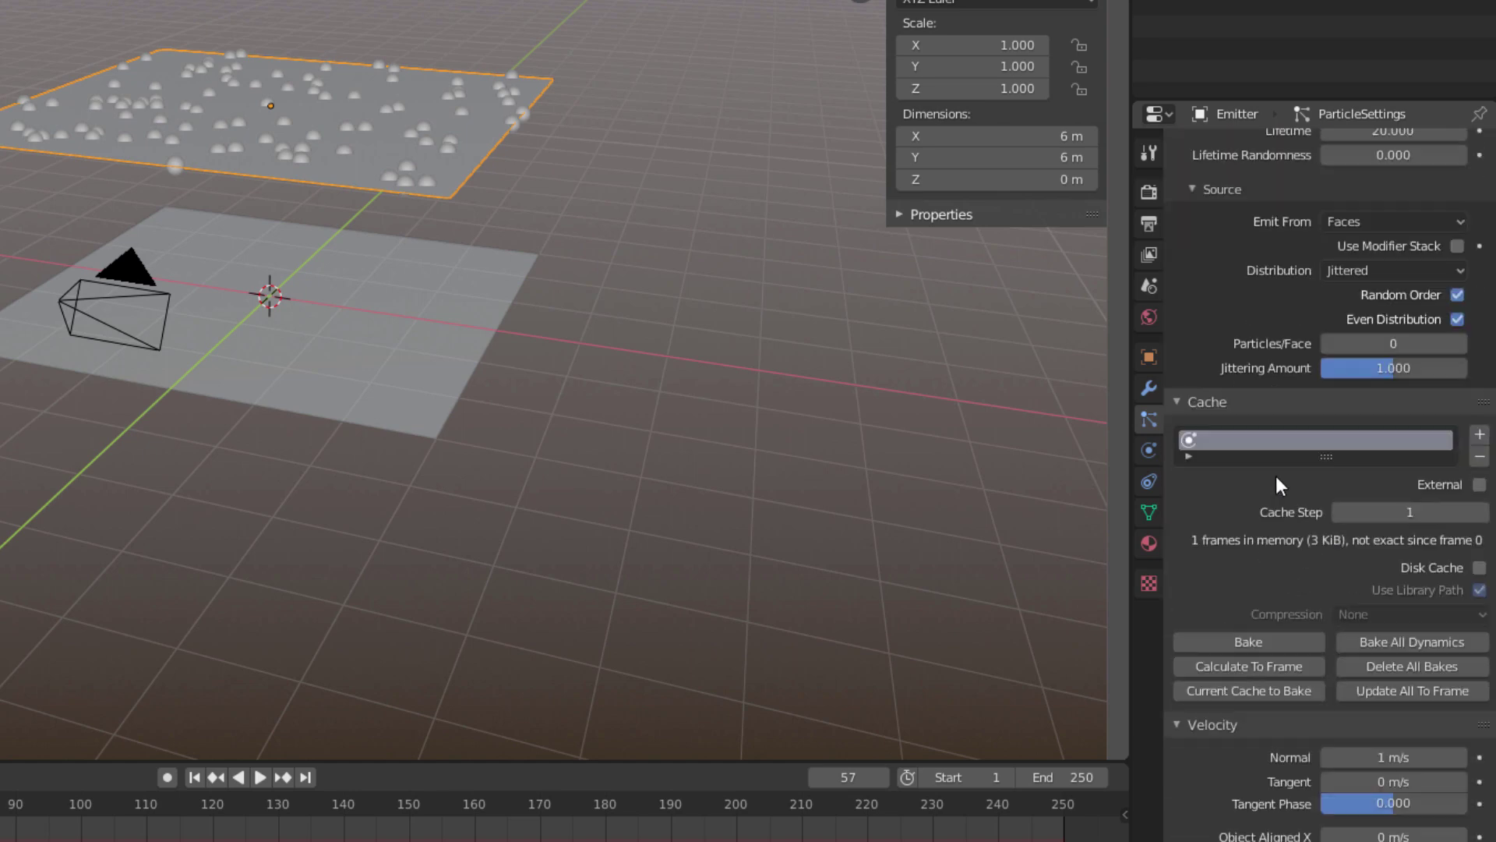
pyautogui.scroll(-6, 1275, 475)
pyautogui.scroll(-2, 1258, 518)
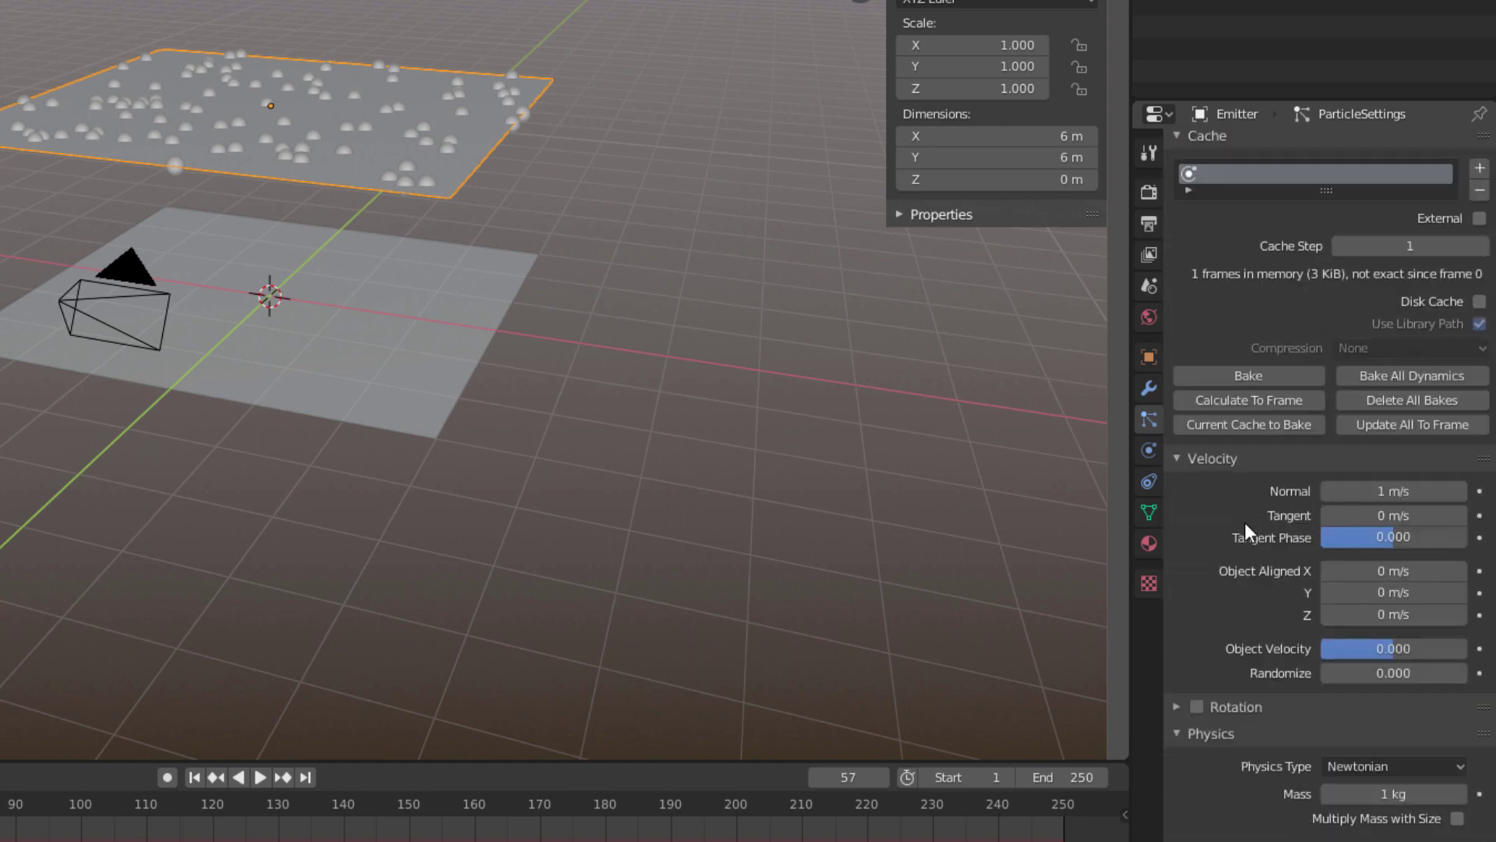
pyautogui.click(1353, 491)
pyautogui.write('0')
pyautogui.press('Return')
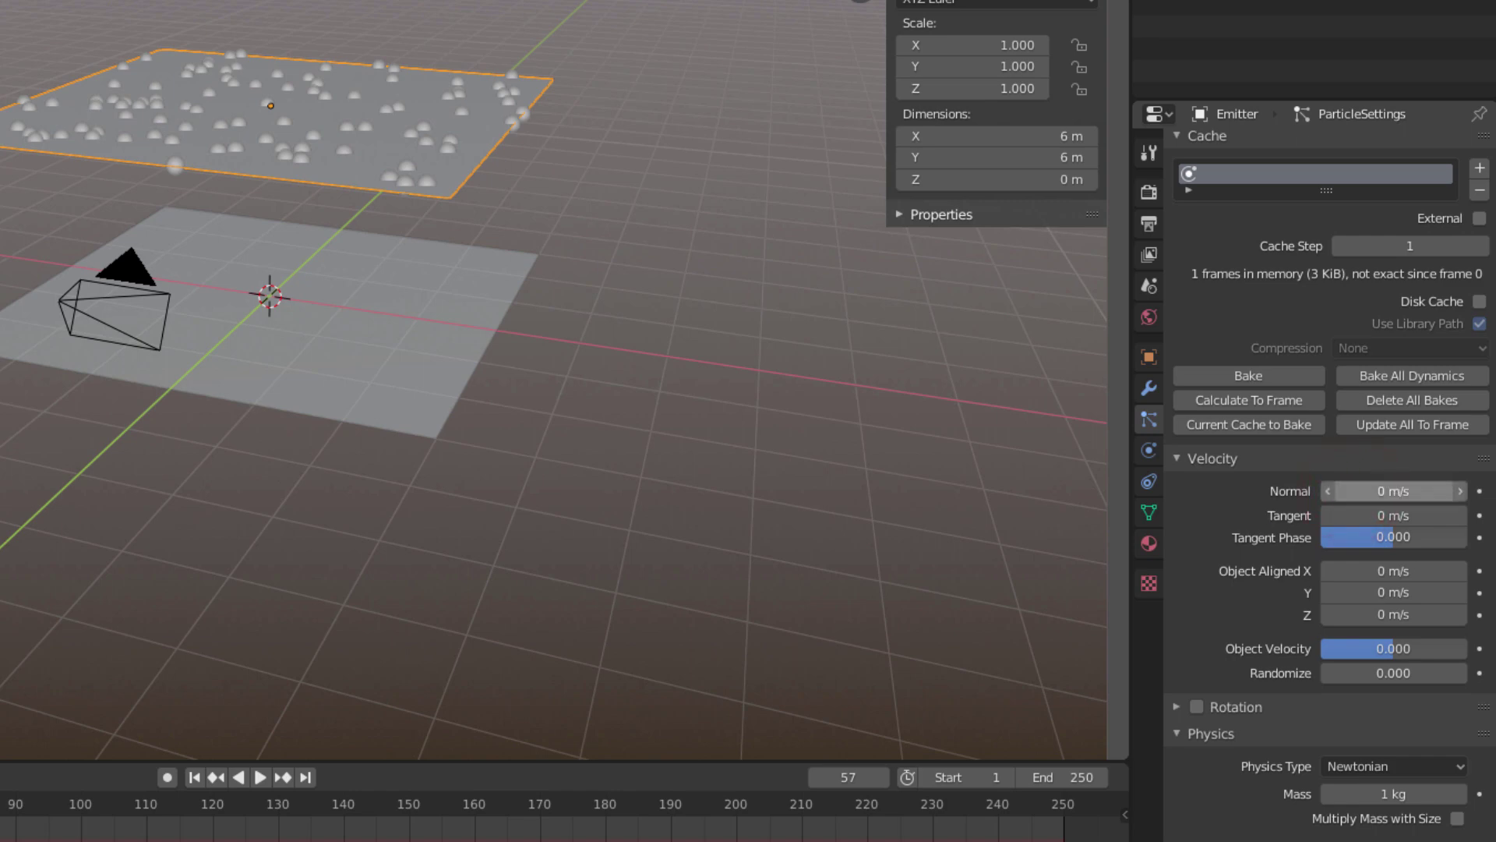
# - Render the particles as Object instances of the Droplet at scale 0.050
pyautogui.scroll(-8, 1255, 541)
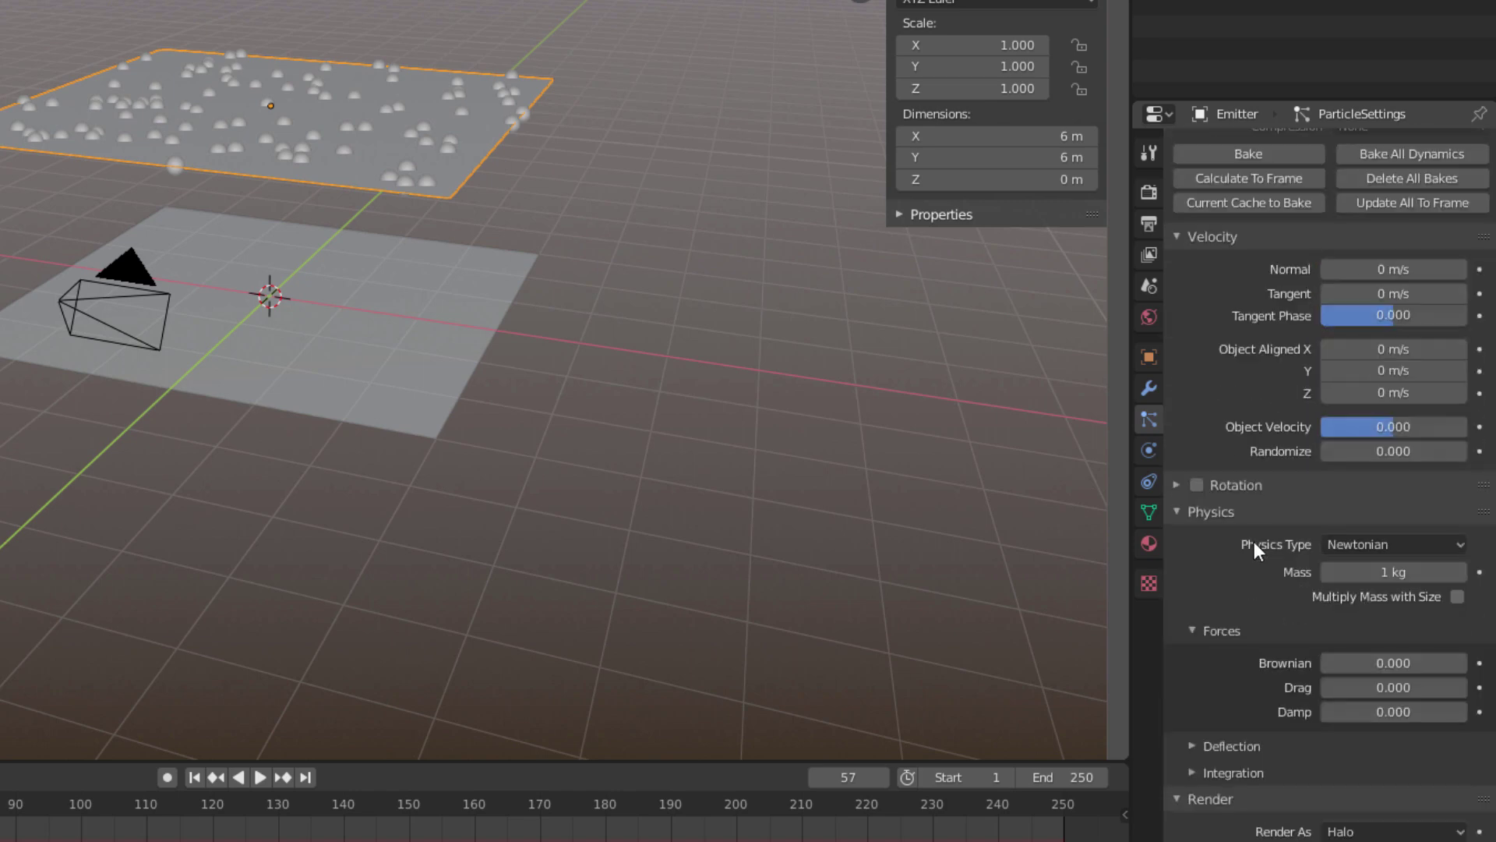
pyautogui.scroll(-8, 1255, 541)
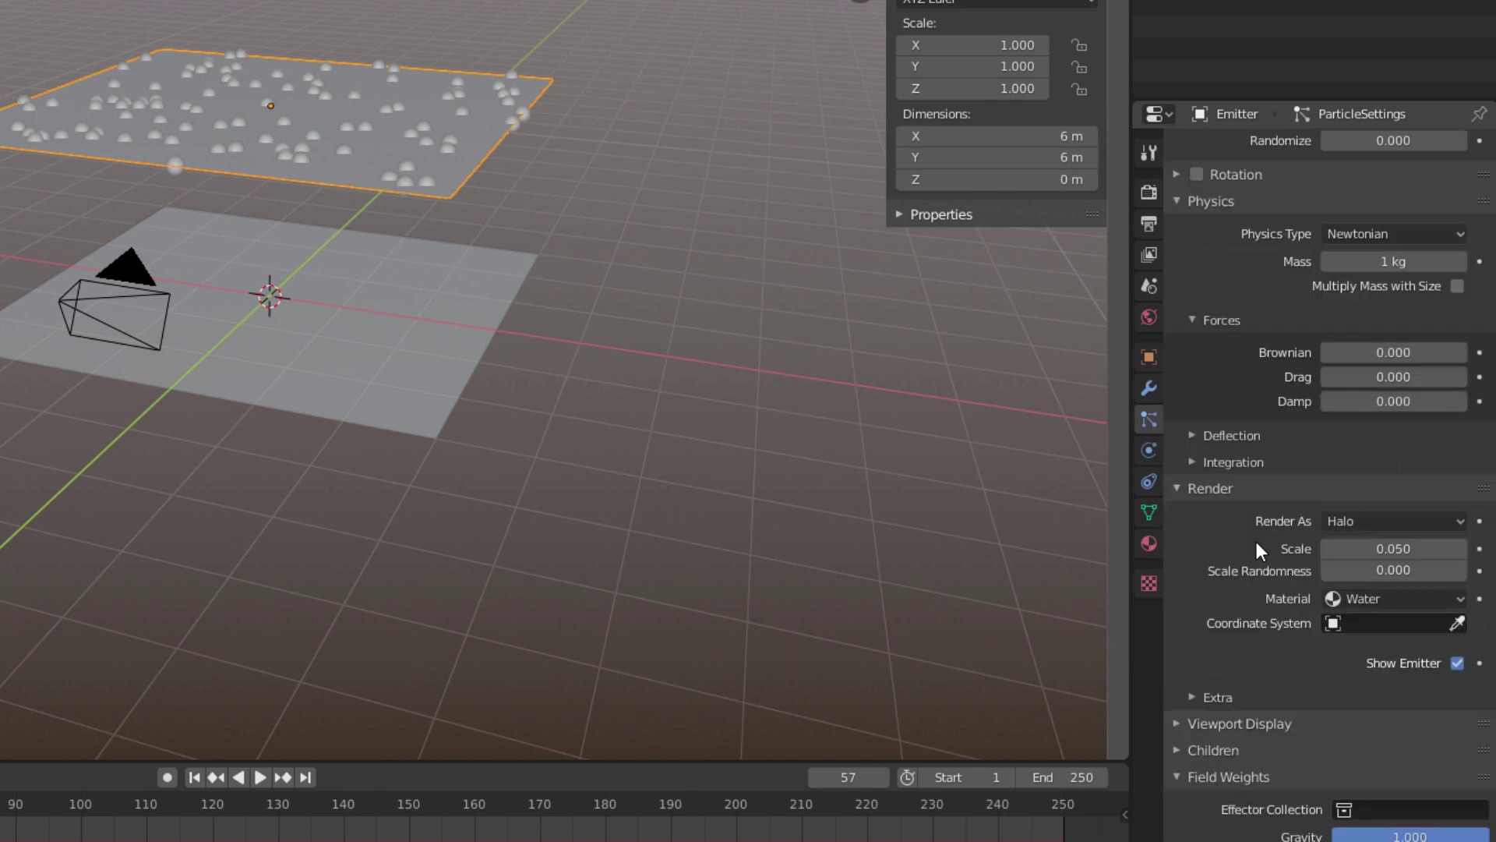
pyautogui.click(1379, 522)
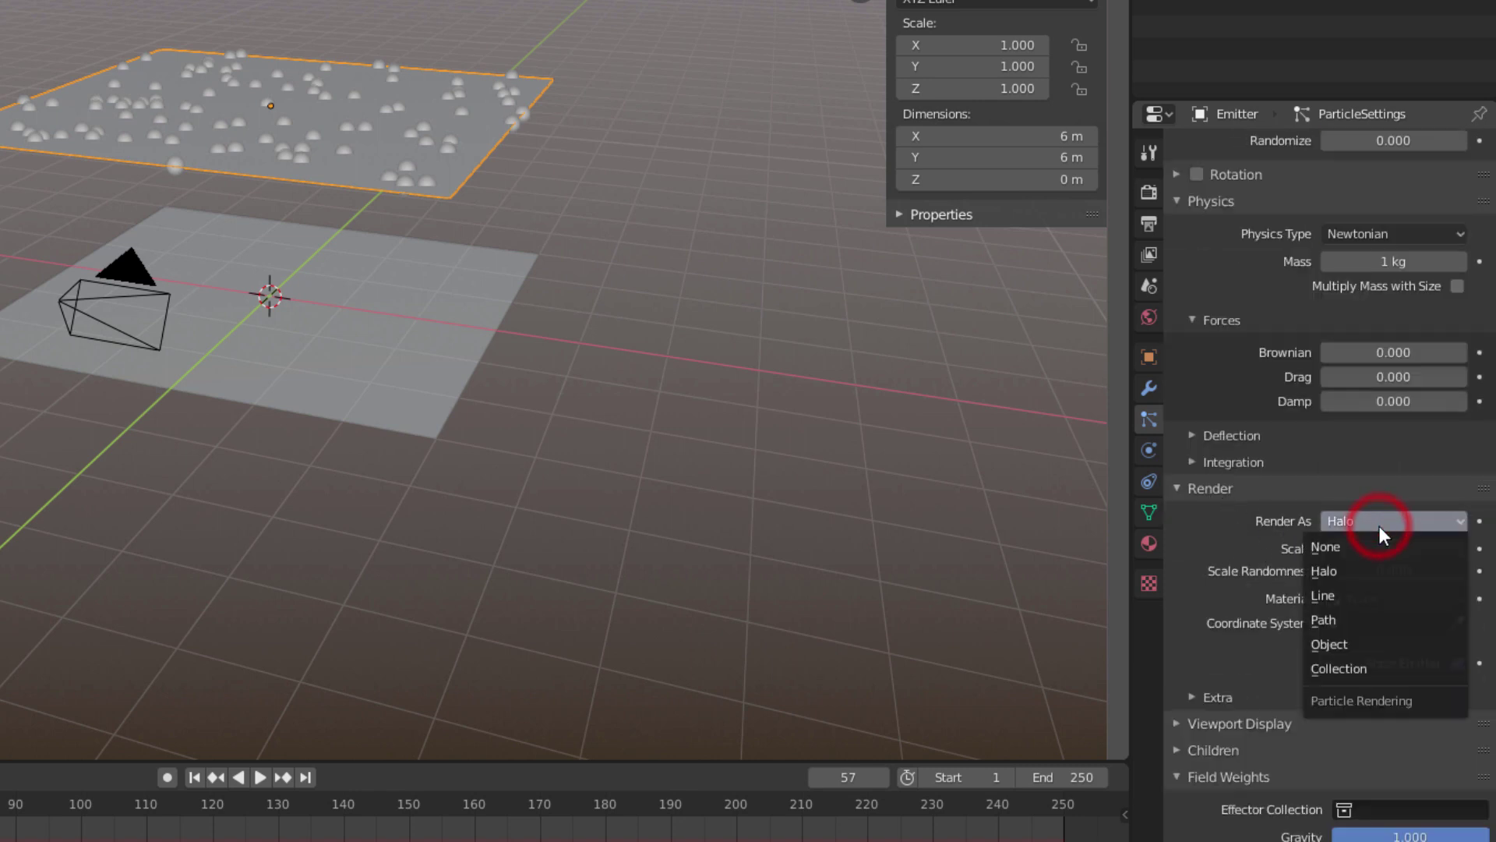
pyautogui.click(1378, 644)
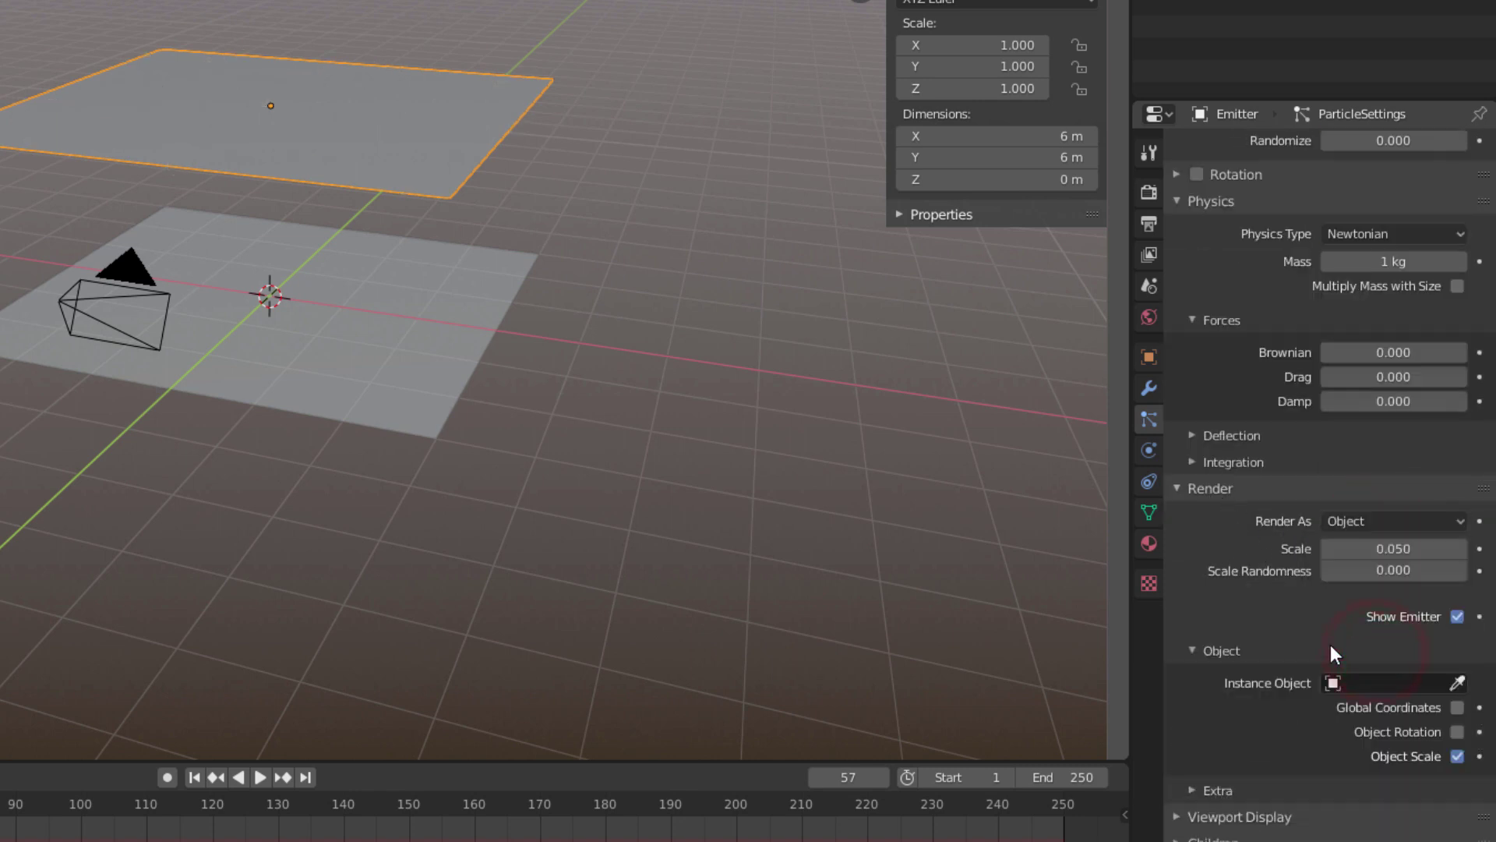
pyautogui.scroll(-4, 1294, 593)
pyautogui.click(1365, 549)
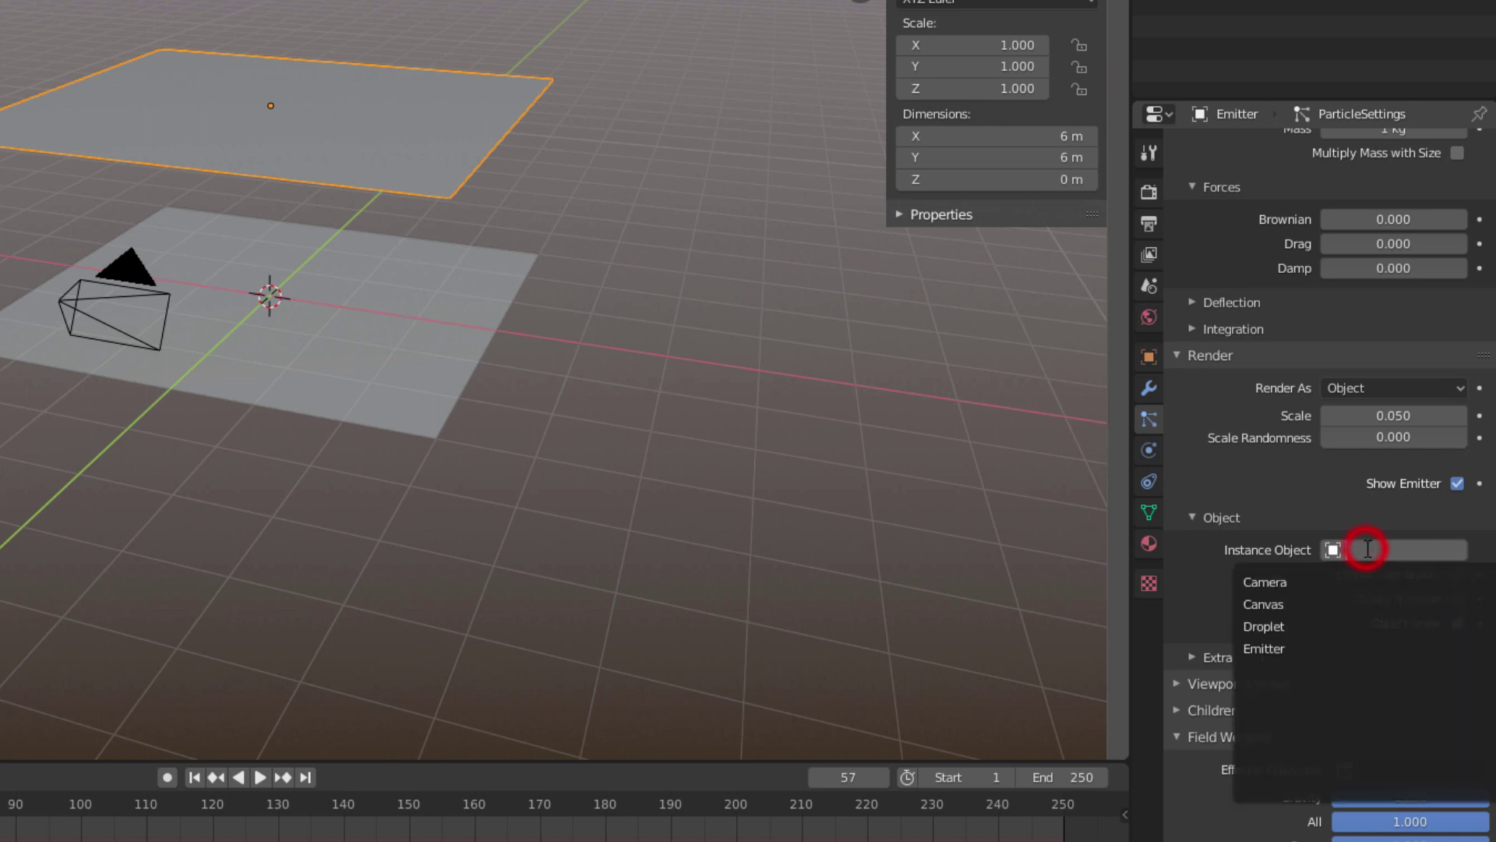
pyautogui.click(1302, 623)
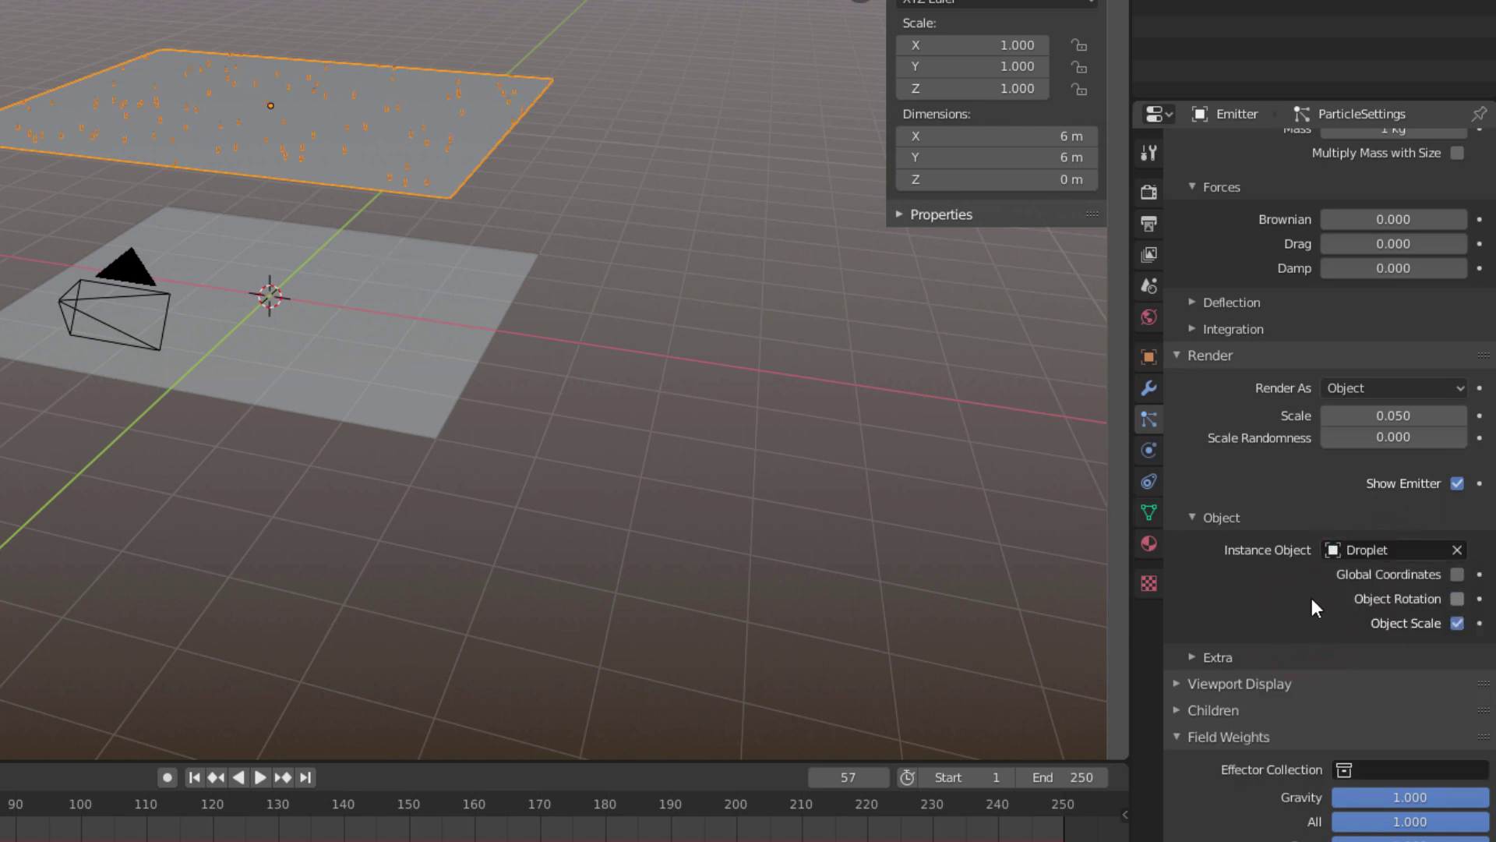
pyautogui.scroll(-4, 1312, 608)
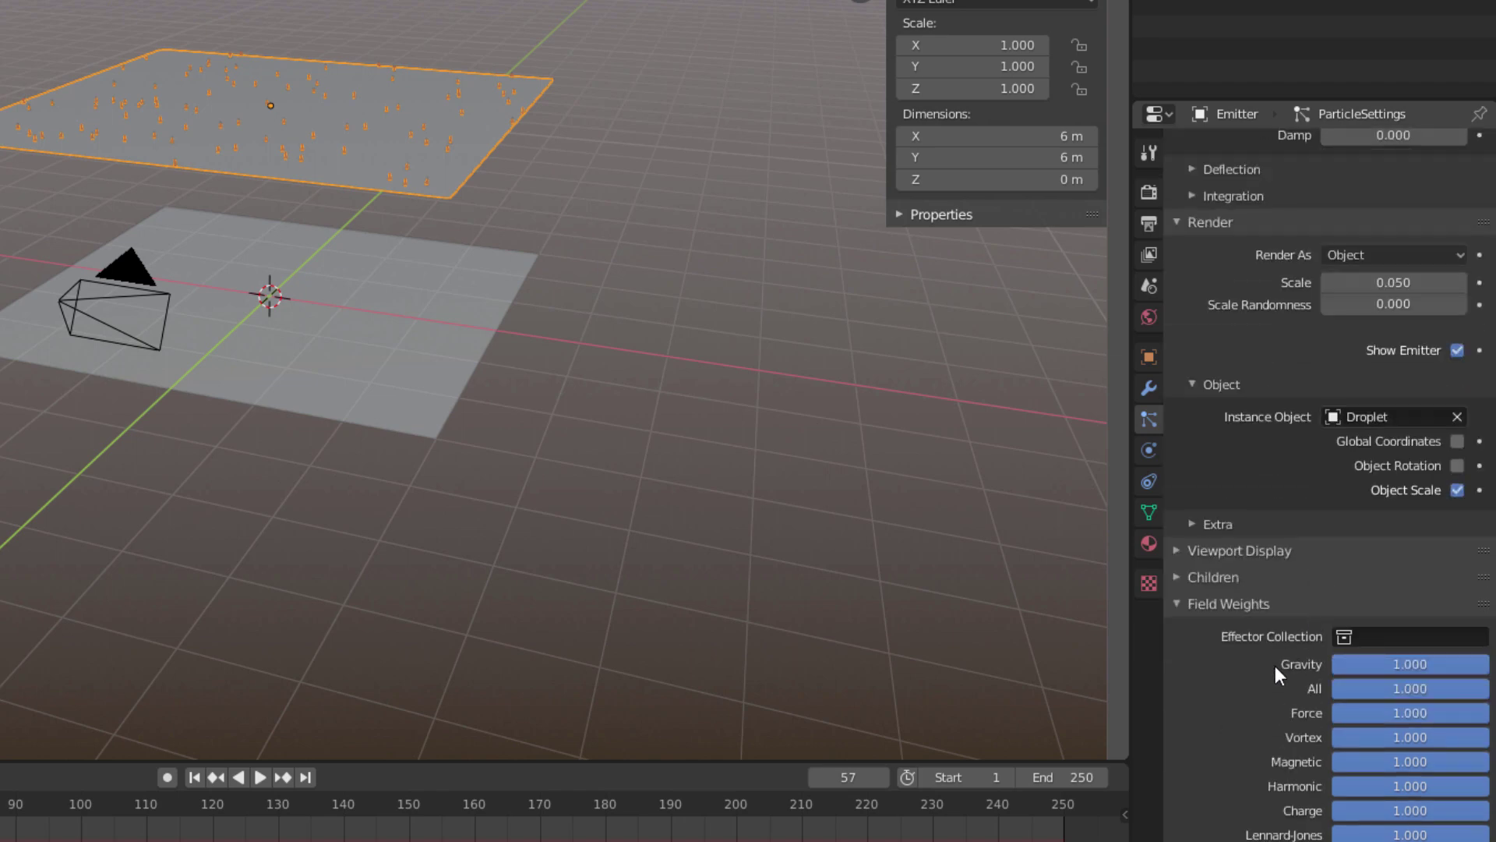
pyautogui.scroll(13, 1258, 619)
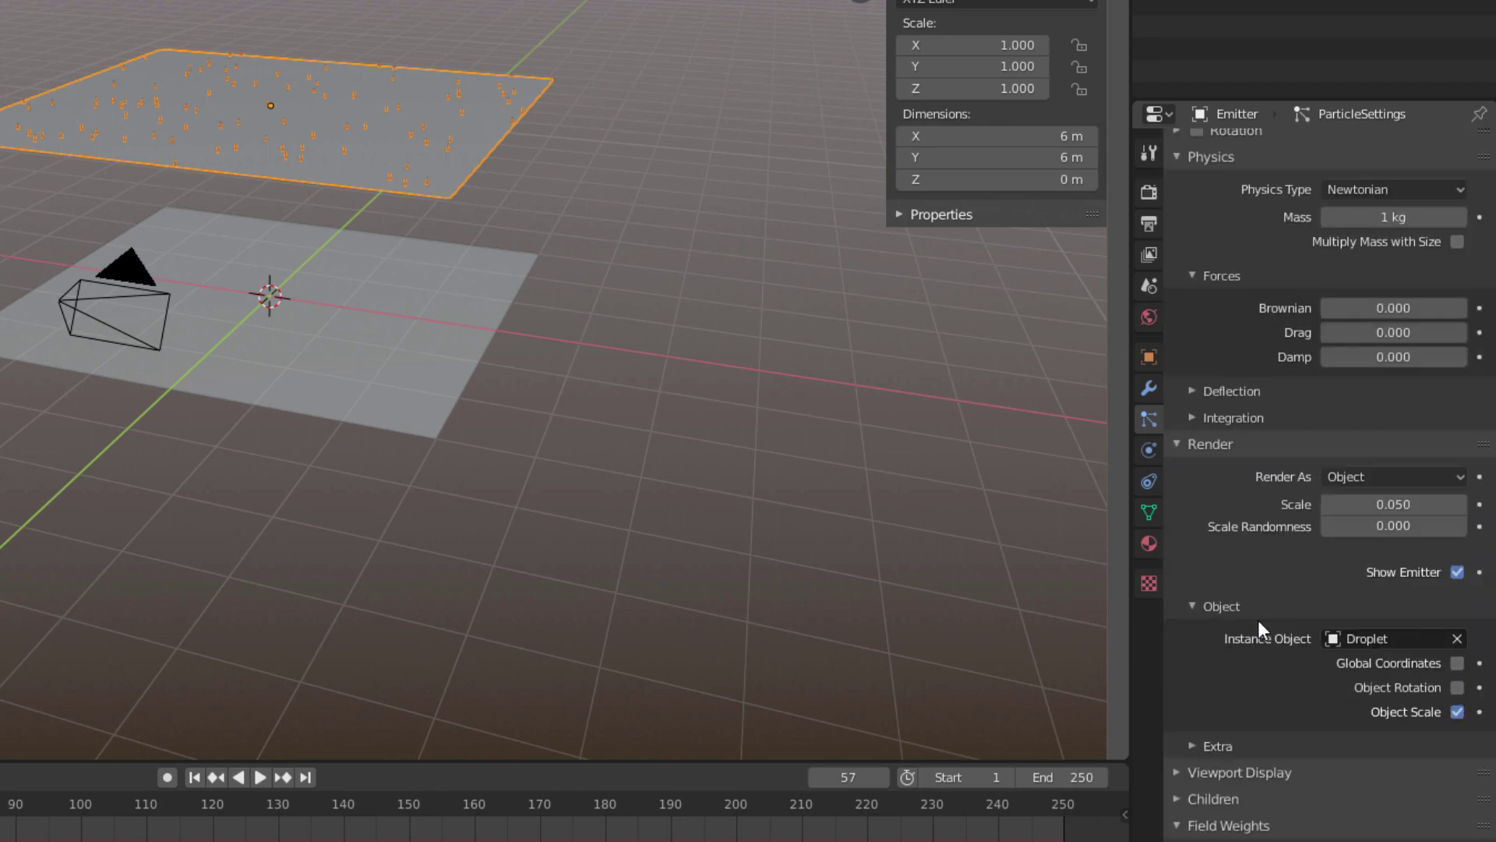
pyautogui.scroll(15, 1258, 620)
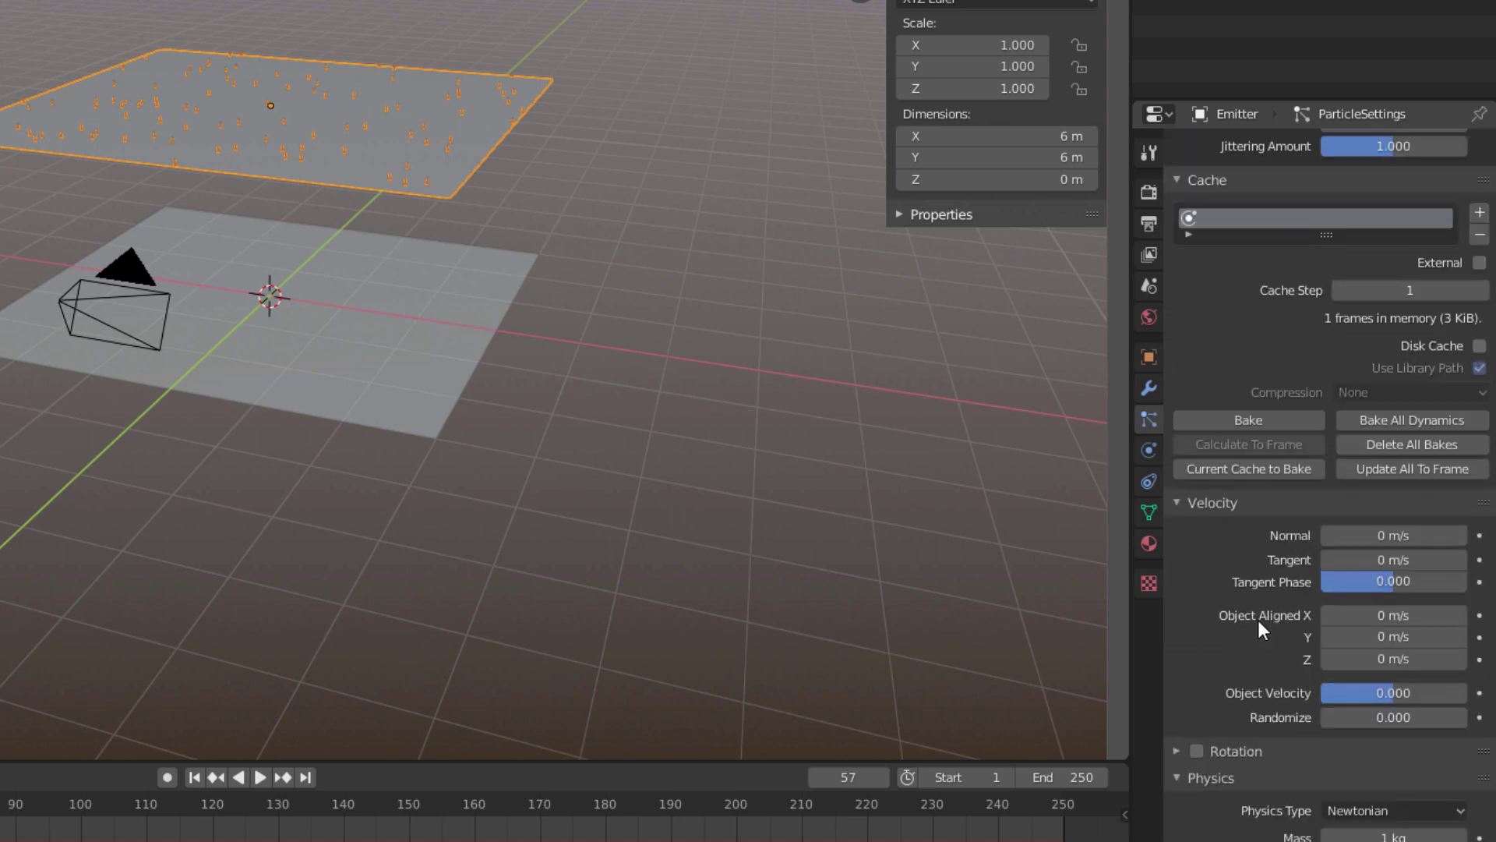
# - Rewind and play the animation from a low angle to watch the droplets fall
pyautogui.scroll(11, 1258, 622)
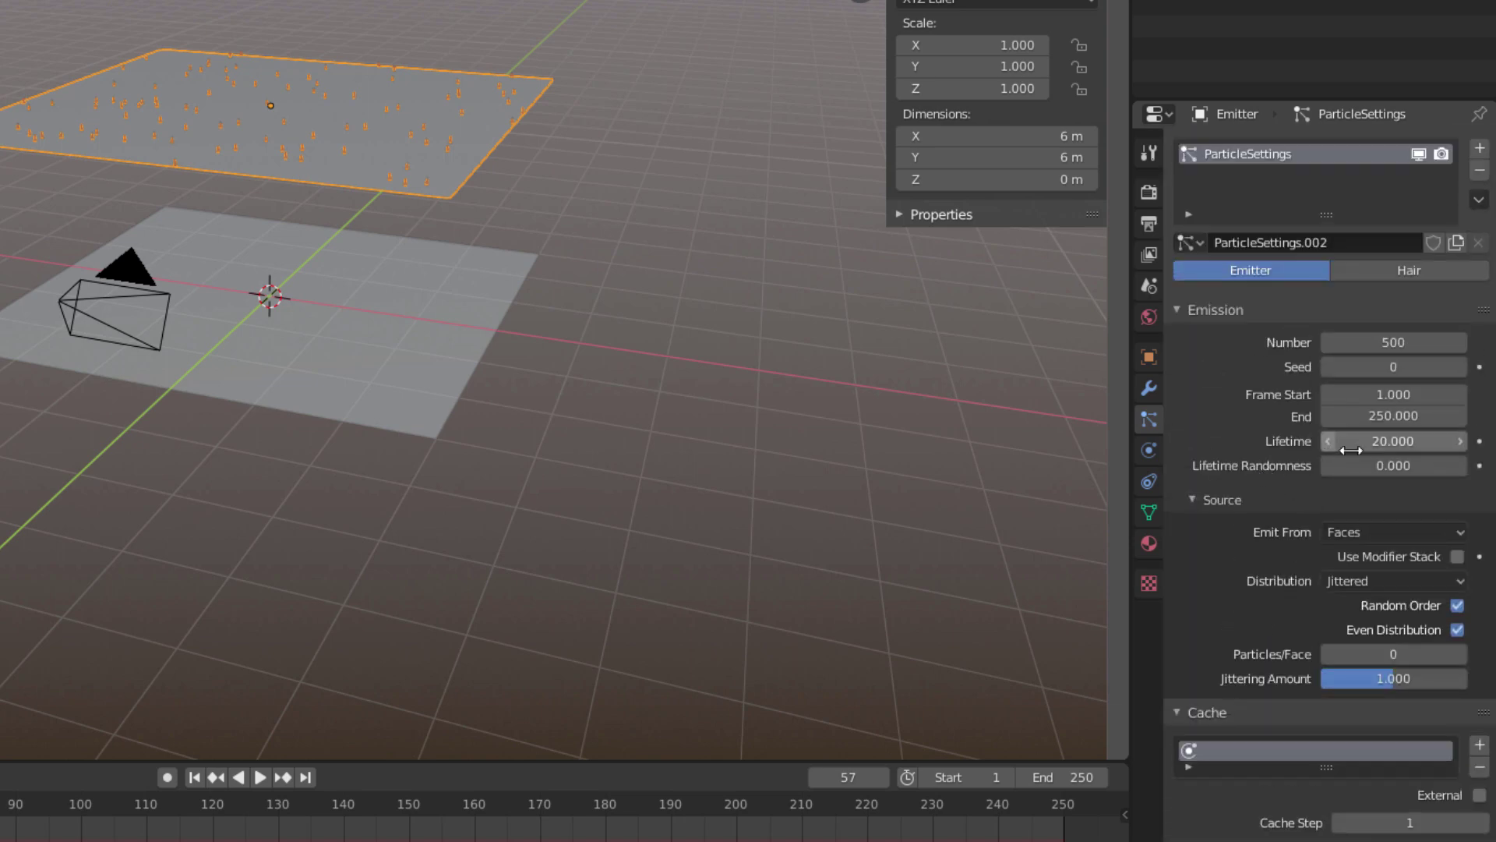
pyautogui.moveTo(612, 583); pyautogui.dragTo(642, 541, button='middle')
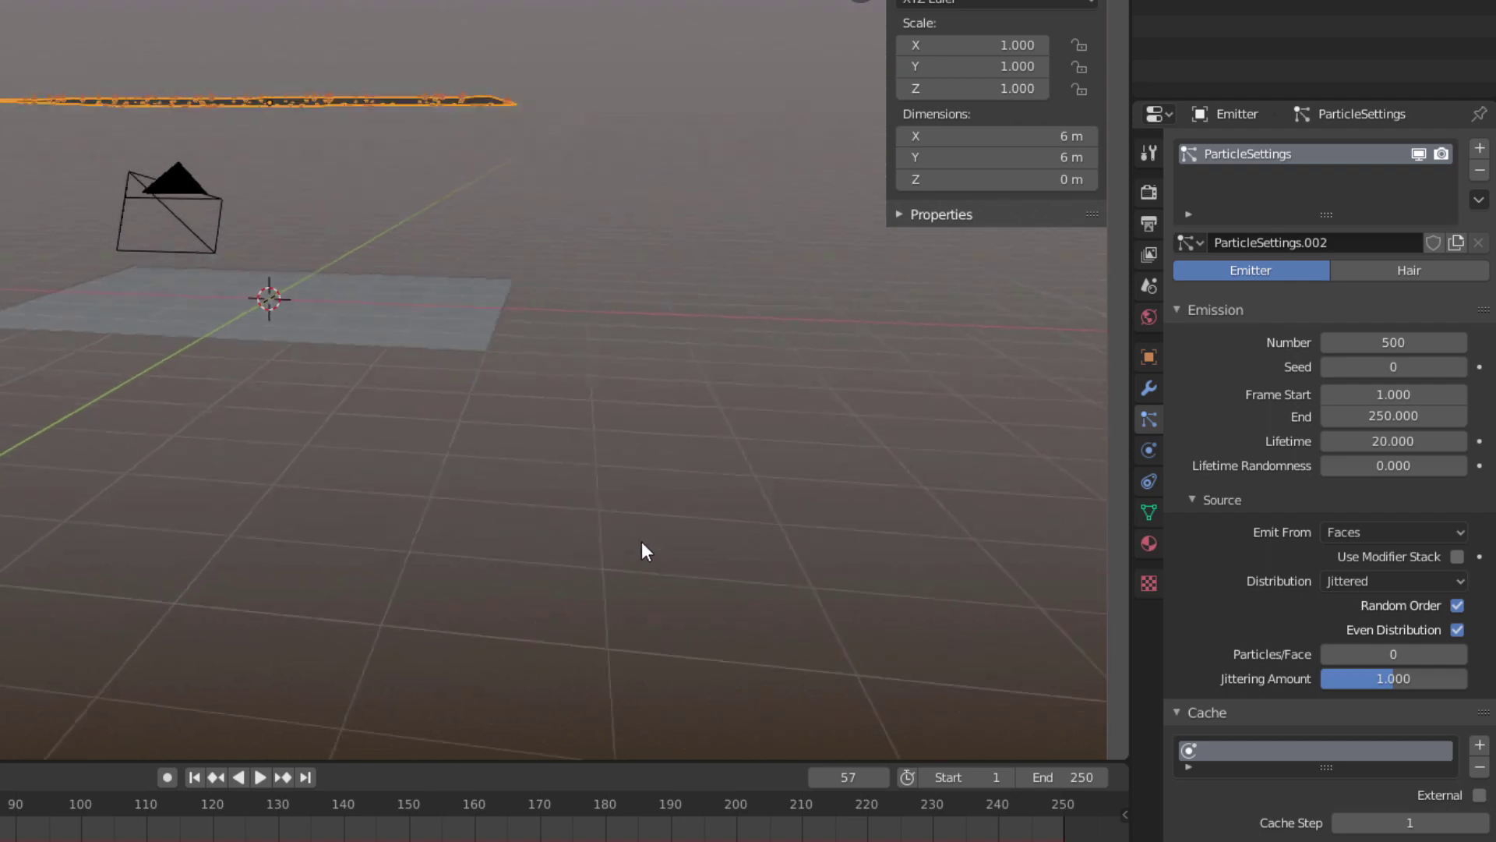
pyautogui.click(199, 774)
pyautogui.click(256, 774)
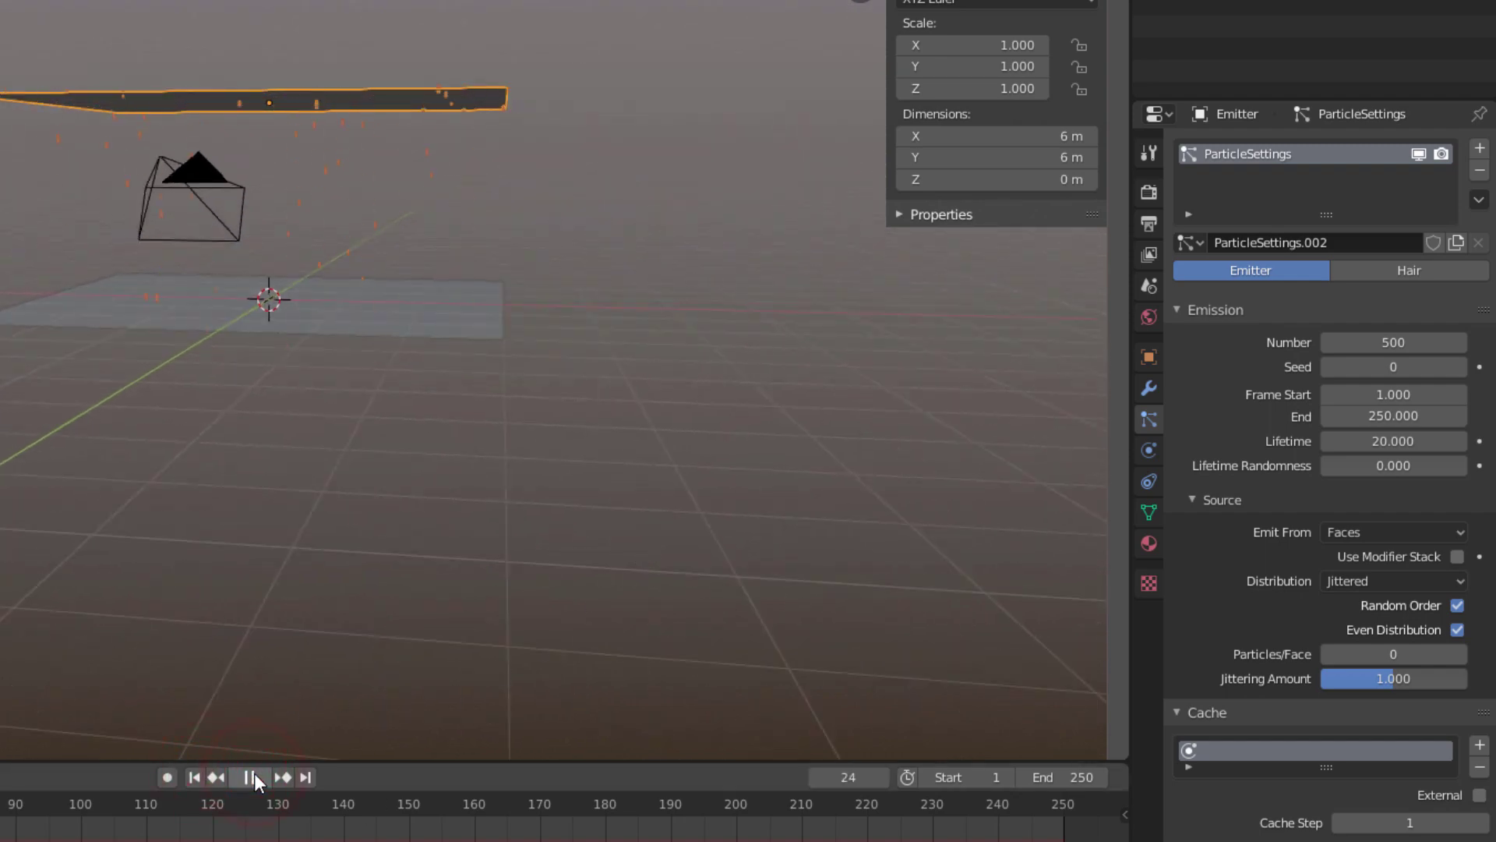
pyautogui.moveTo(283, 624); pyautogui.dragTo(196, 377, button='middle')
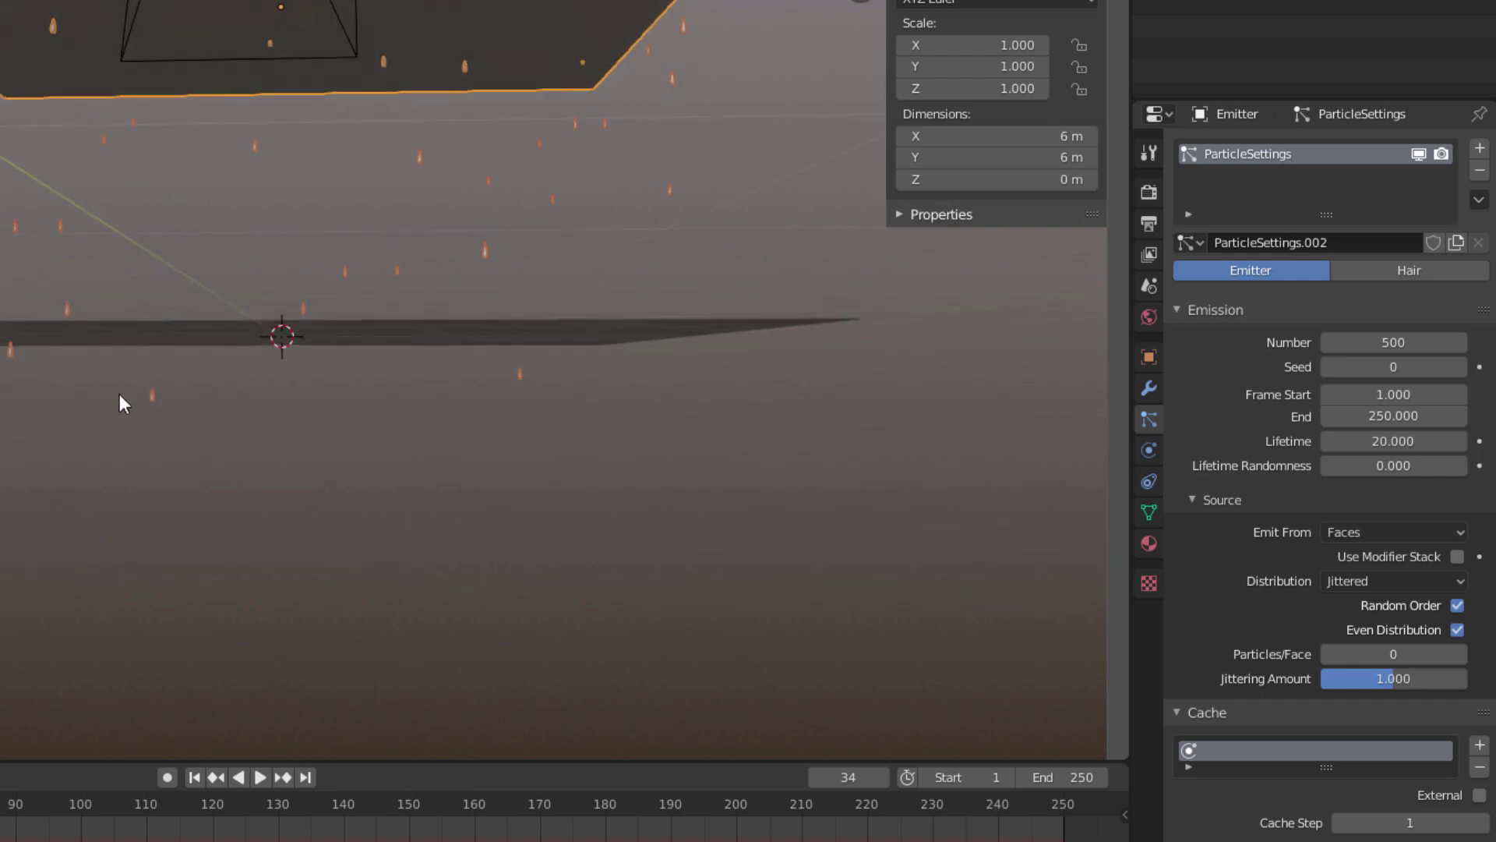
pyautogui.click(261, 777)
pyautogui.click(262, 777)
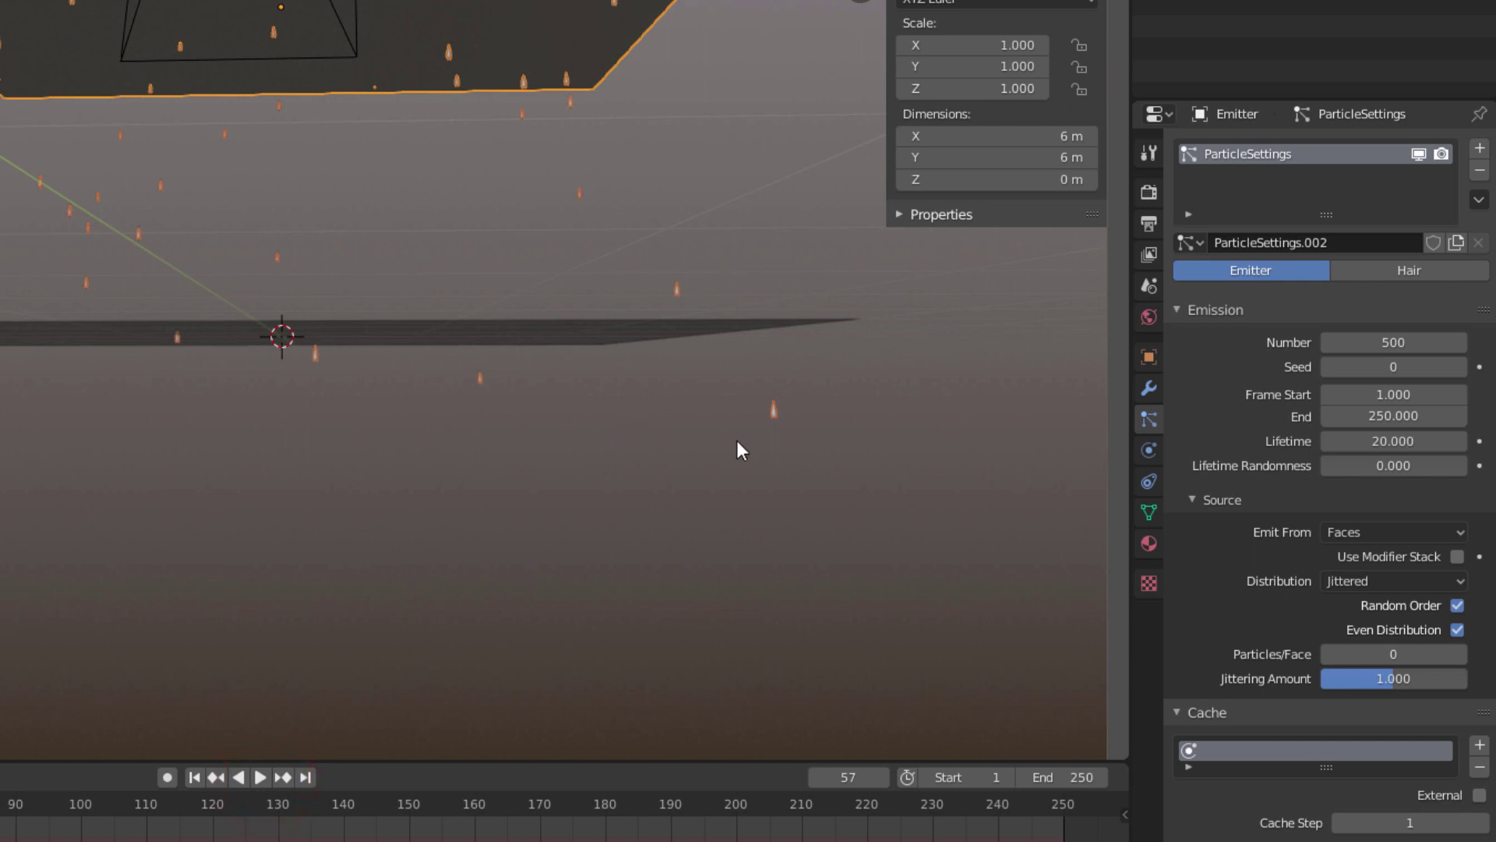
# - Set the particle Lifetime to 19 and replay the animation to frame 43 to check the drops
pyautogui.click(1371, 441)
pyautogui.write('19')
pyautogui.press('Return')
pyautogui.click(195, 779)
pyautogui.click(262, 779)
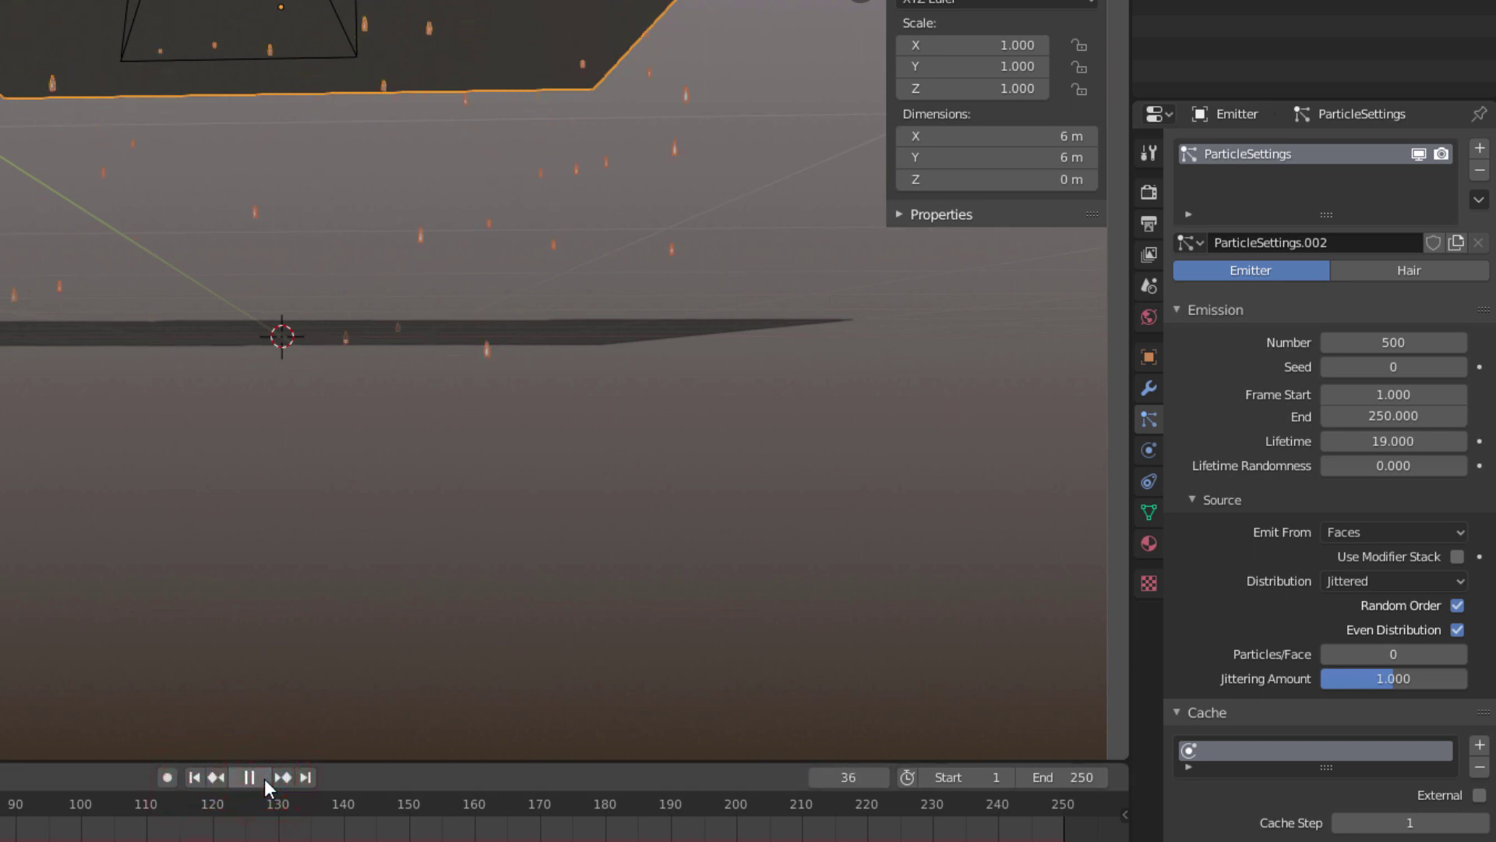
pyautogui.click(264, 778)
pyautogui.moveTo(555, 349); pyautogui.dragTo(624, 353, button='middle')
pyautogui.moveTo(305, 392); pyautogui.dragTo(286, 452, button='middle')
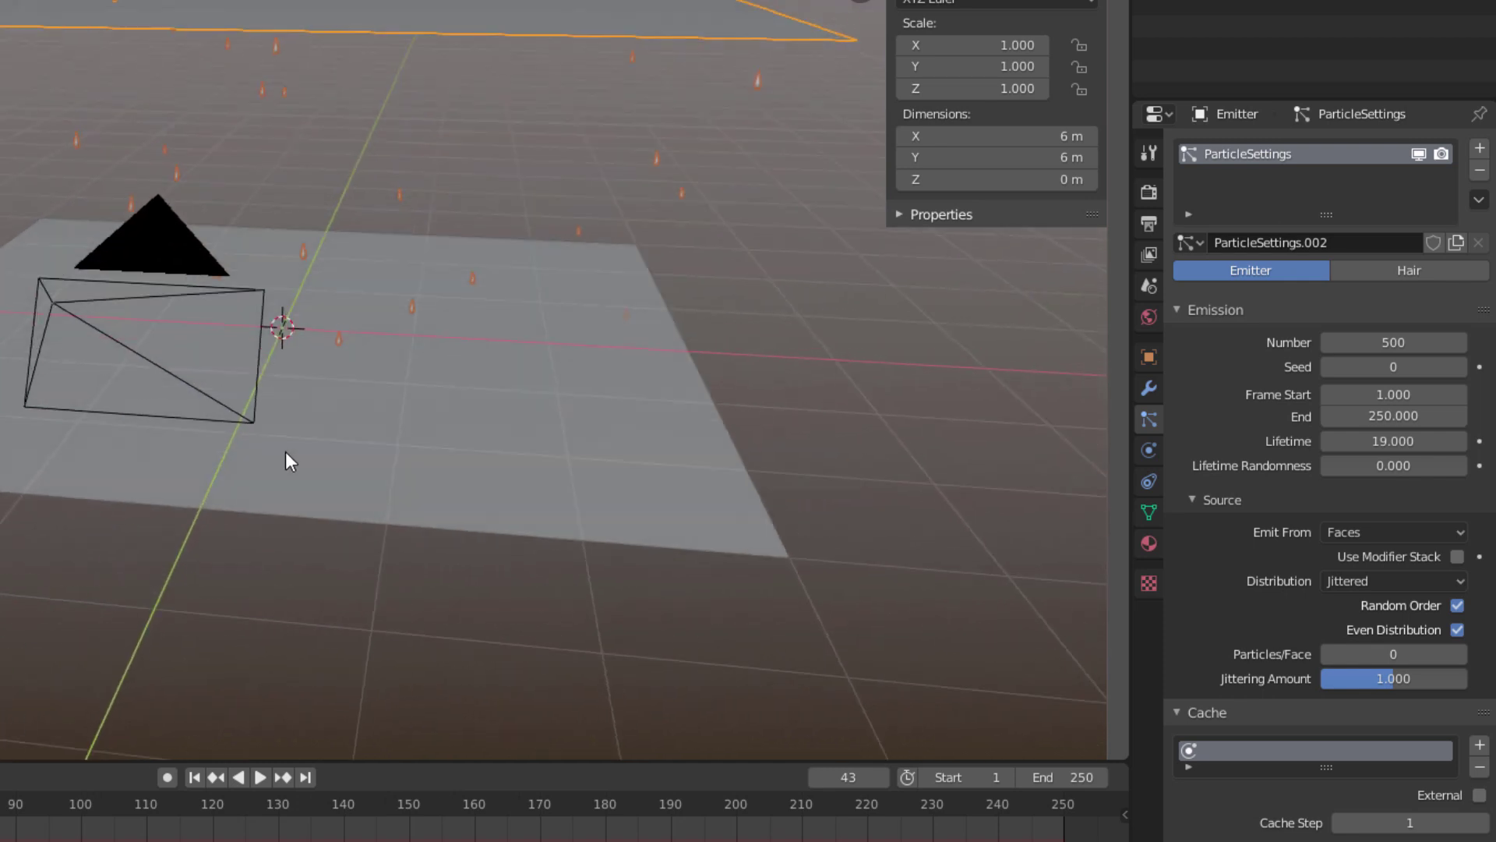
# - Select the 6 m by 6 m Canvas plane below the falling droplets
pyautogui.click(423, 507)
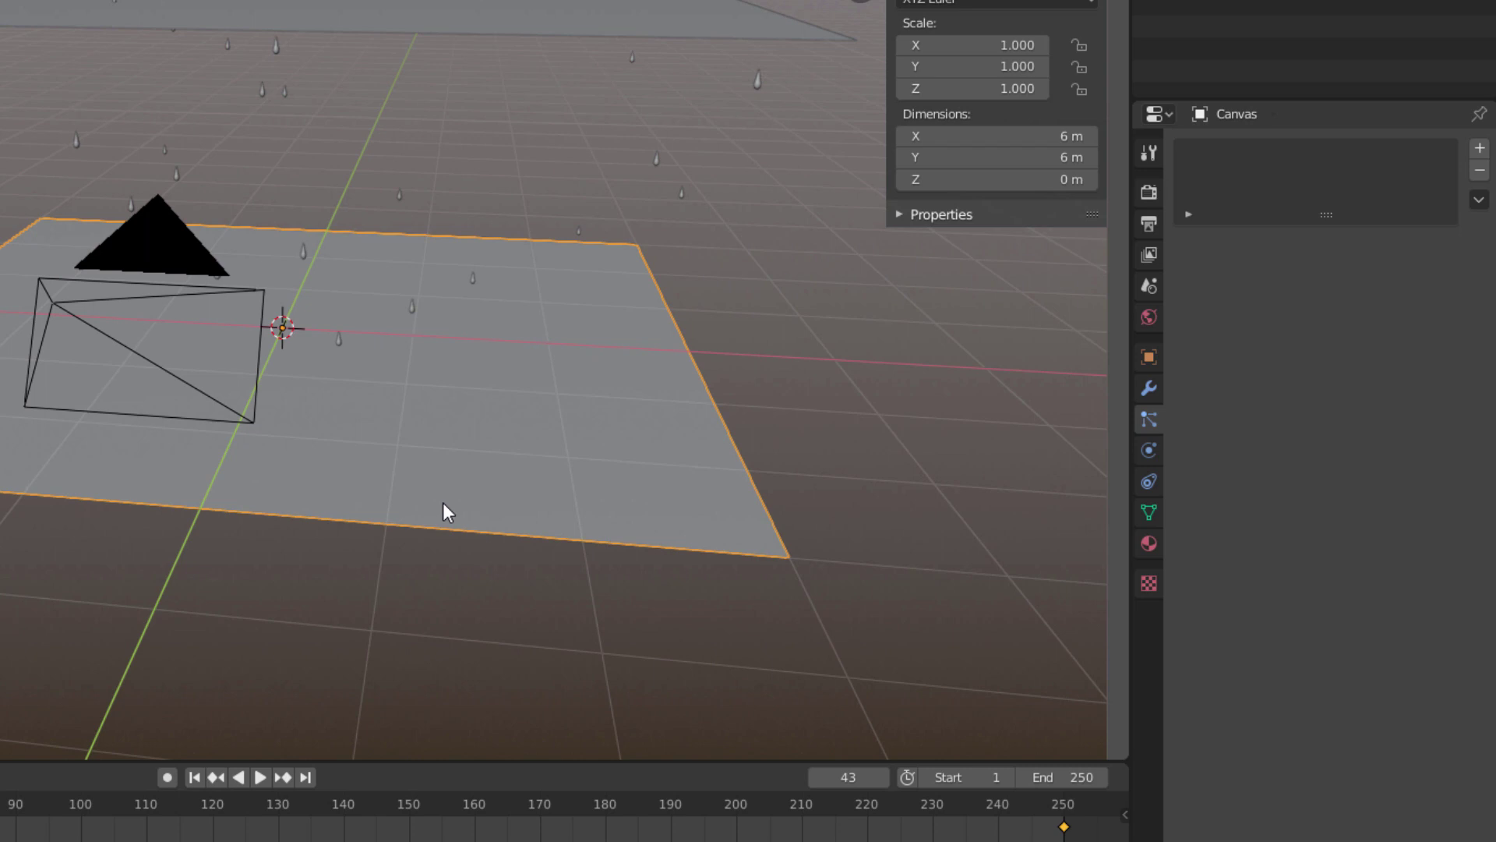
# - Subdivide the Canvas plane in Edit Mode with 100 cuts, then return to Object Mode
pyautogui.press('Tab')
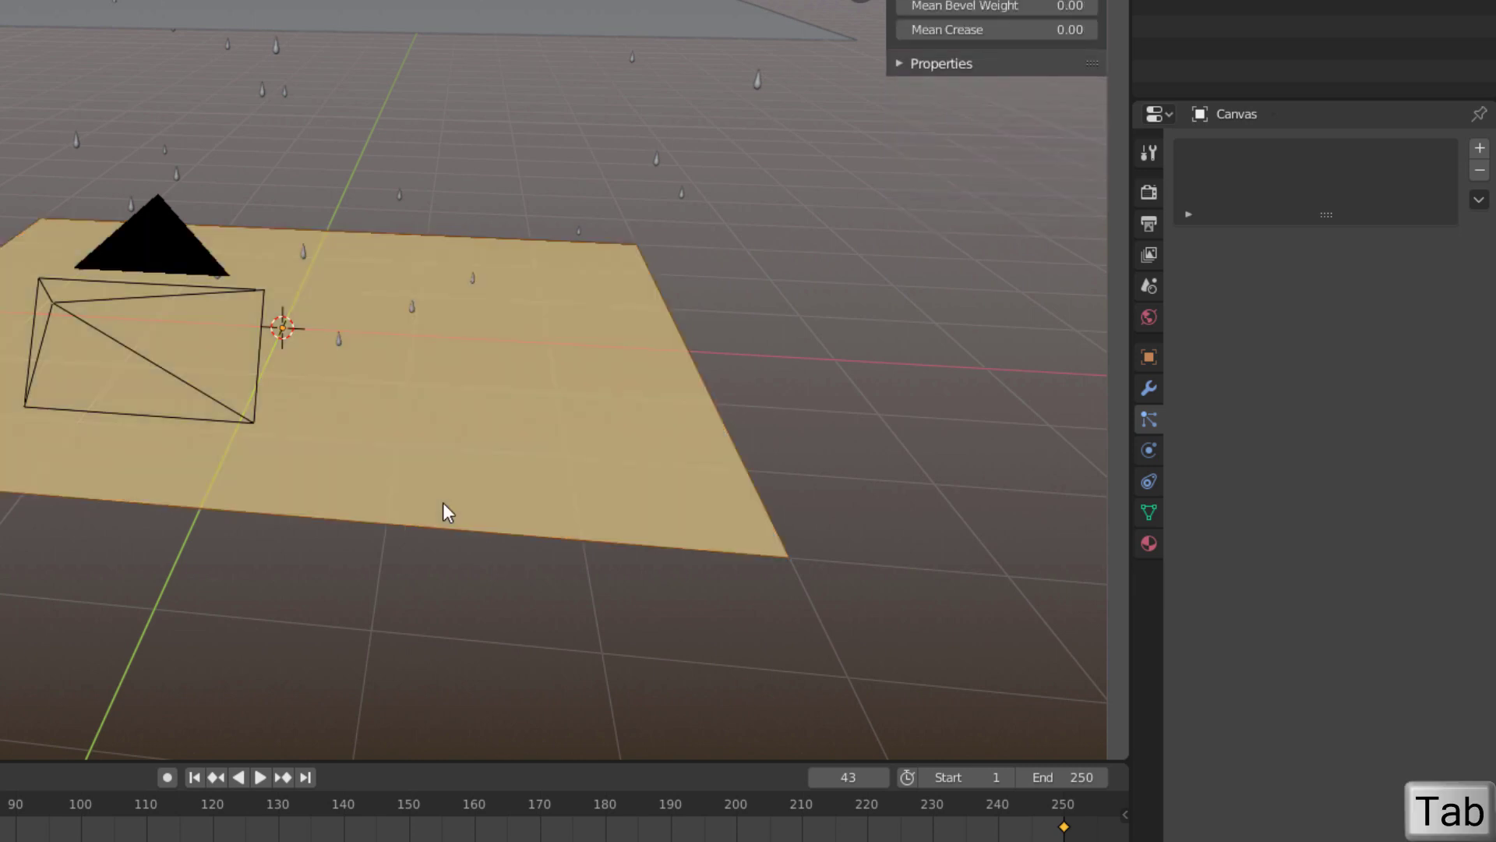
pyautogui.moveTo(428, 514); pyautogui.dragTo(437, 522, button='middle')
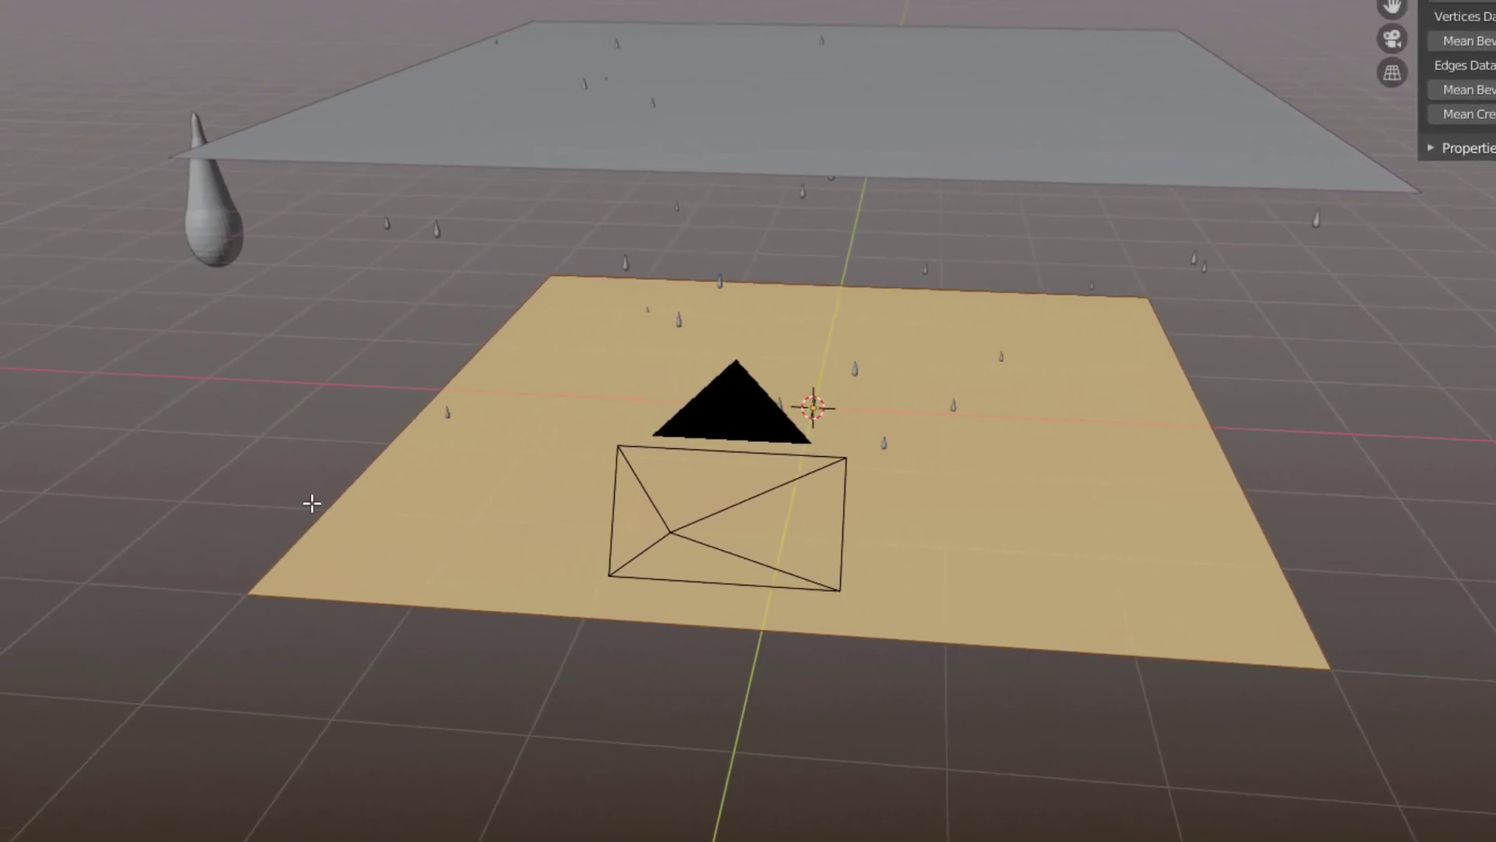
pyautogui.rightClick(249, 381)
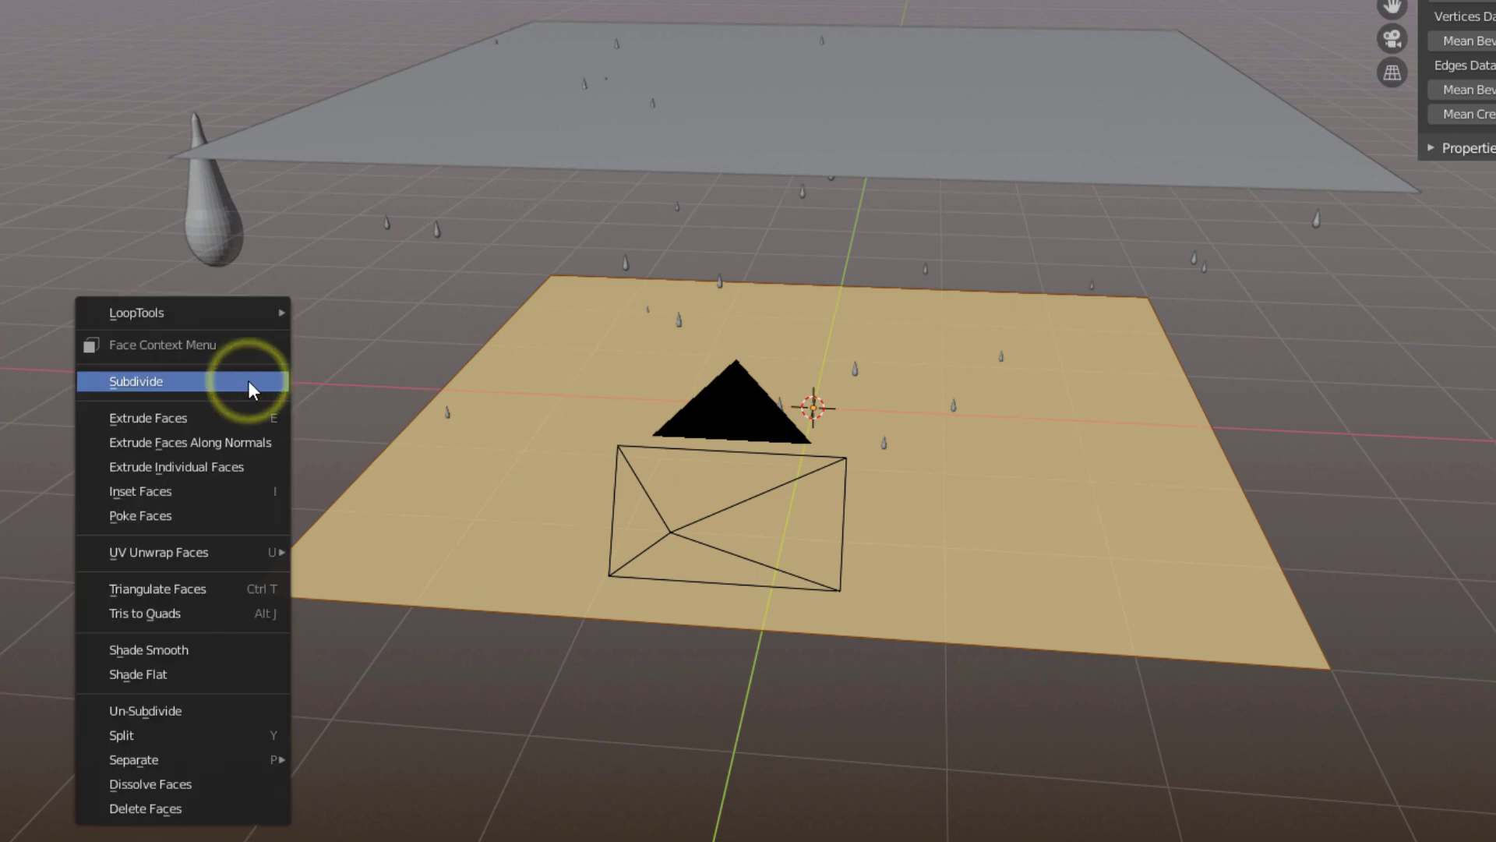
pyautogui.click(248, 380)
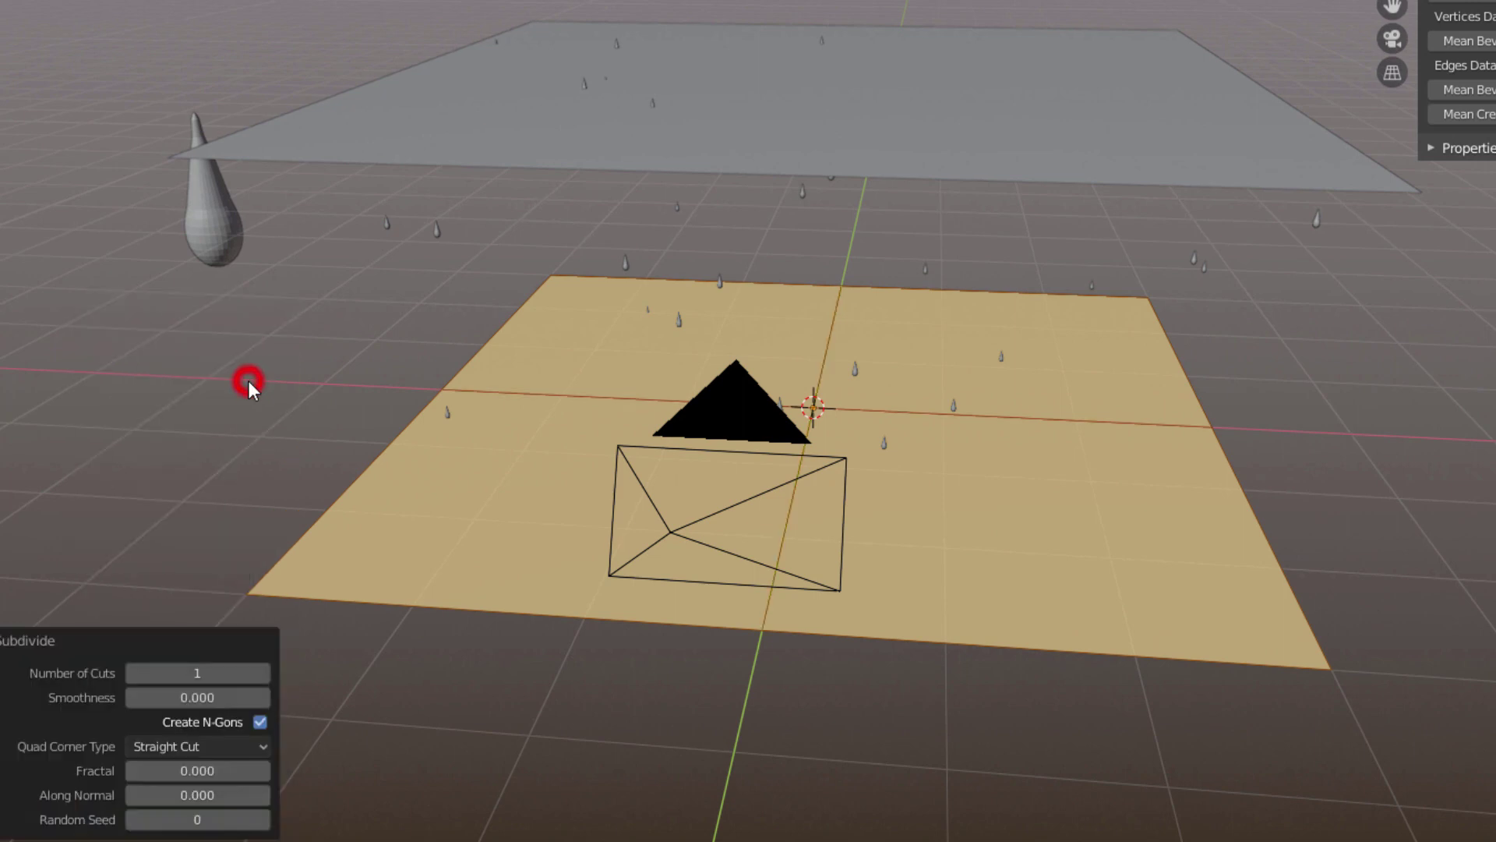
pyautogui.click(181, 670)
pyautogui.write('100')
pyautogui.press('Return')
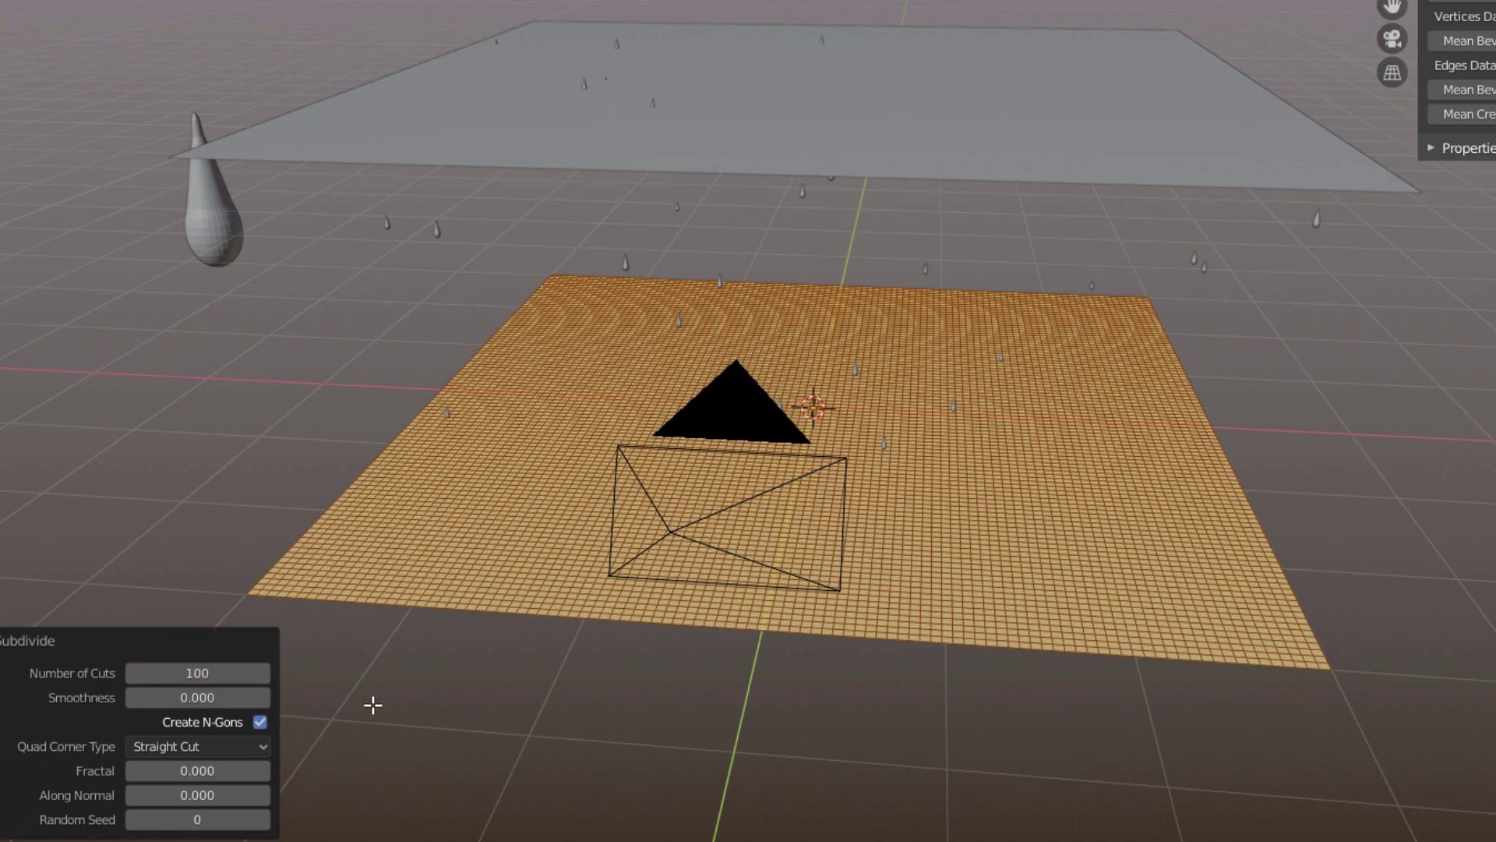
pyautogui.click(421, 723)
pyautogui.moveTo(1072, 632); pyautogui.dragTo(940, 688, button='middle')
pyautogui.scroll(-6, 941, 688)
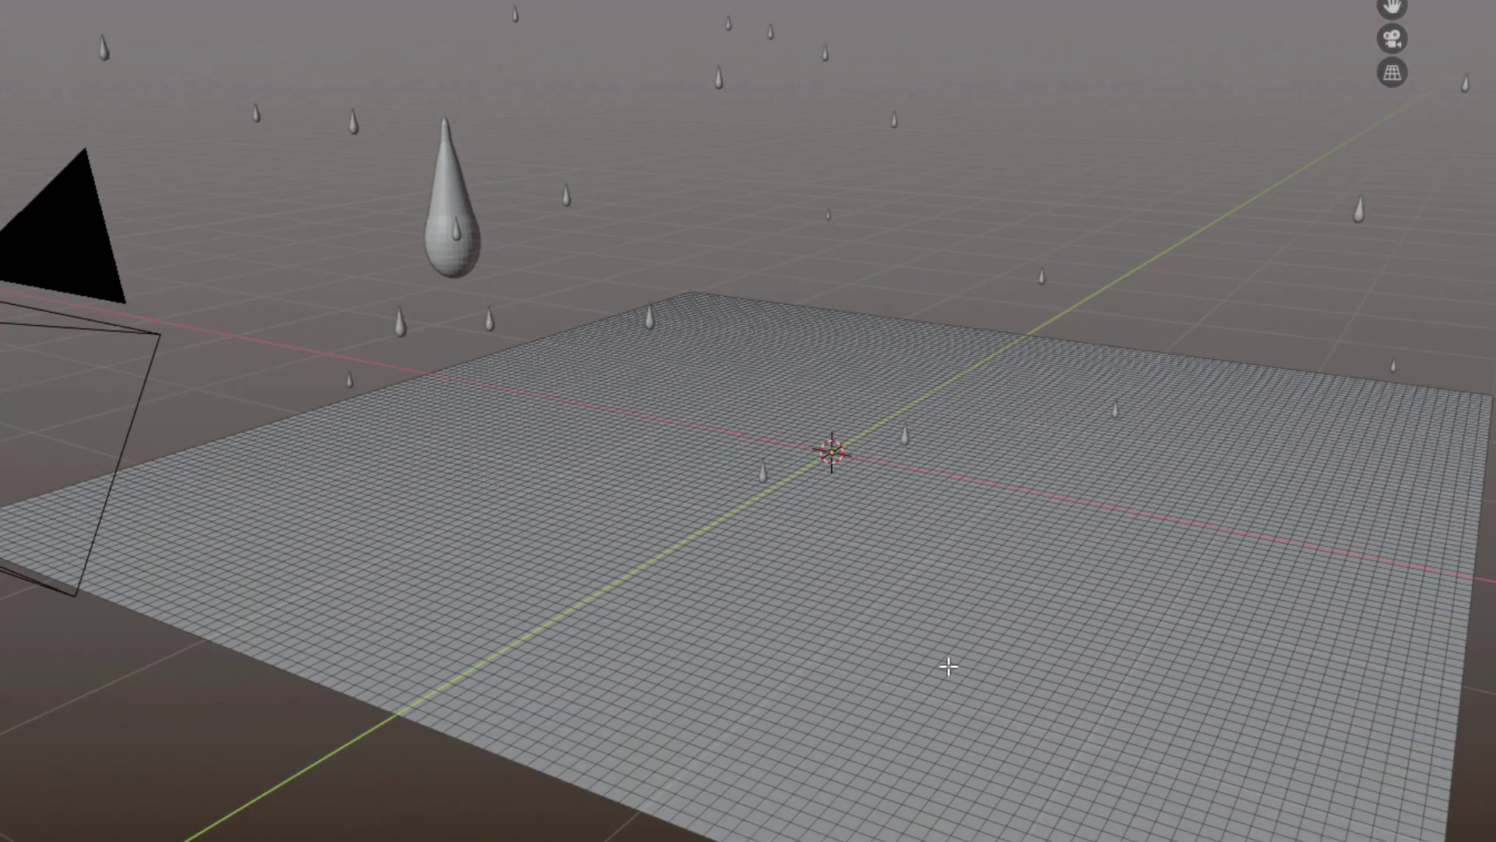
pyautogui.press('Tab')
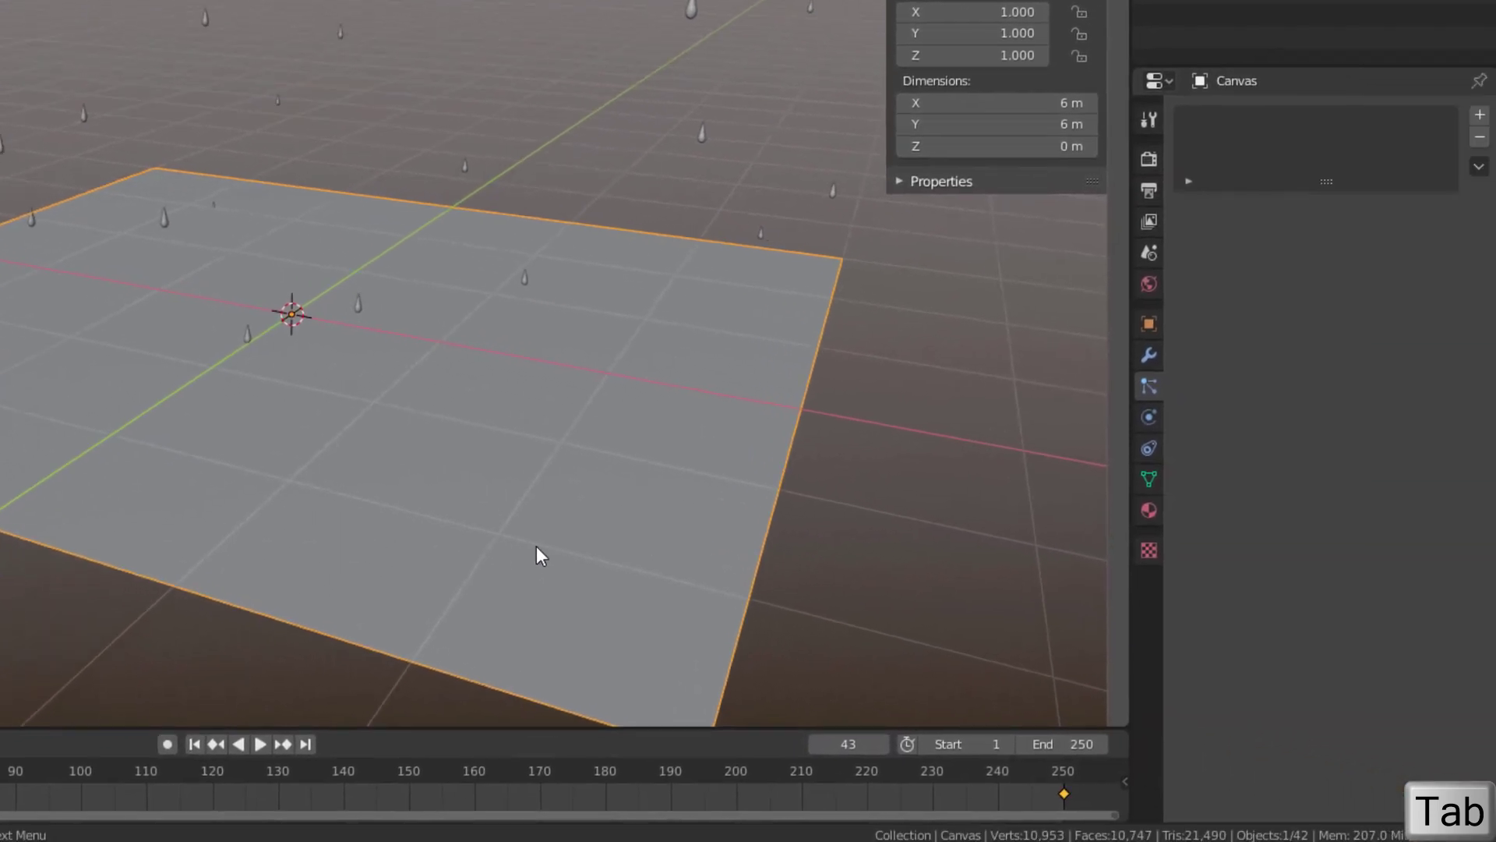
# - Add a Subdivision Surface modifier to the Canvas plane
pyautogui.click(1149, 356)
pyautogui.click(1250, 117)
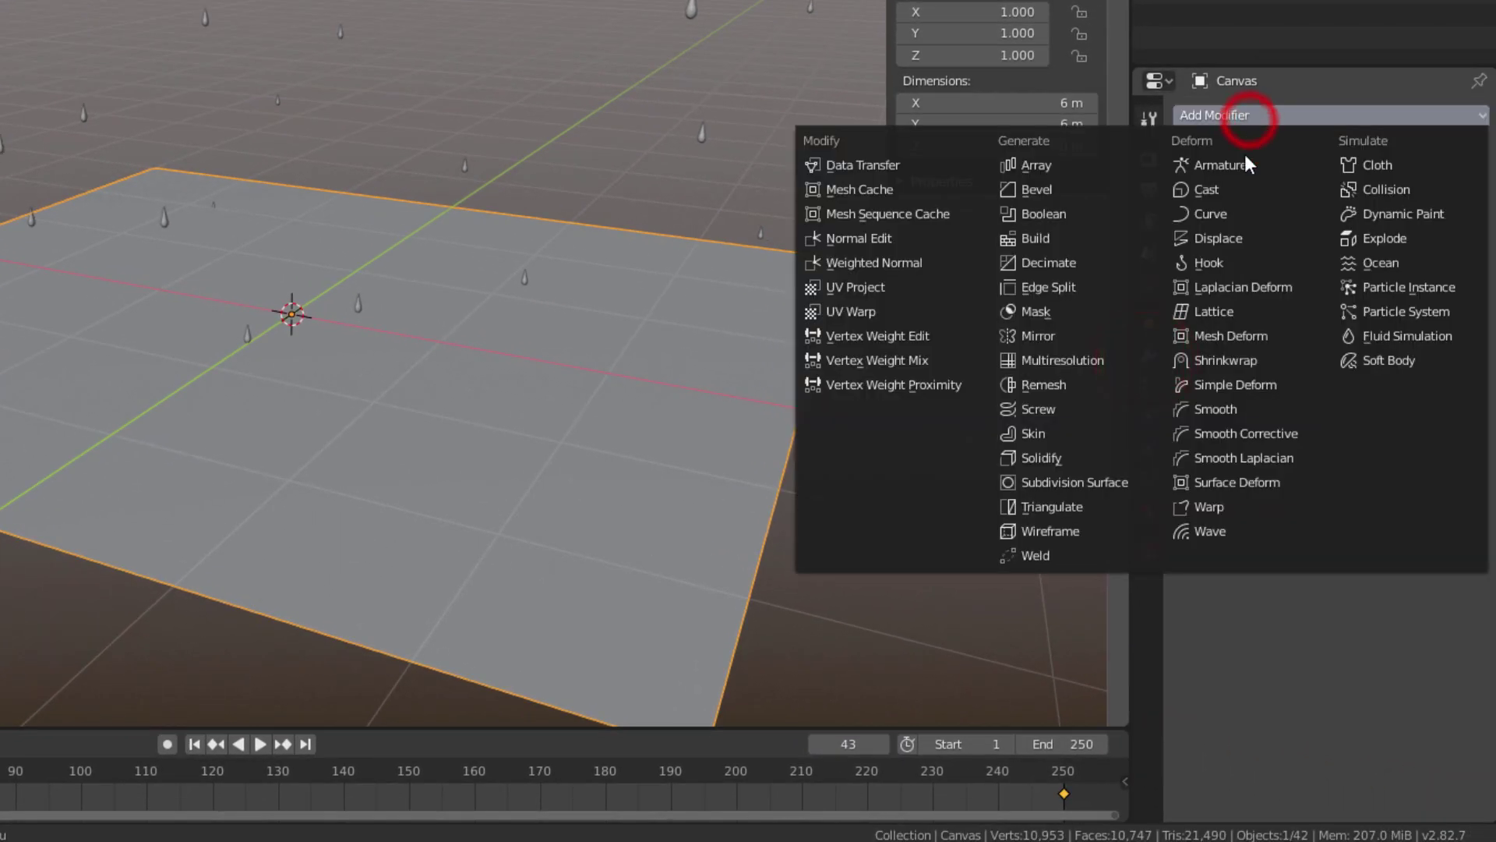
pyautogui.click(1110, 484)
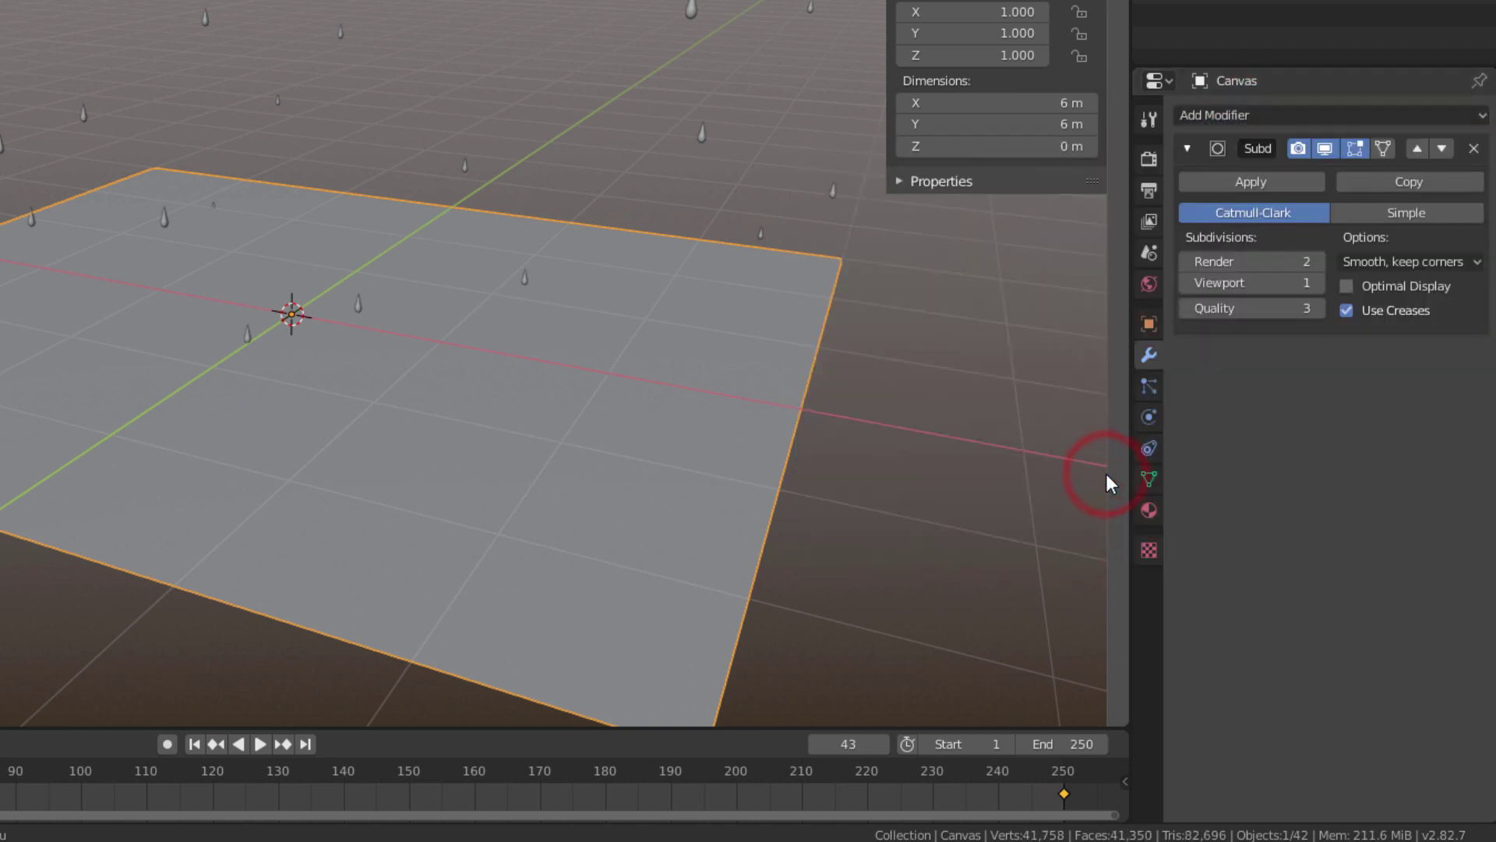
pyautogui.scroll(2, 745, 465)
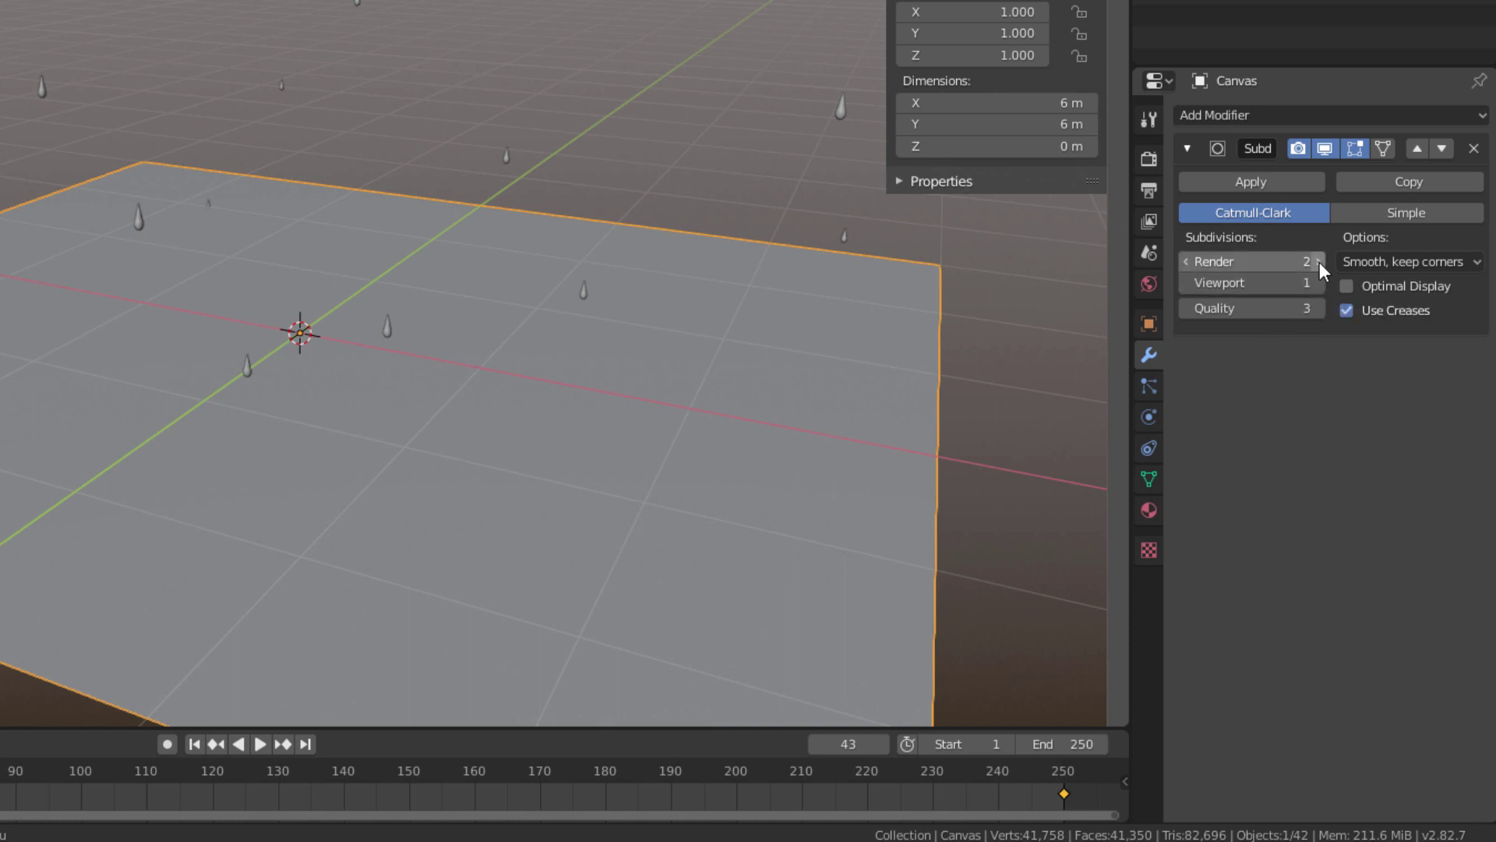
# - Set the modifier's viewport and render subdivision levels to 2
pyautogui.click(1319, 283)
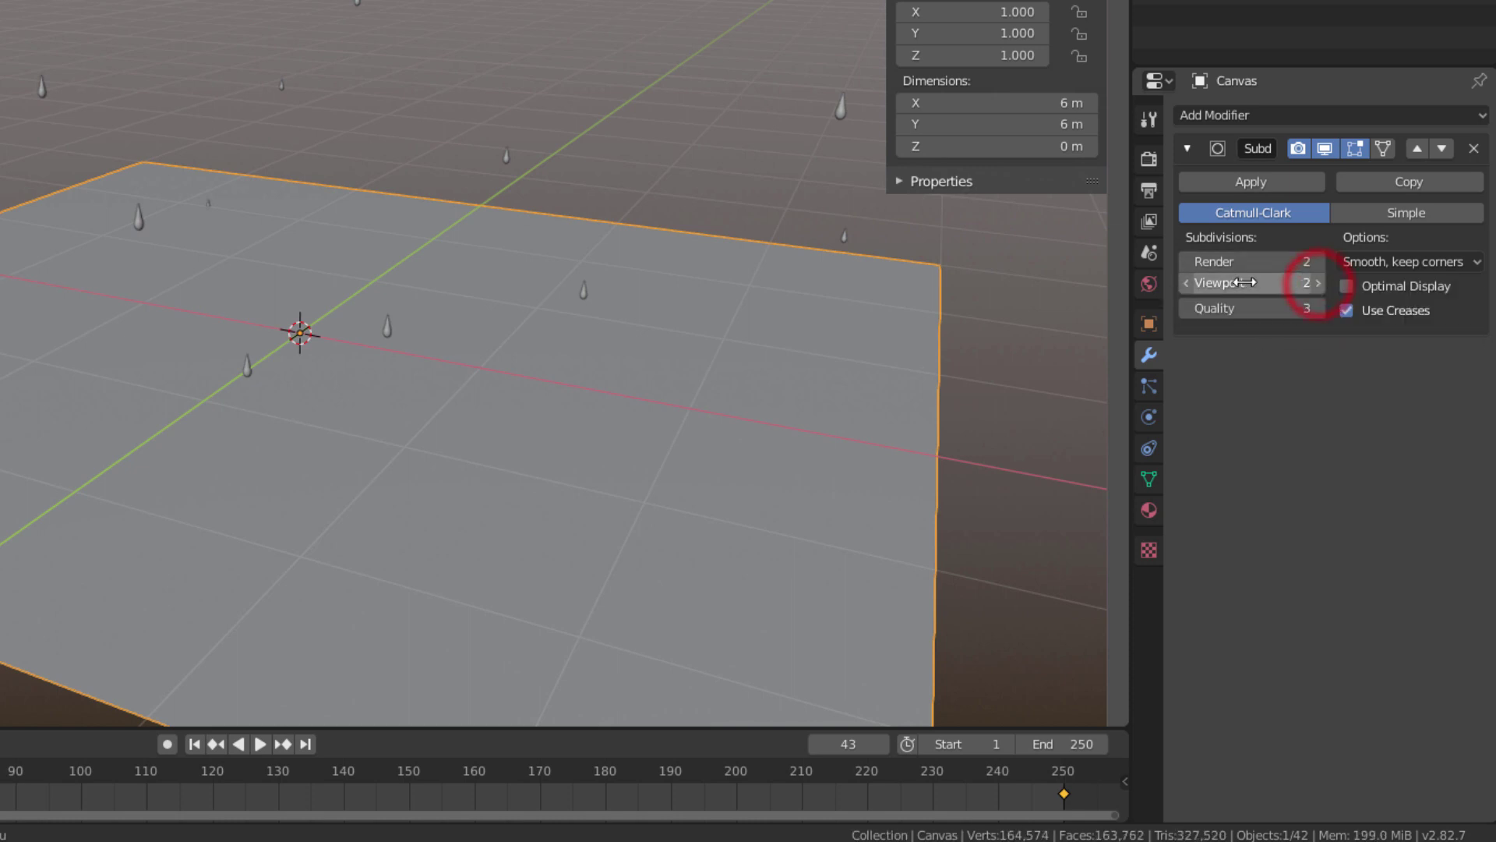
pyautogui.moveTo(750, 449); pyautogui.dragTo(750, 447, button='middle')
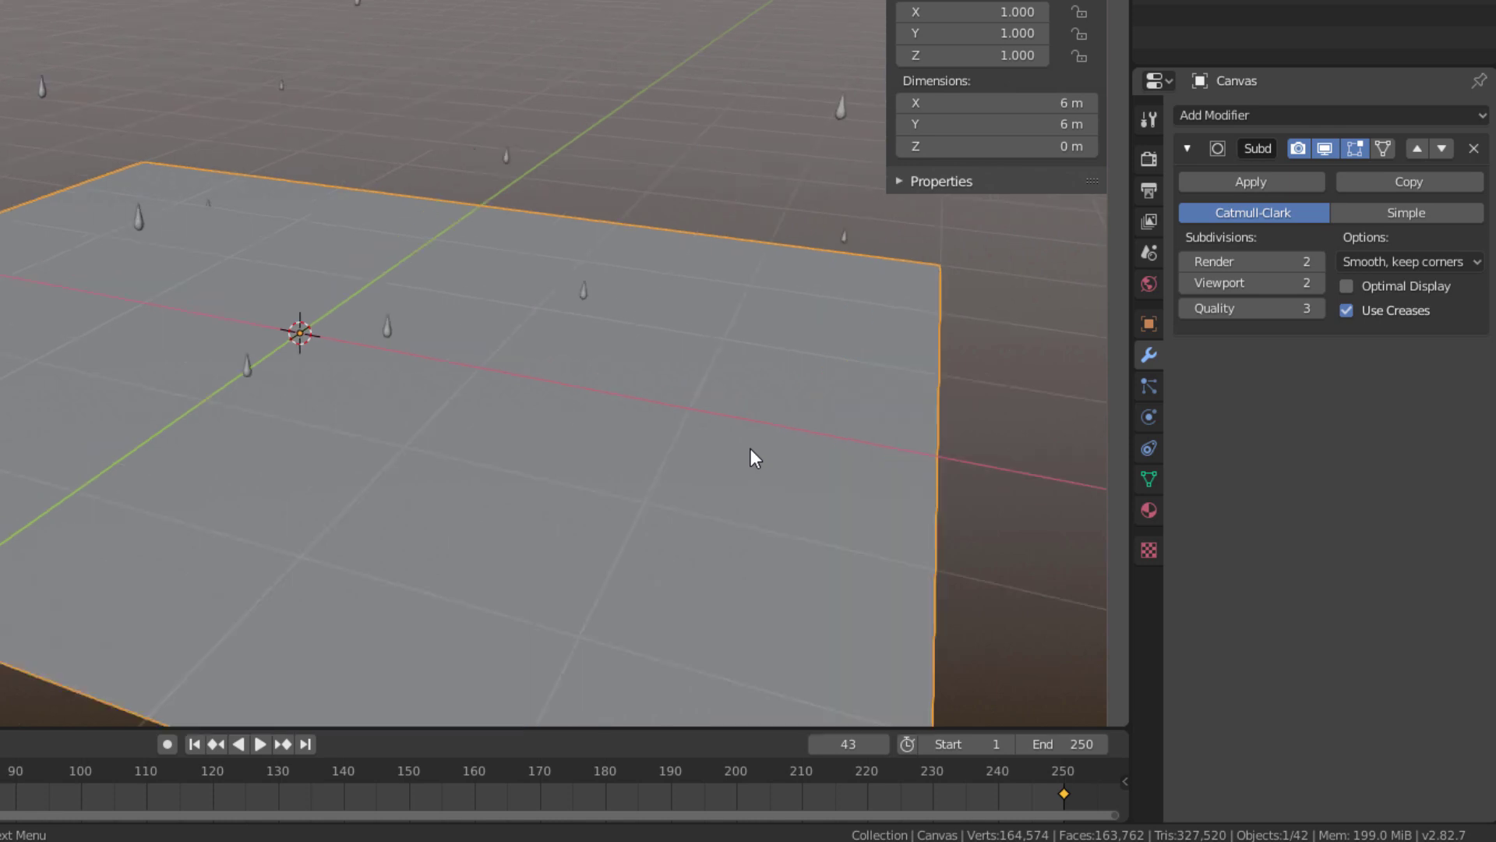
pyautogui.click(1317, 261)
pyautogui.click(1318, 283)
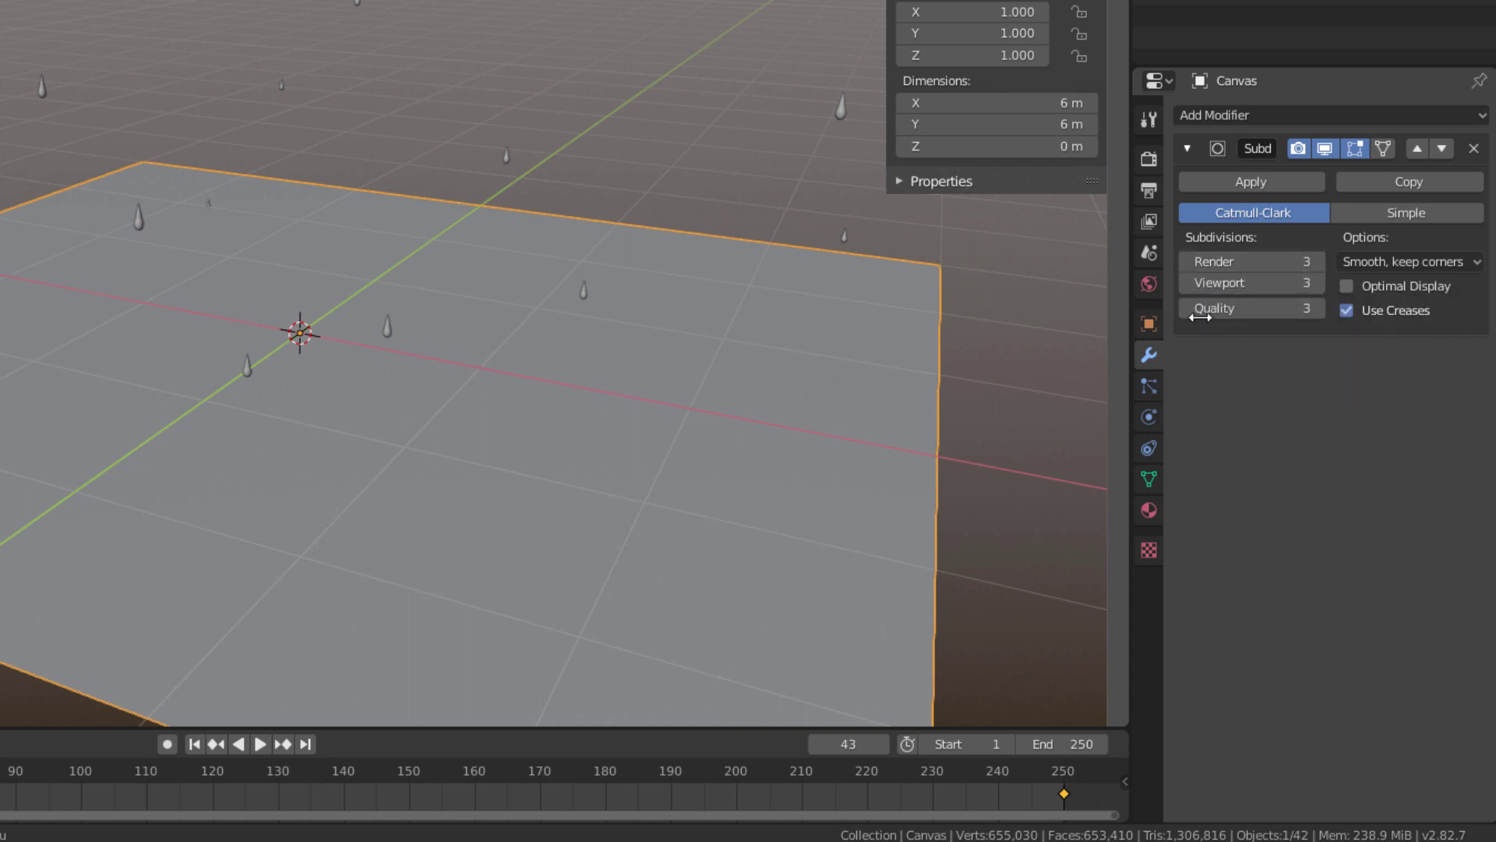
pyautogui.click(1185, 284)
pyautogui.click(1186, 263)
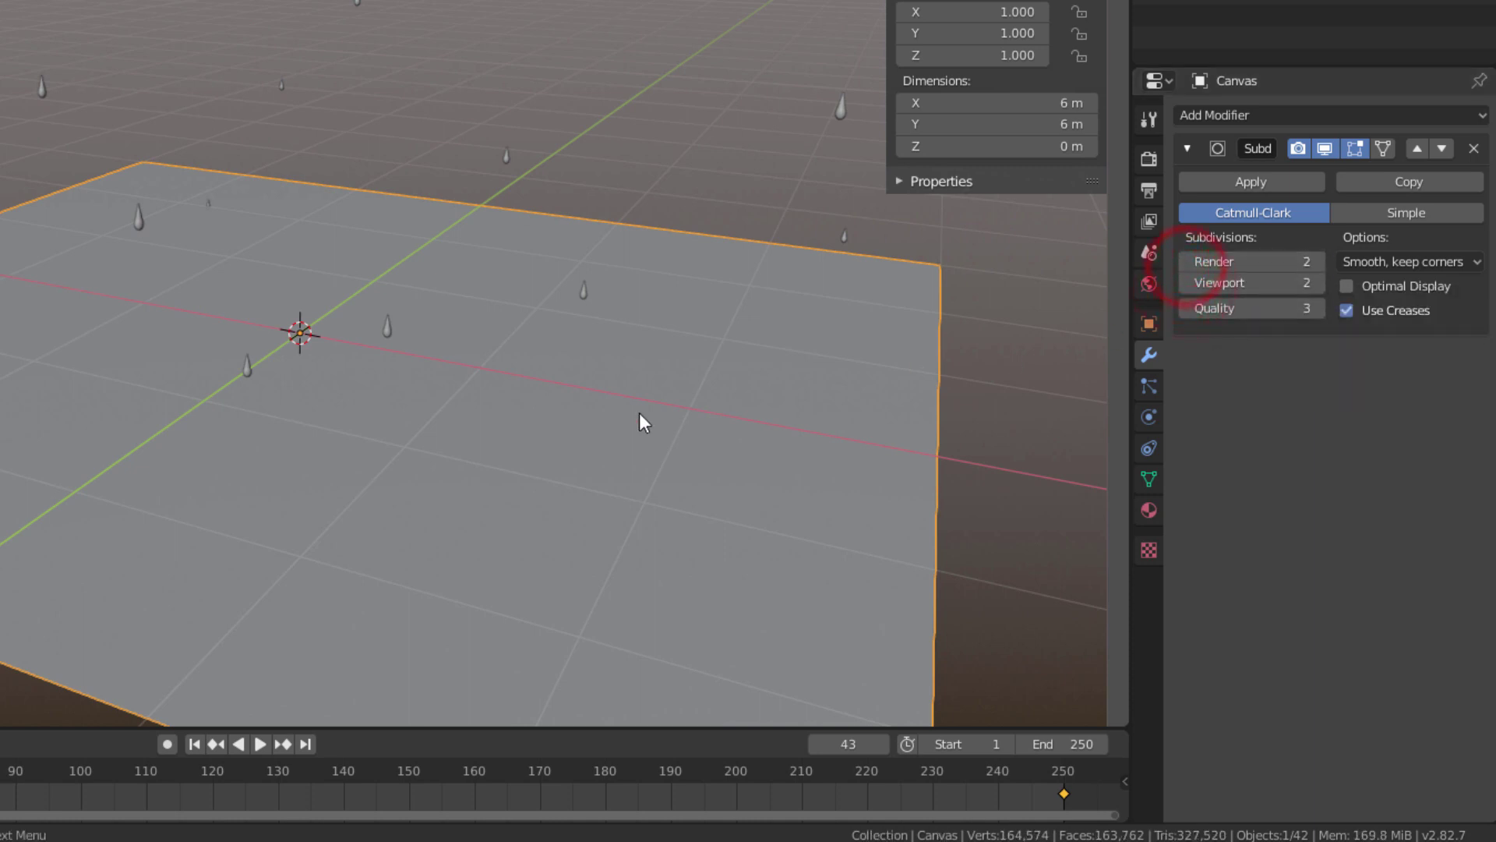
pyautogui.moveTo(625, 418)
pyautogui.mouseDown(button='middle')
pyautogui.moveTo(605, 429)
pyautogui.moveTo(625, 430)
pyautogui.mouseUp(button='middle')
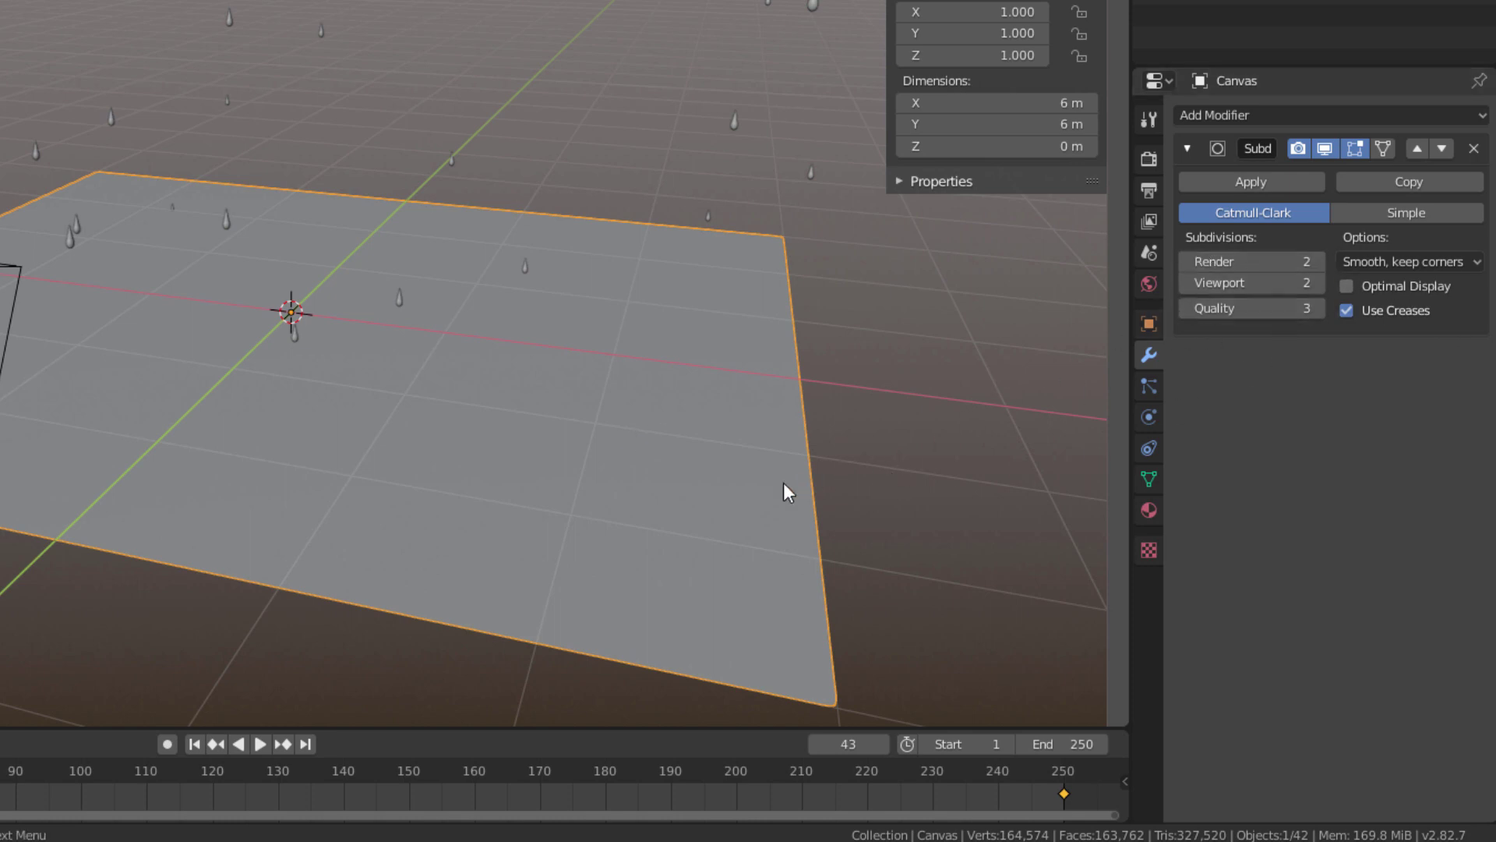
# - Play the raindrop animation to frame 75, then enable Dynamic Paint physics on the Canvas plane
pyautogui.moveTo(784, 490); pyautogui.dragTo(793, 489, button='middle')
pyautogui.click(259, 744)
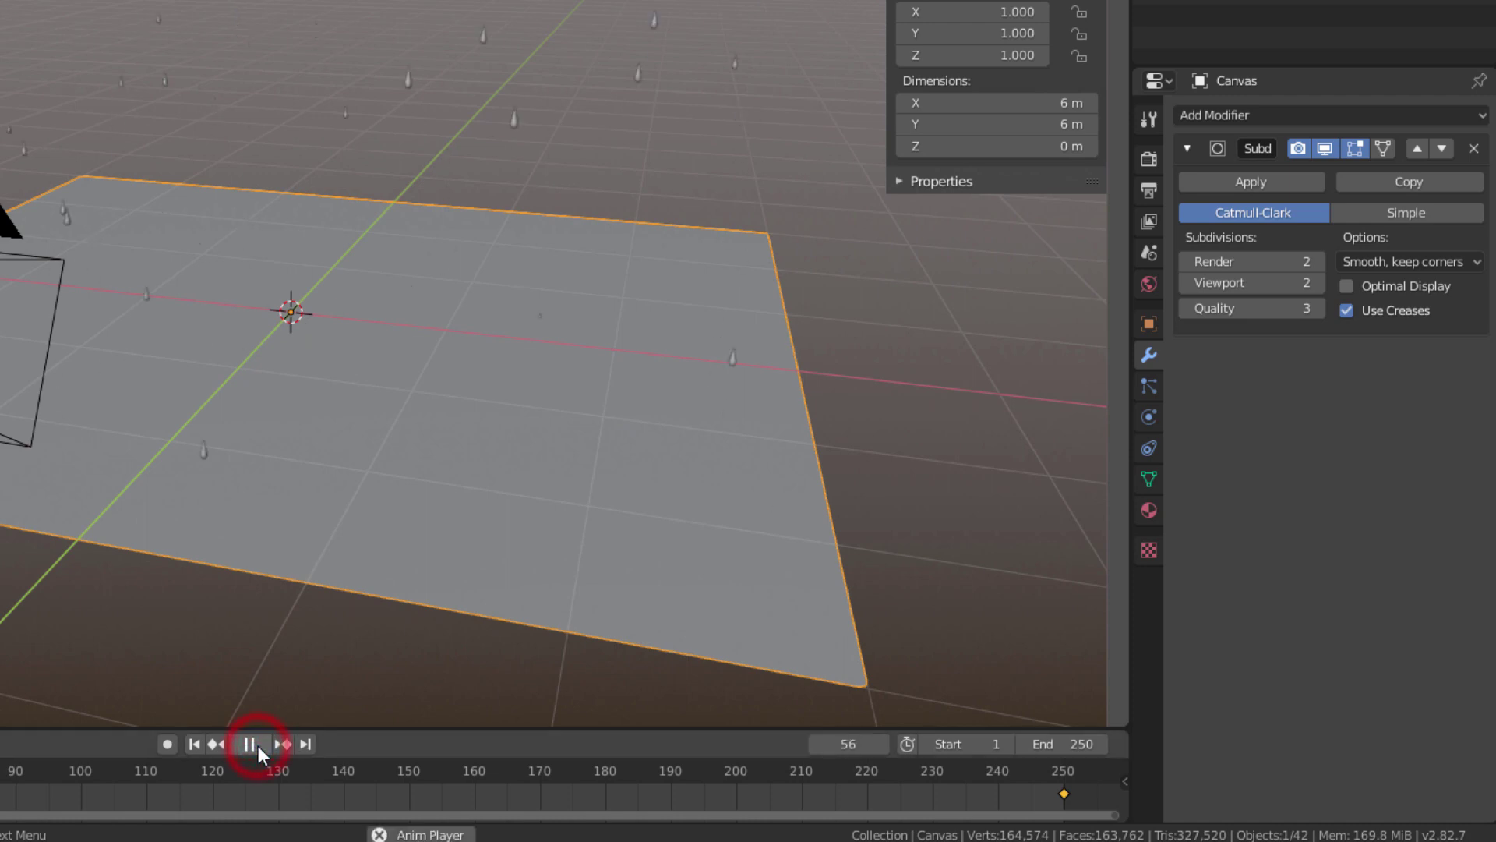
pyautogui.click(258, 744)
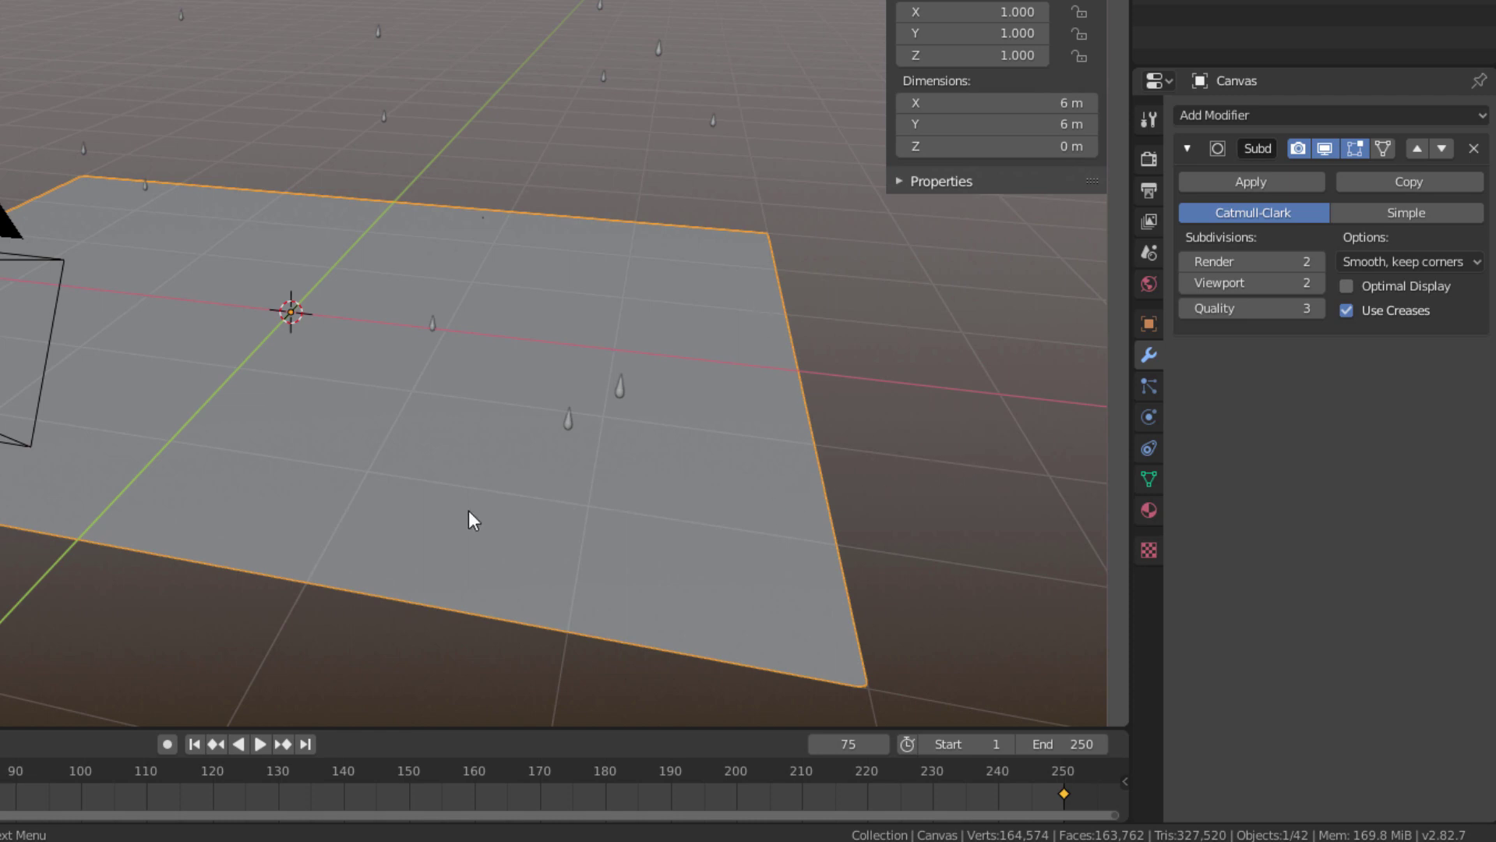
pyautogui.click(1149, 417)
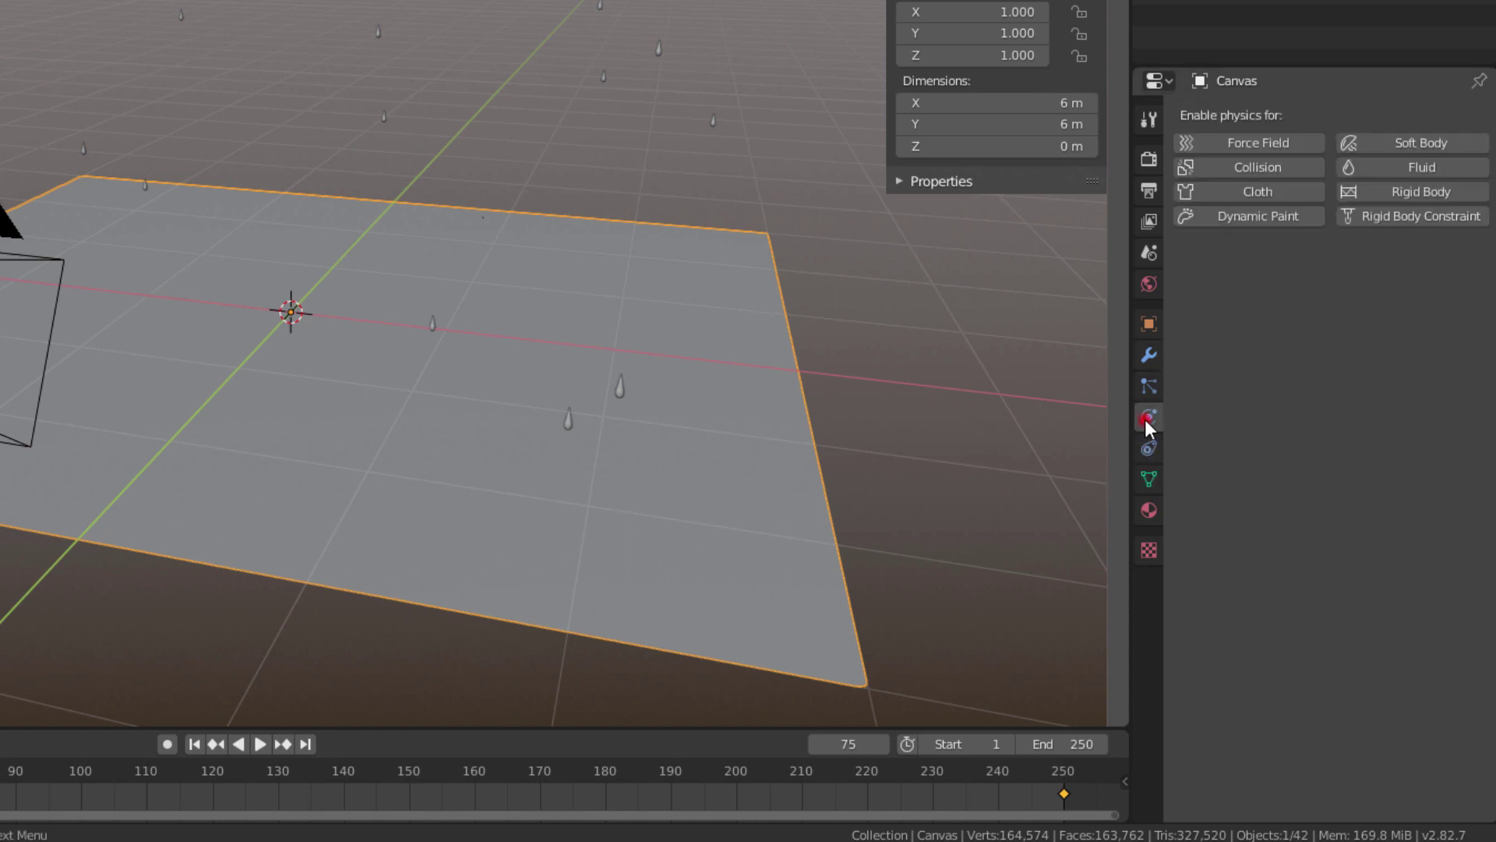
pyautogui.click(1260, 215)
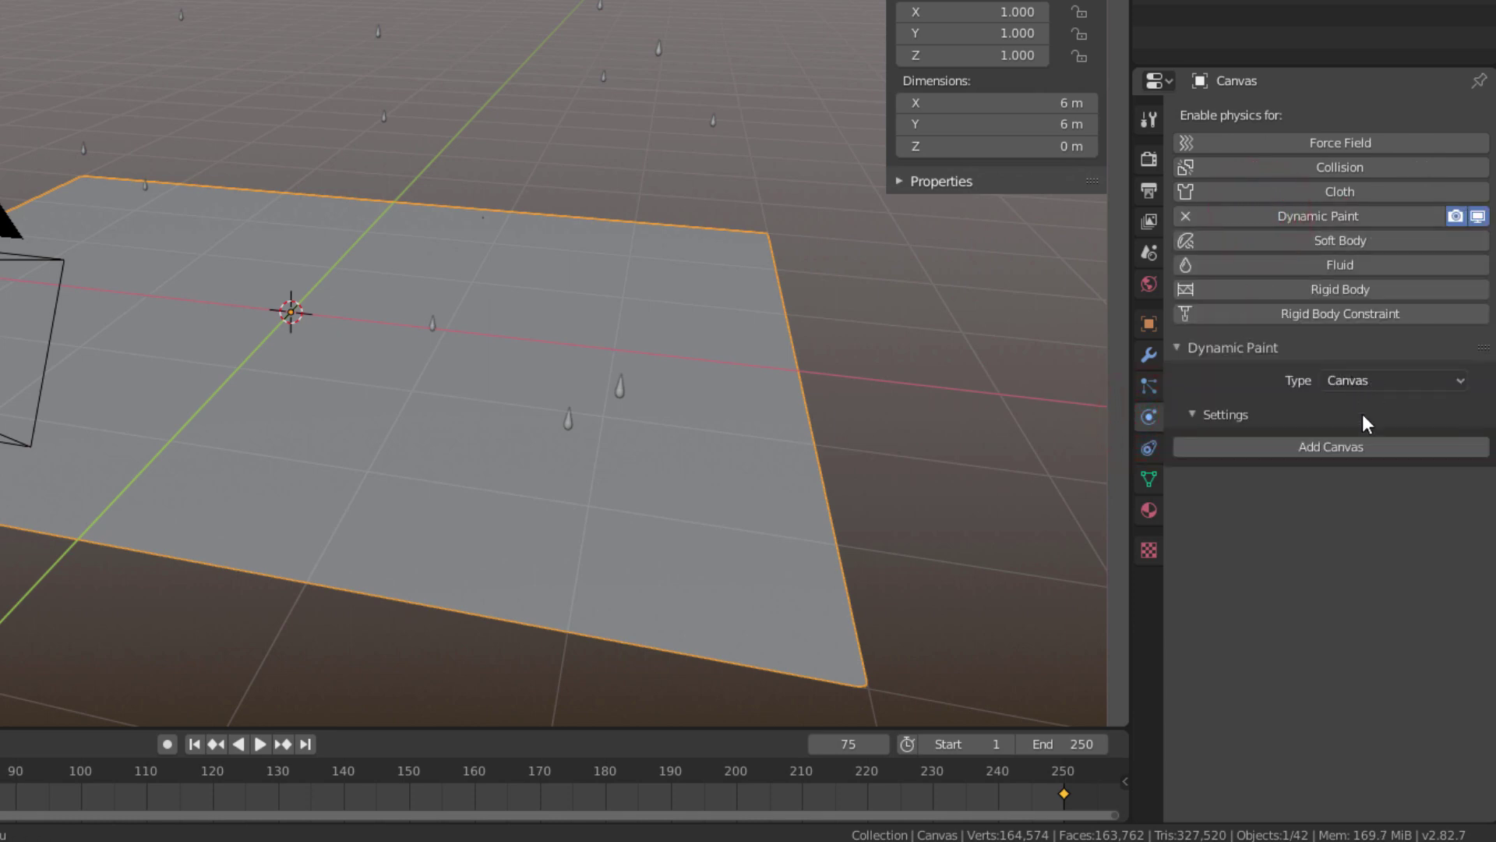
# - Add a Dynamic Paint canvas surface to the plane, keeping the Vertex format
pyautogui.click(1320, 446)
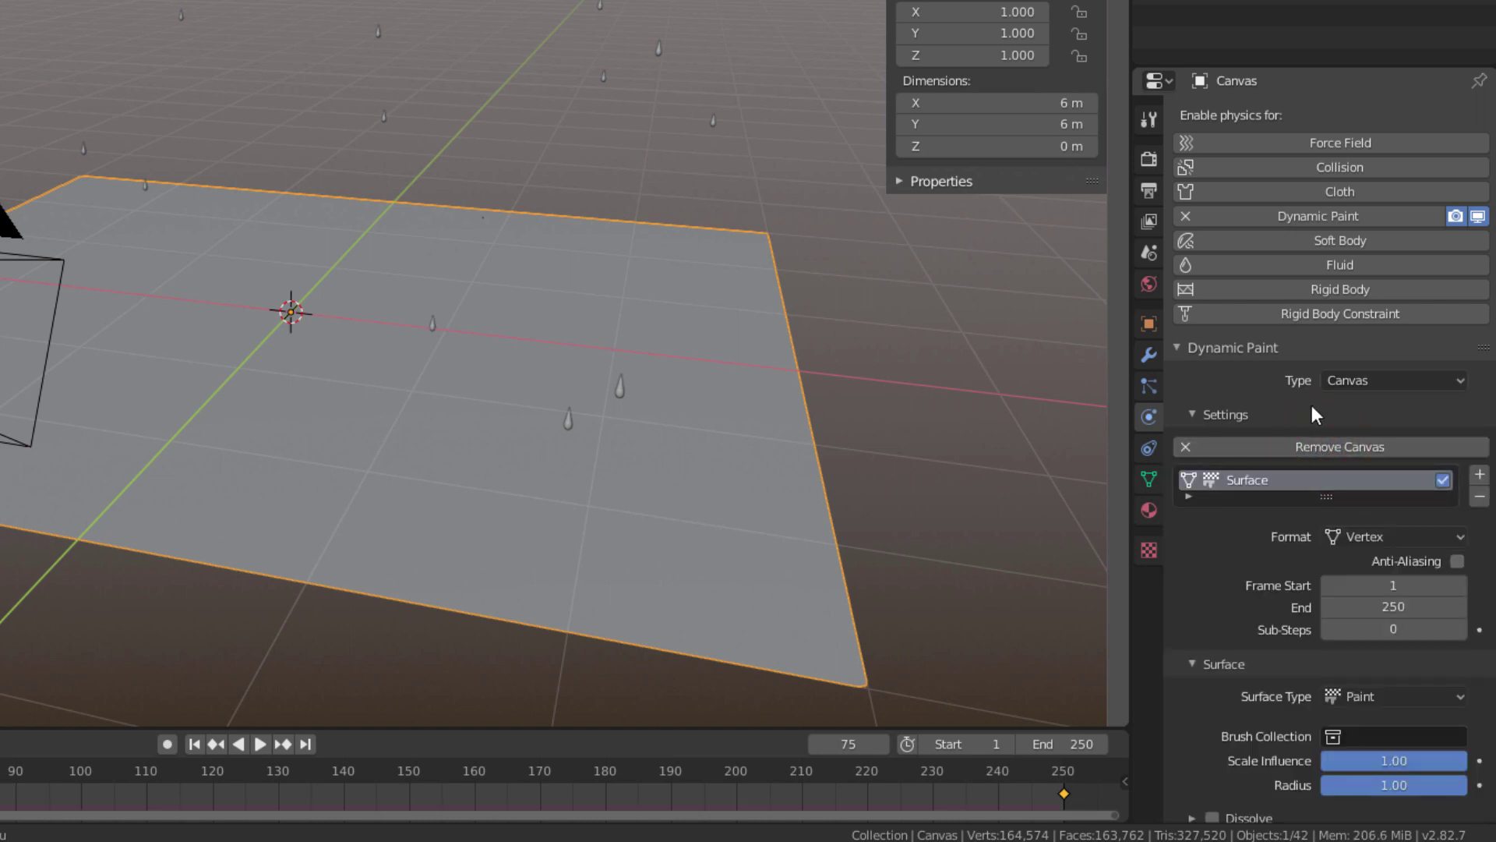
pyautogui.scroll(-5, 1270, 587)
pyautogui.scroll(5, 1271, 588)
pyautogui.click(1381, 535)
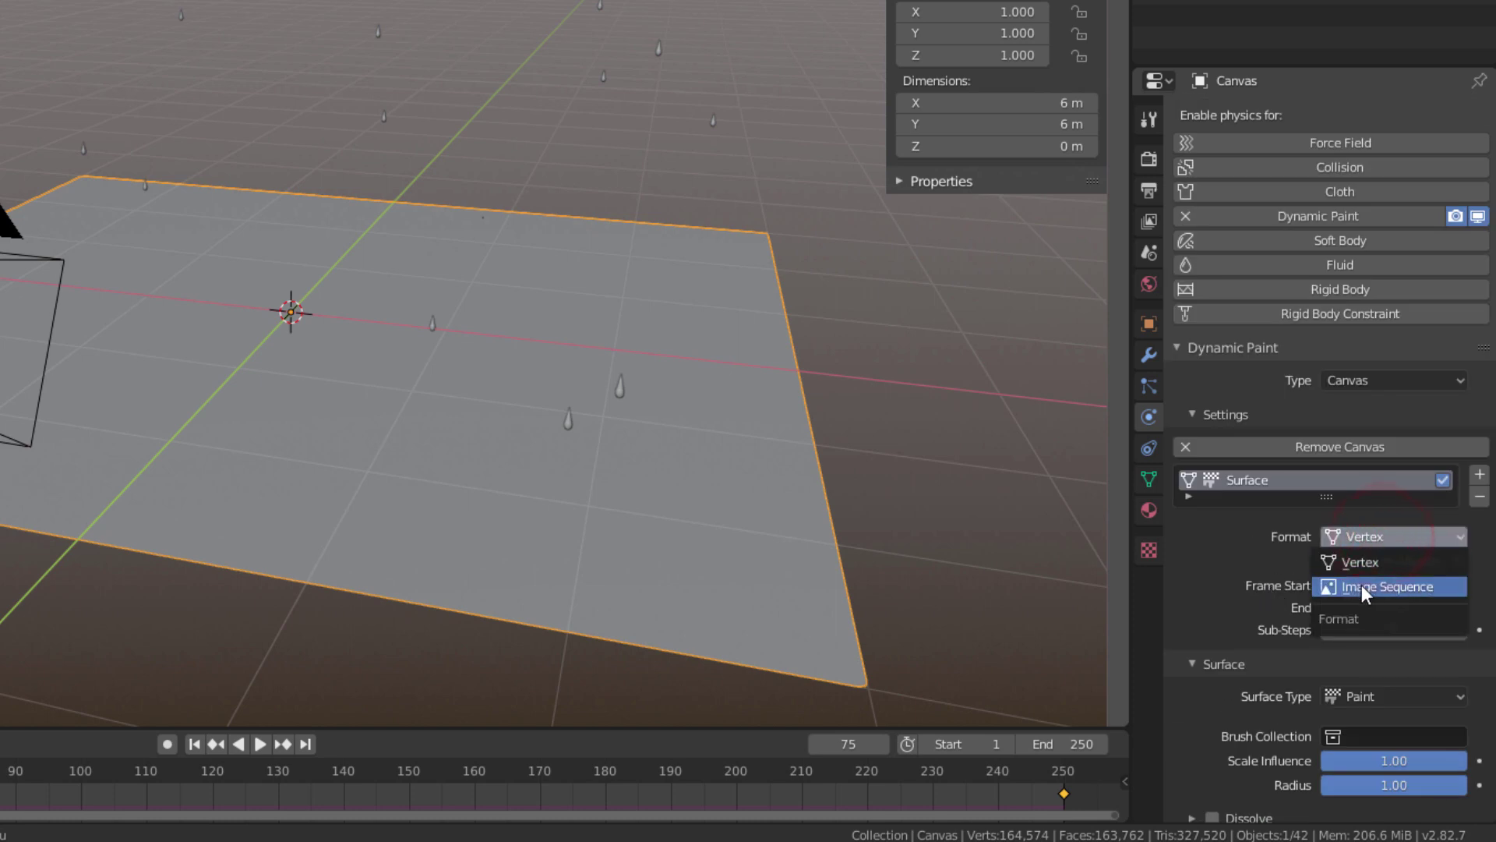
pyautogui.click(1367, 559)
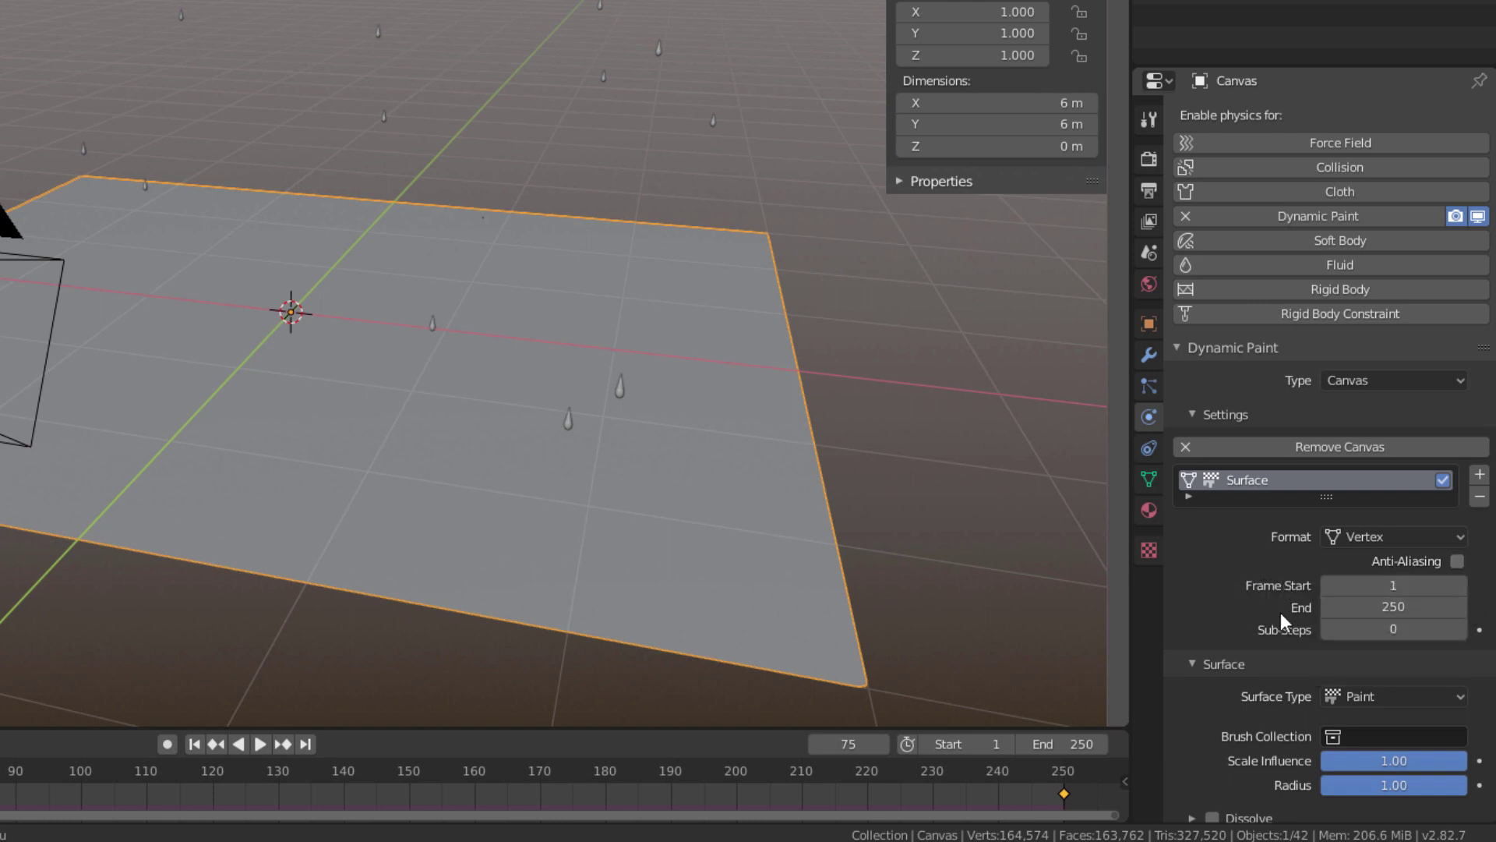
pyautogui.scroll(-1, 1279, 613)
pyautogui.scroll(-1, 1279, 613)
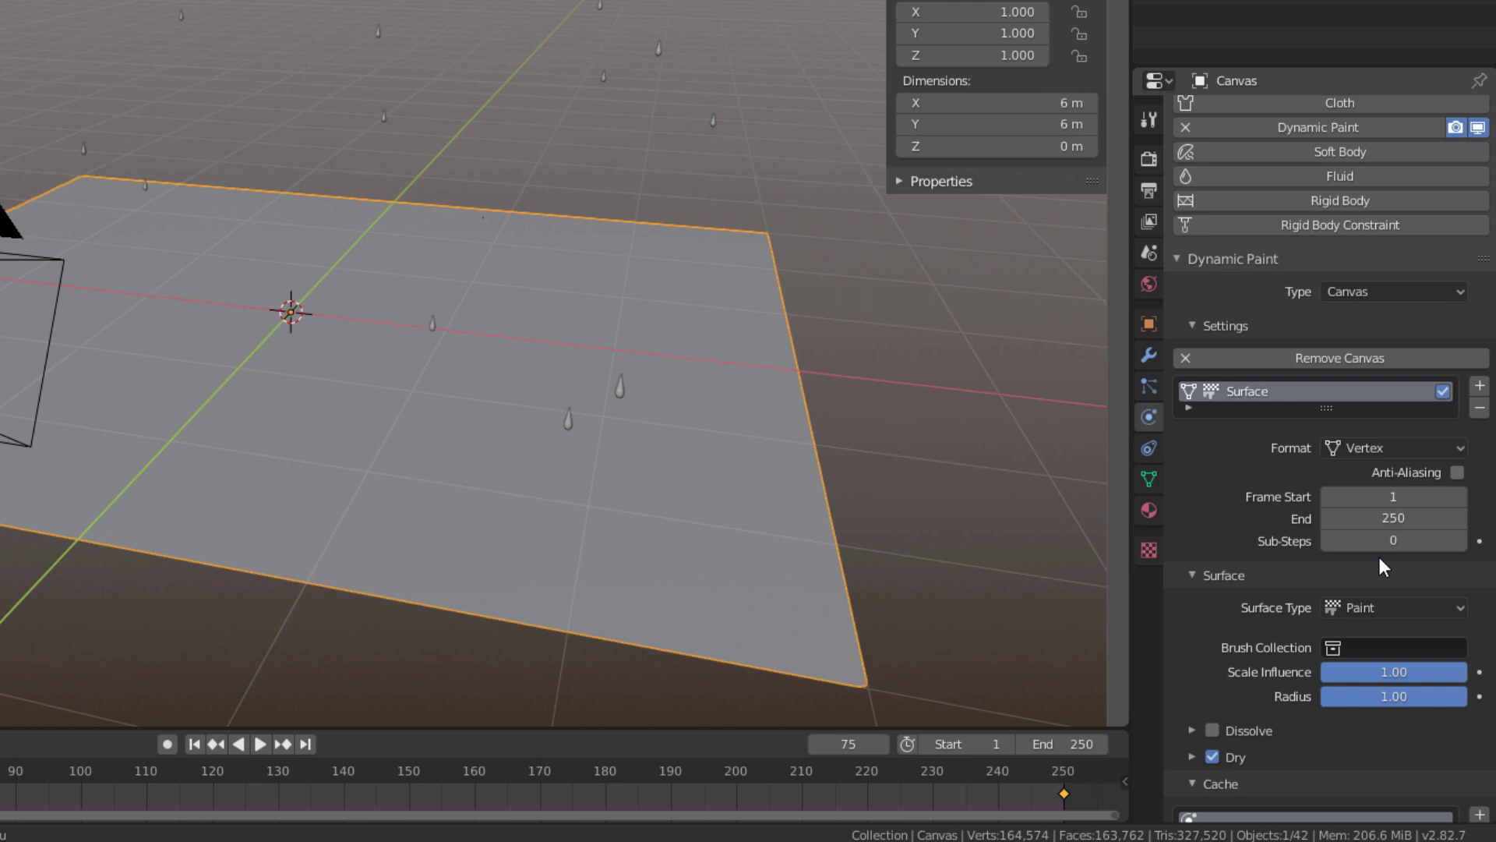
pyautogui.scroll(-3, 1378, 555)
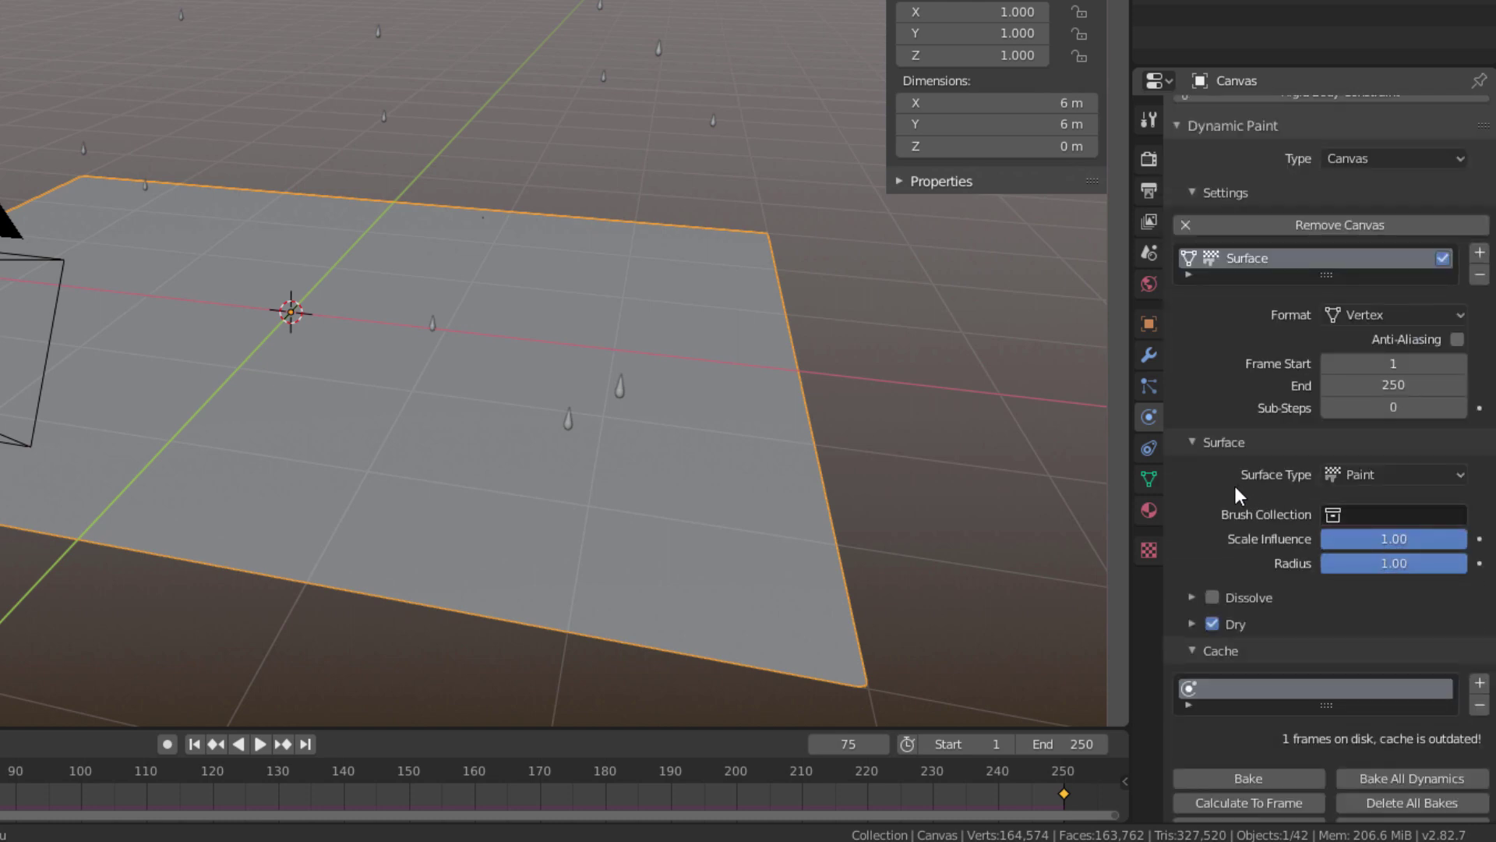
# - Set the canvas surface type to Waves with Speed 0.4
pyautogui.click(1337, 477)
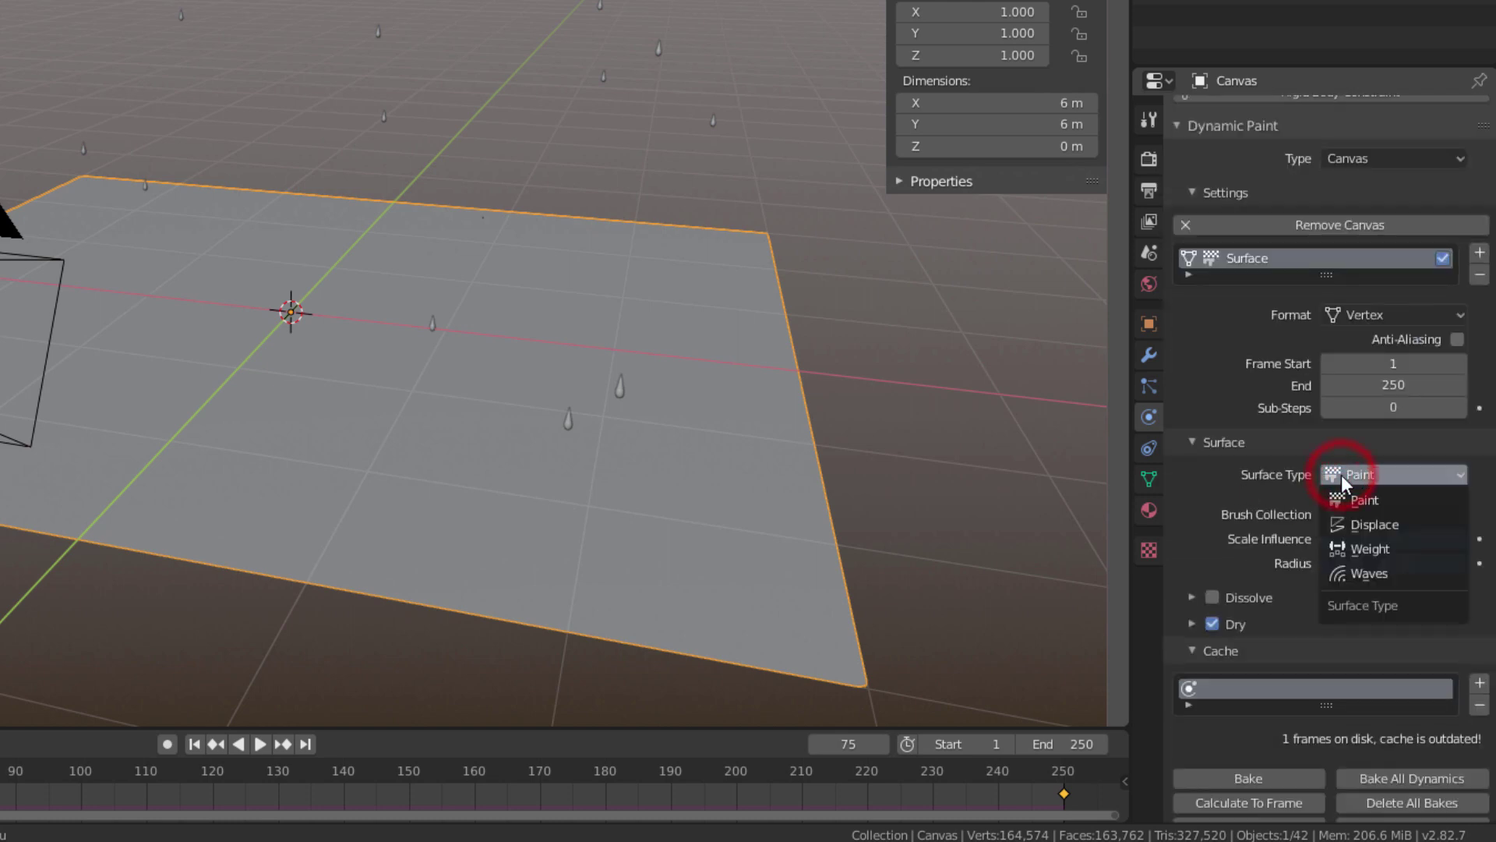
pyautogui.click(1405, 573)
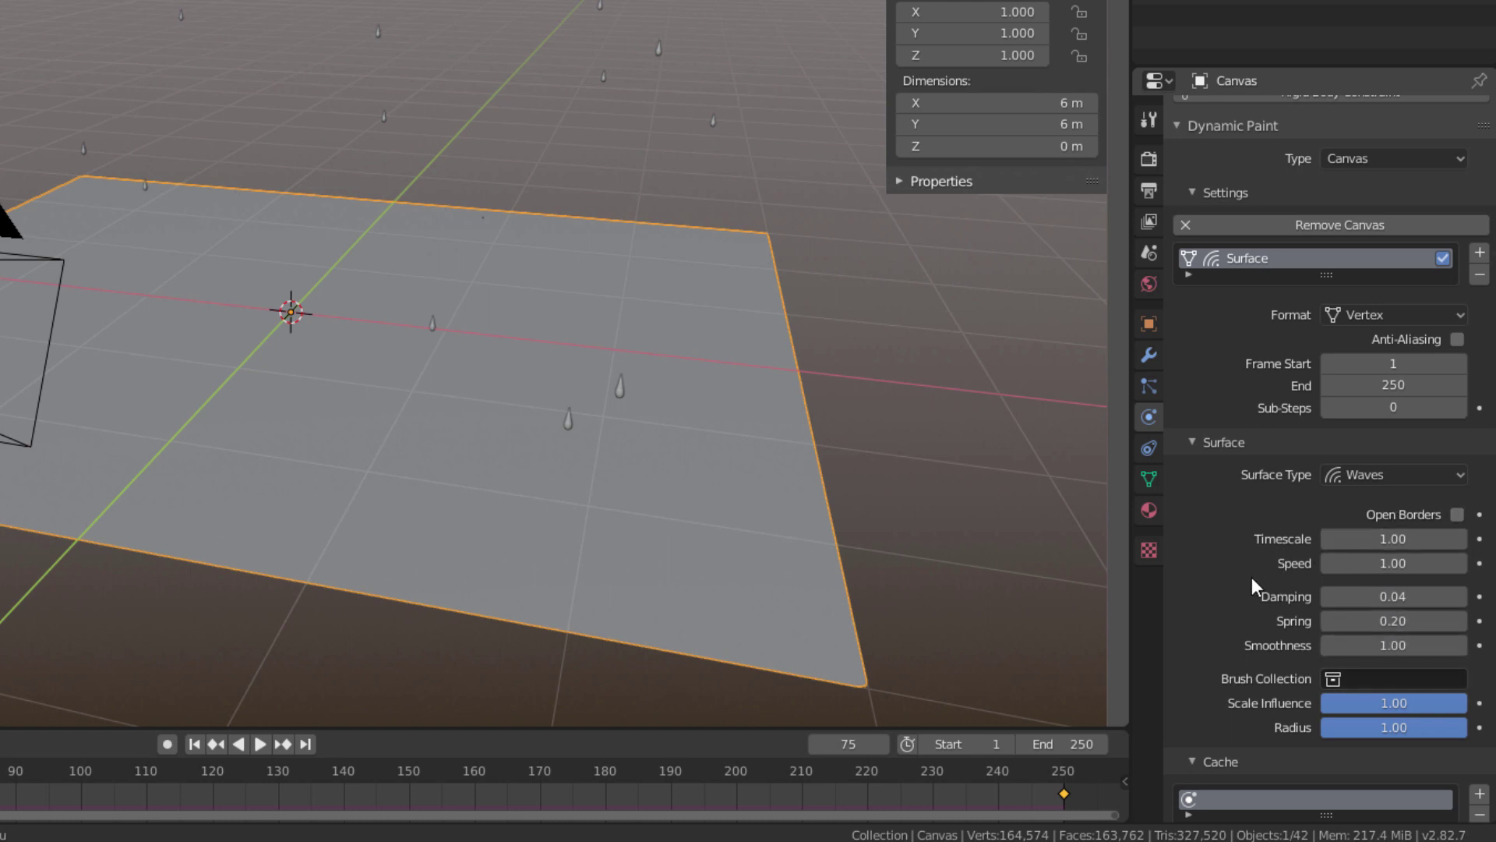
pyautogui.click(1383, 563)
pyautogui.write('0.4')
pyautogui.press('Tab')
# - Set the wave Damping to 0.03 and Spring to 0.3
pyautogui.write('0.3')
pyautogui.press('BackSpace')
pyautogui.write('03')
pyautogui.press('Tab')
pyautogui.write('0.3')
pyautogui.press('Tab')
pyautogui.press('Tab')
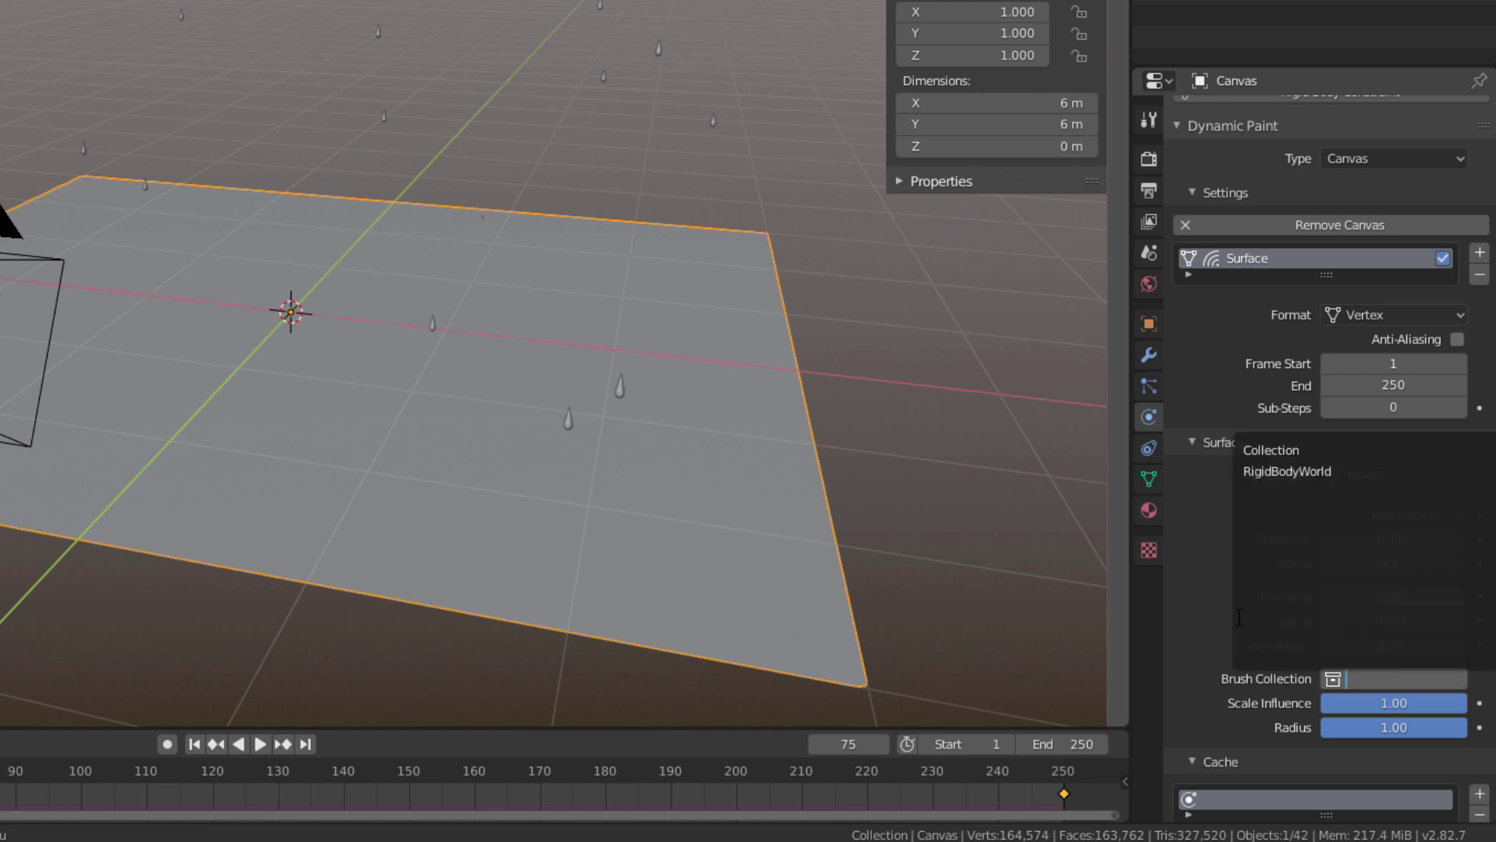
pyautogui.click(1194, 597)
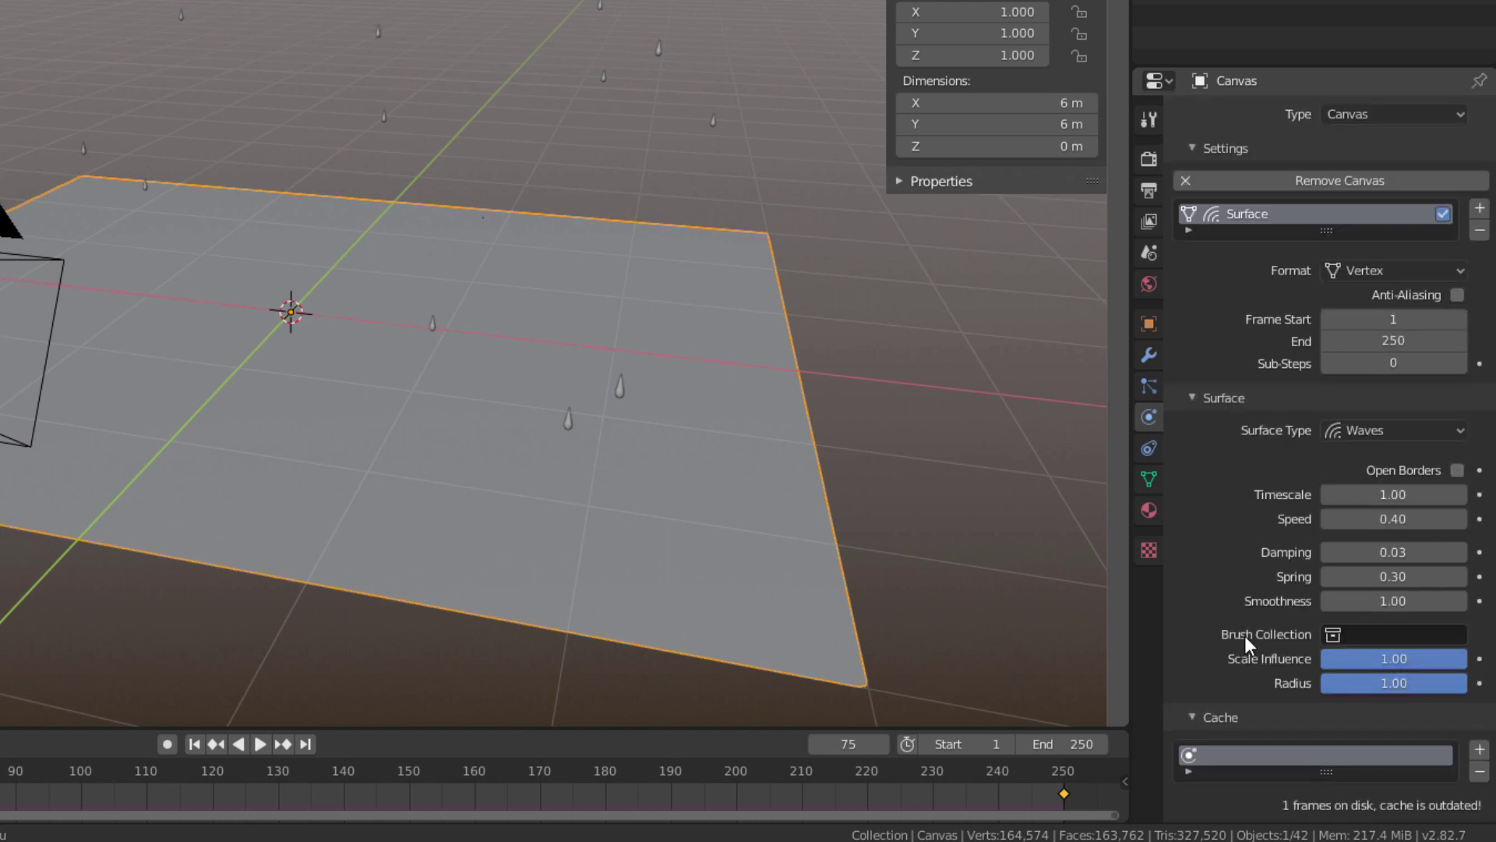
pyautogui.scroll(-3, 1245, 635)
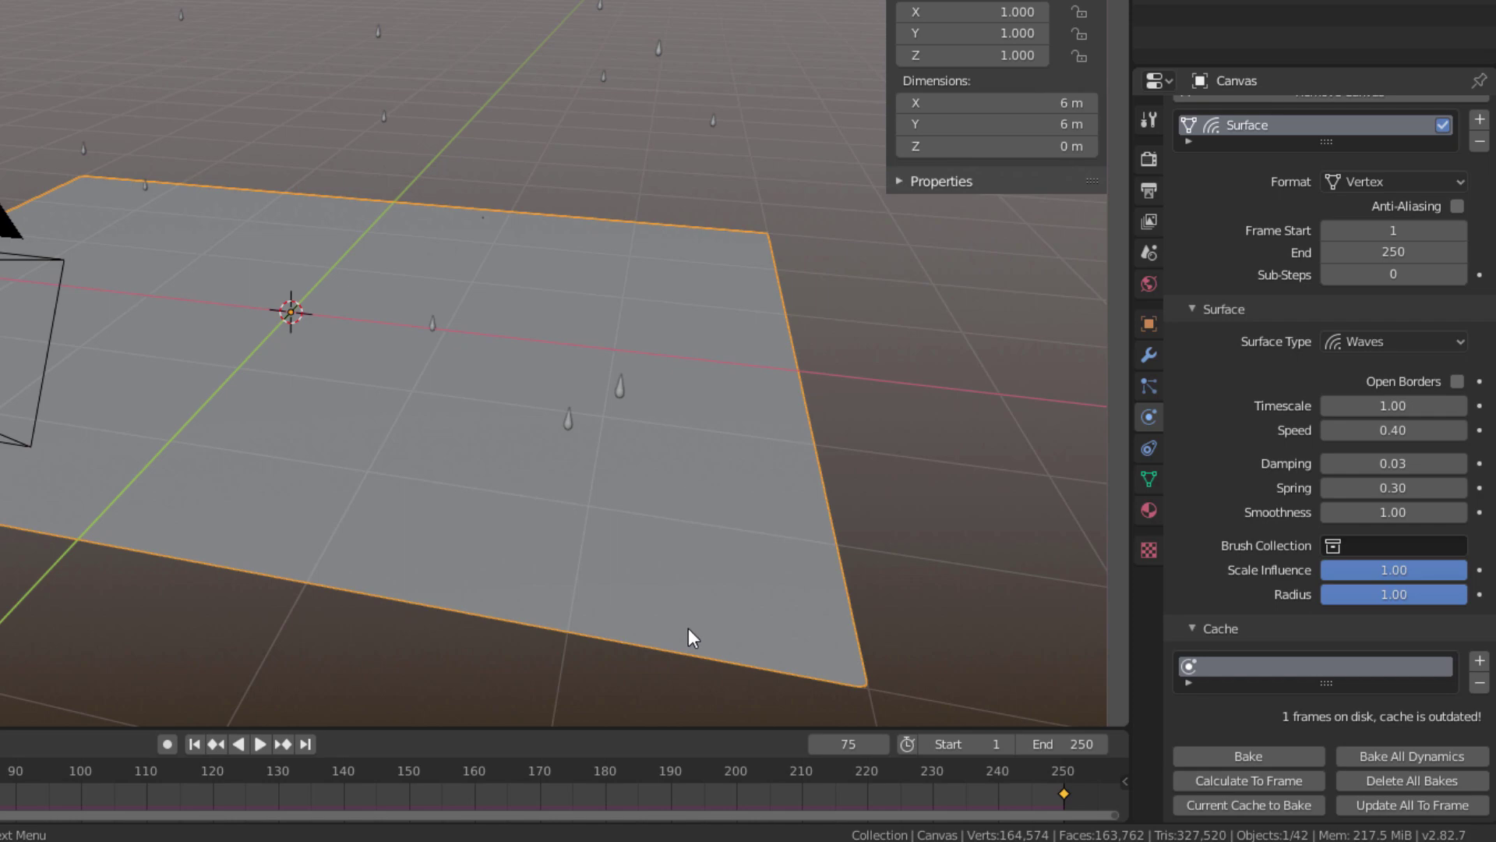
# - Rewind to frame 1 and make the Emitter plane a Dynamic Paint Brush
pyautogui.click(196, 746)
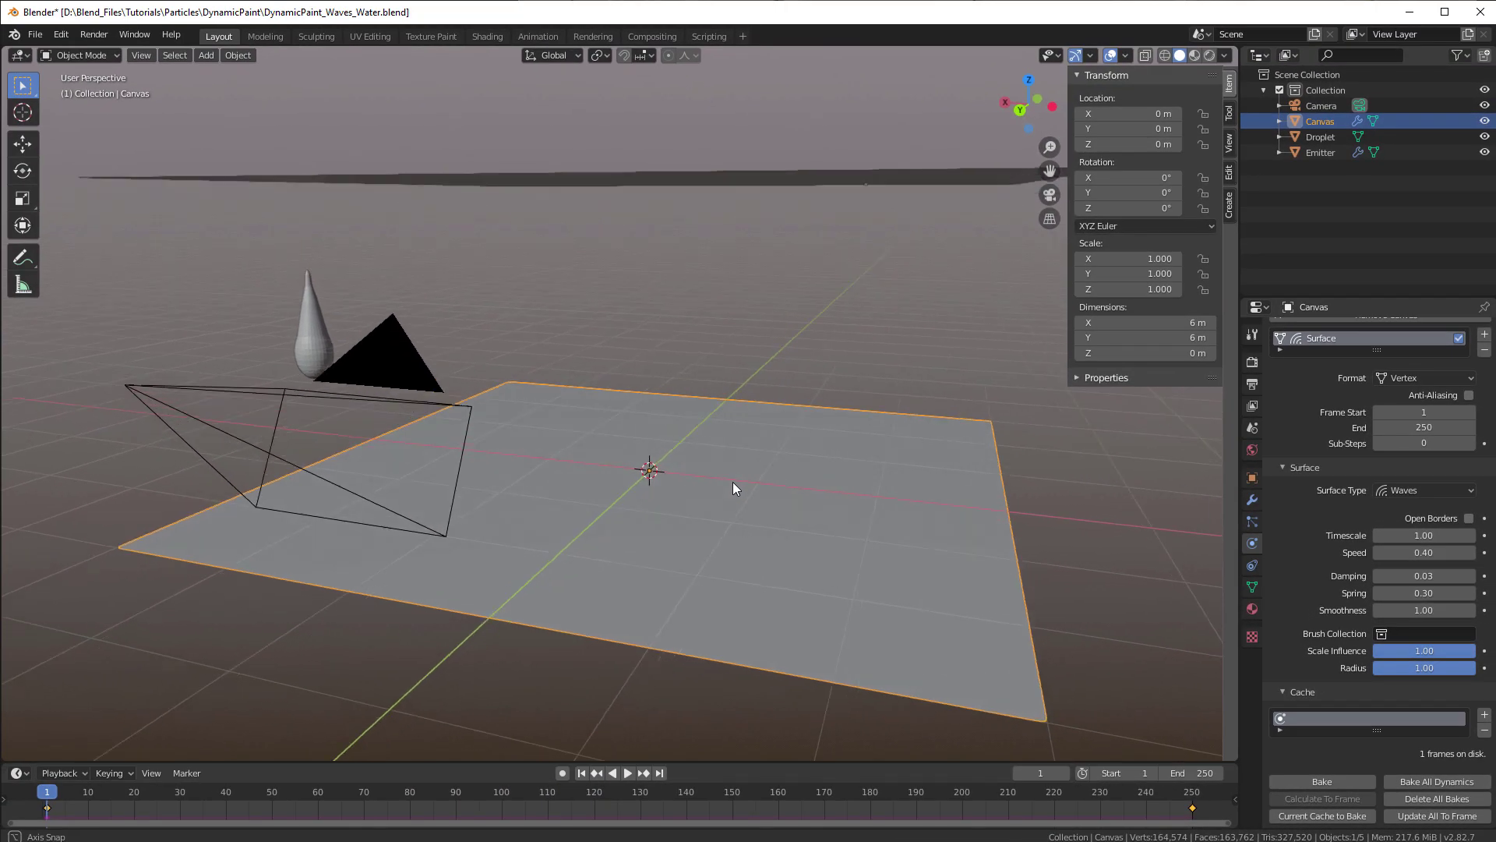
pyautogui.click(806, 184)
pyautogui.scroll(3, 760, 318)
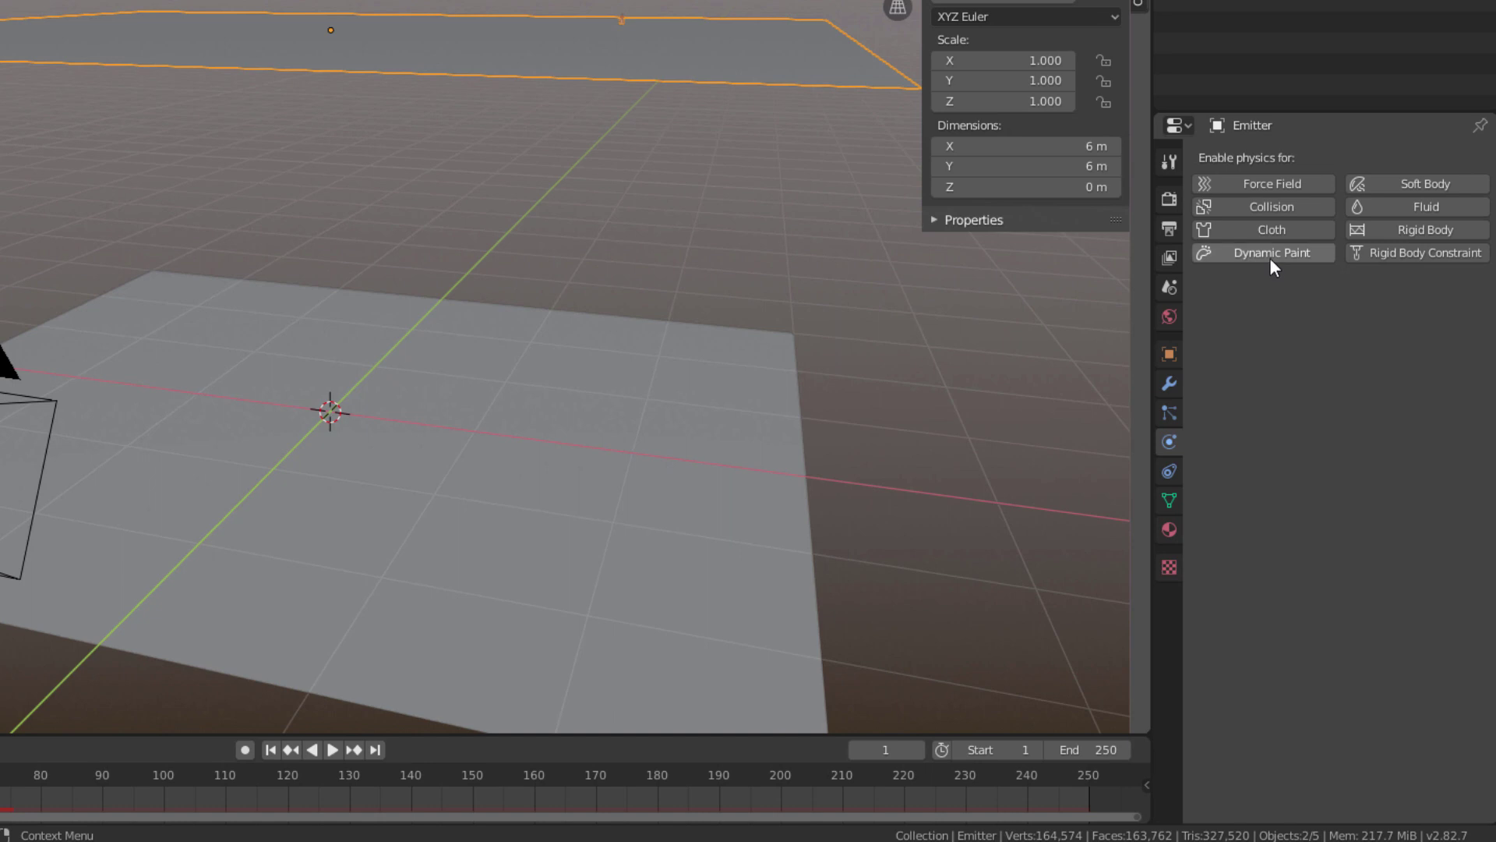
pyautogui.click(1271, 254)
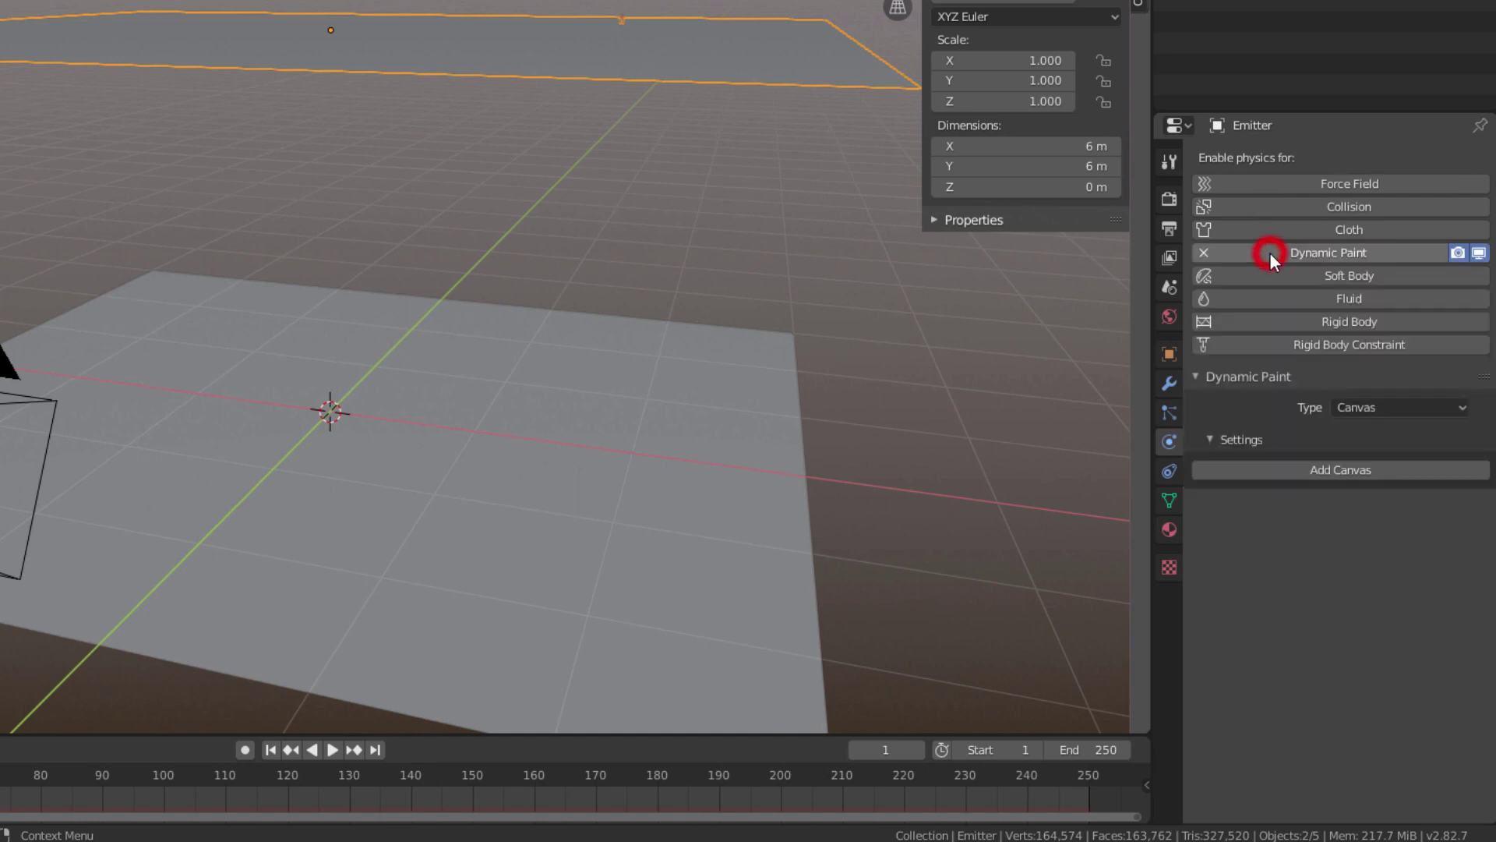
pyautogui.click(1371, 407)
pyautogui.click(1367, 450)
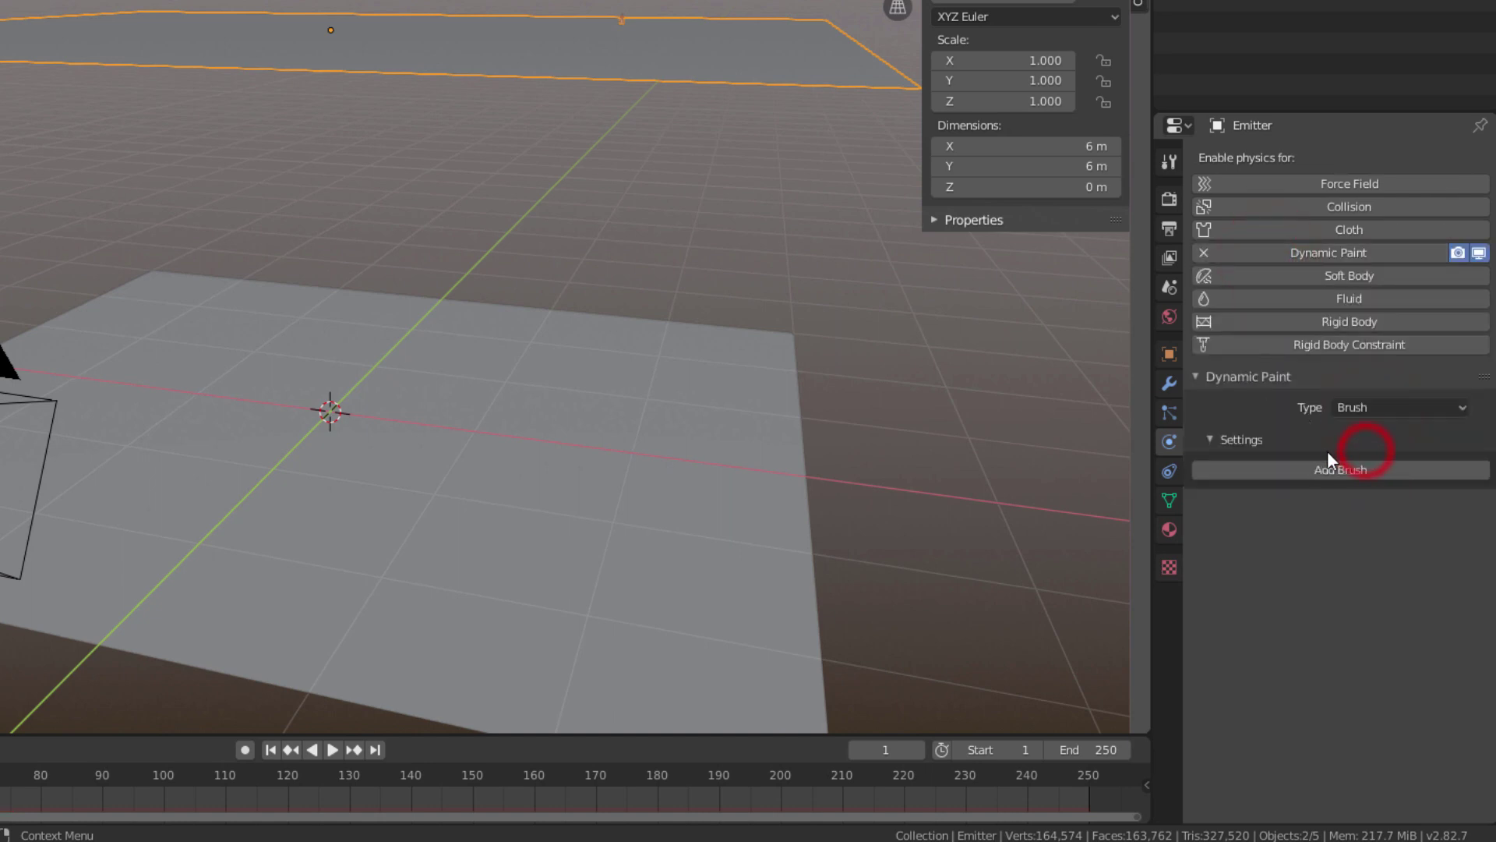
pyautogui.click(1298, 466)
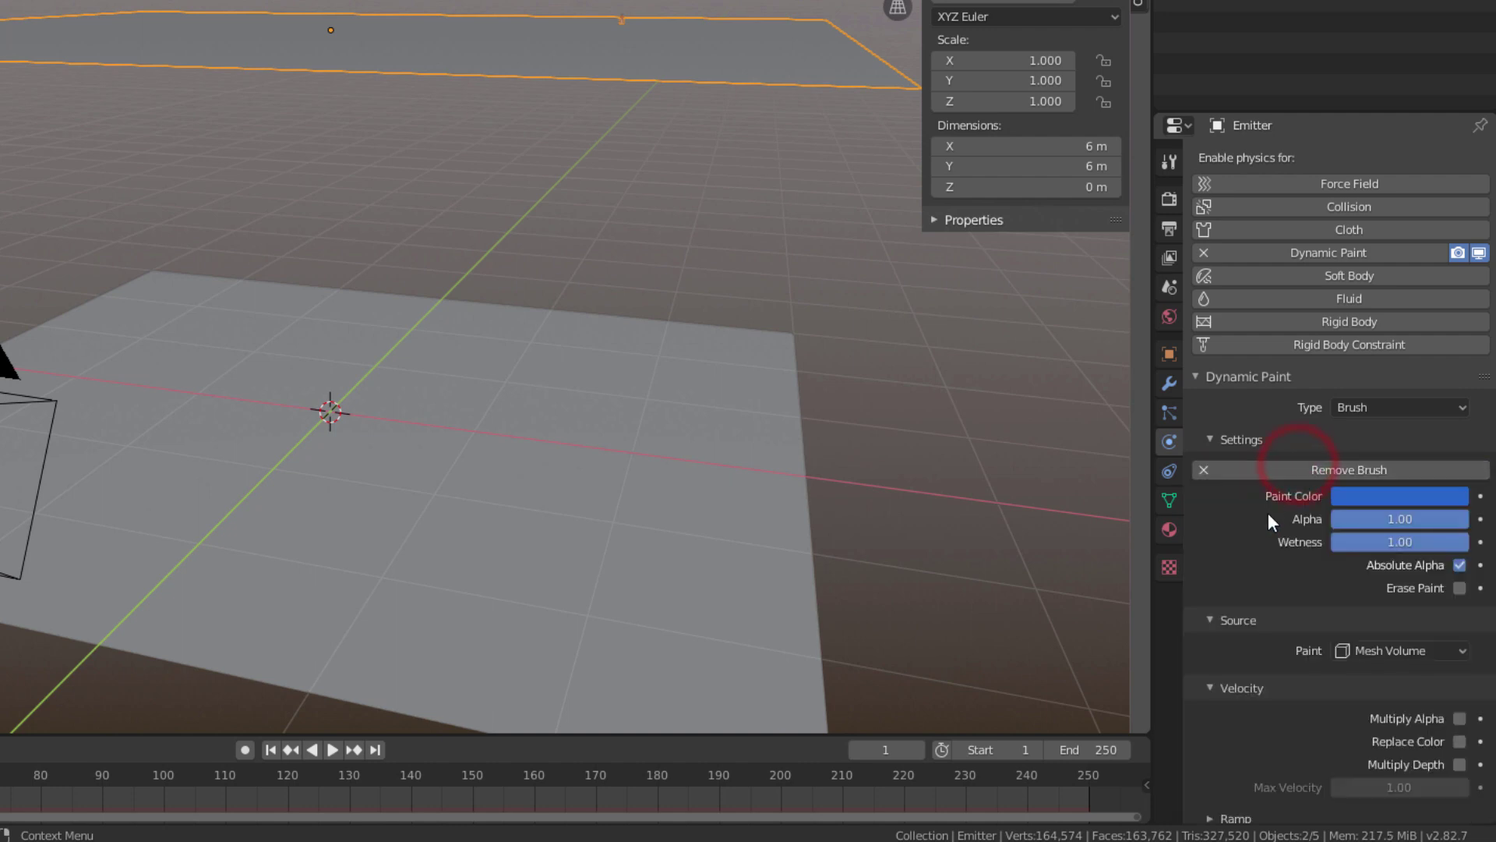
pyautogui.scroll(-3, 1268, 518)
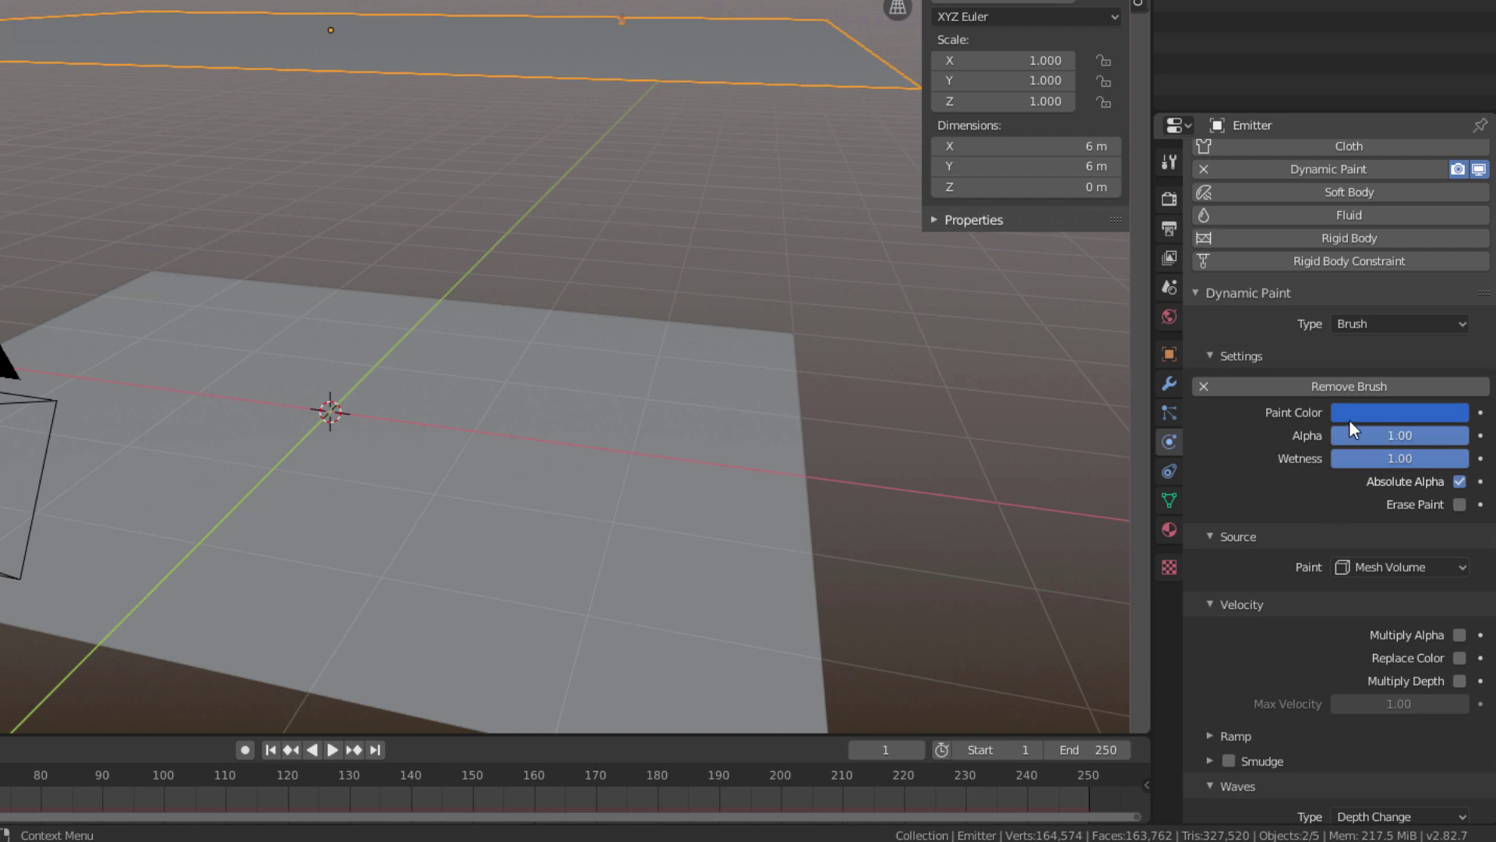
# - Make the Emitter brush paint from the ParticleSettings particle system
pyautogui.scroll(-2, 1294, 558)
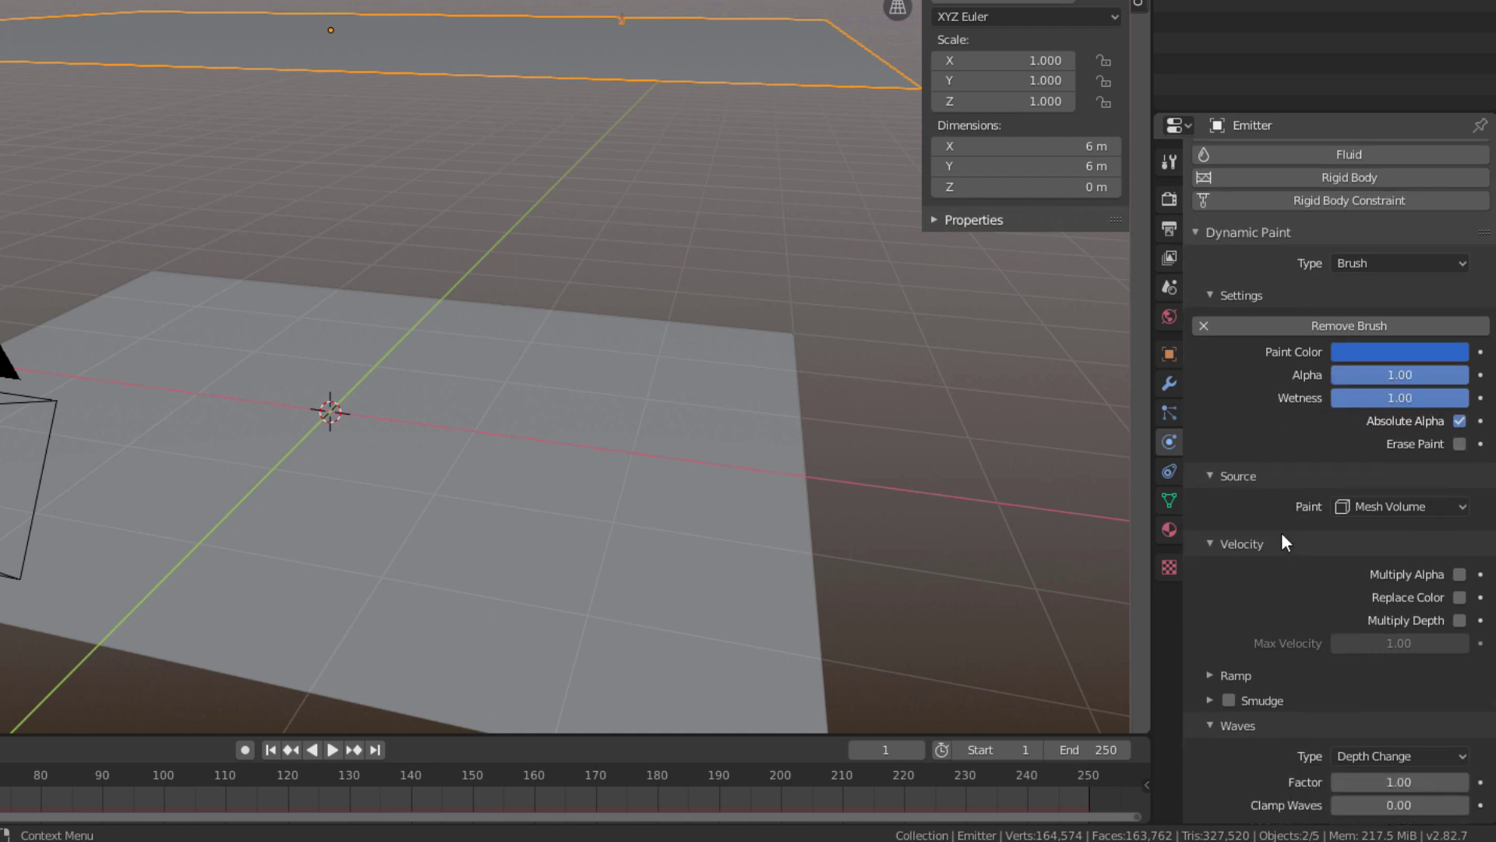
pyautogui.click(1392, 506)
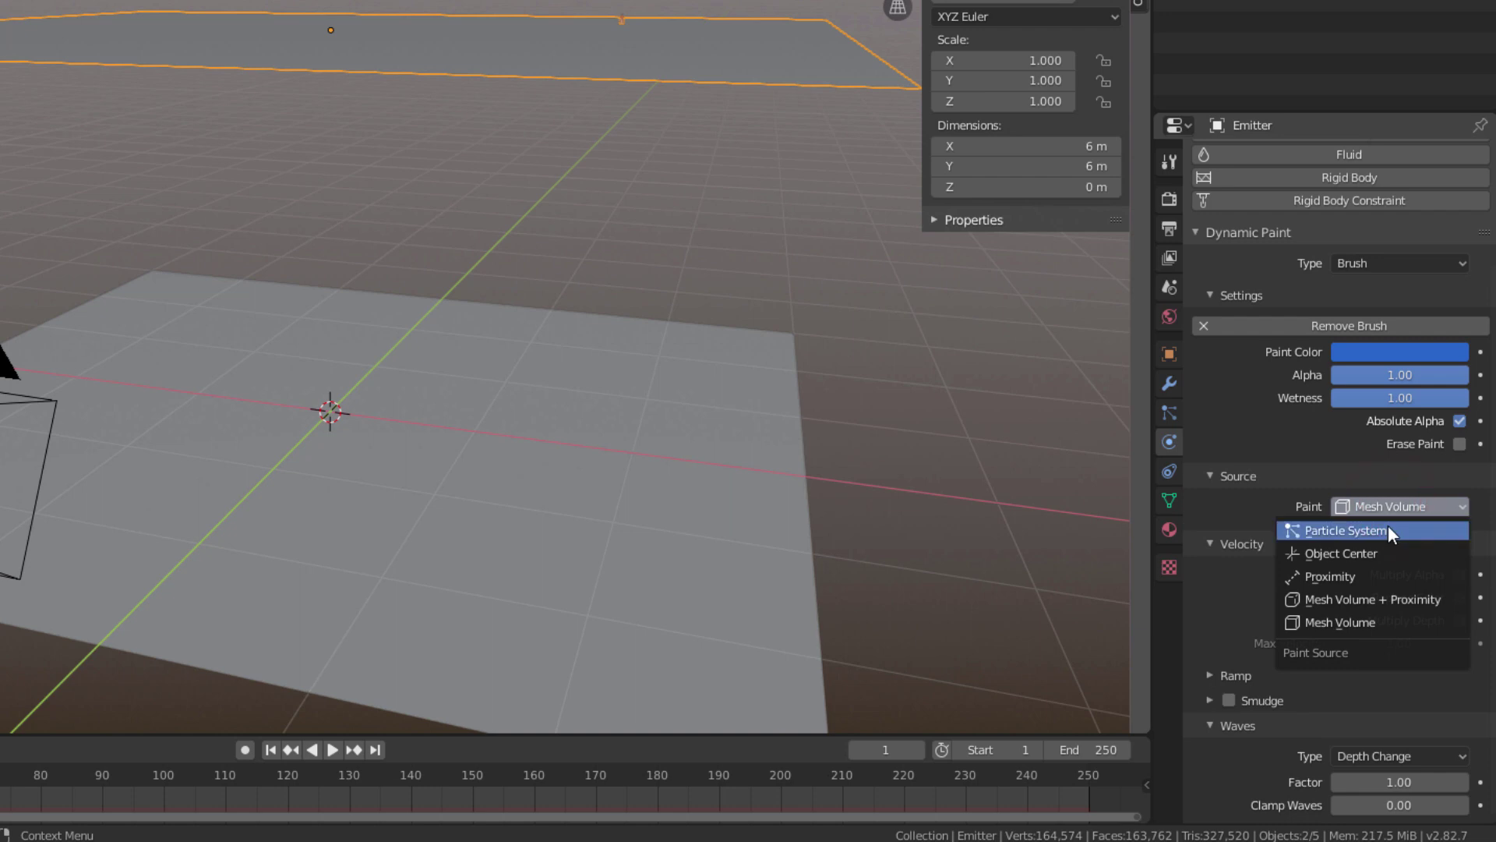
pyautogui.click(1388, 530)
pyautogui.click(1346, 539)
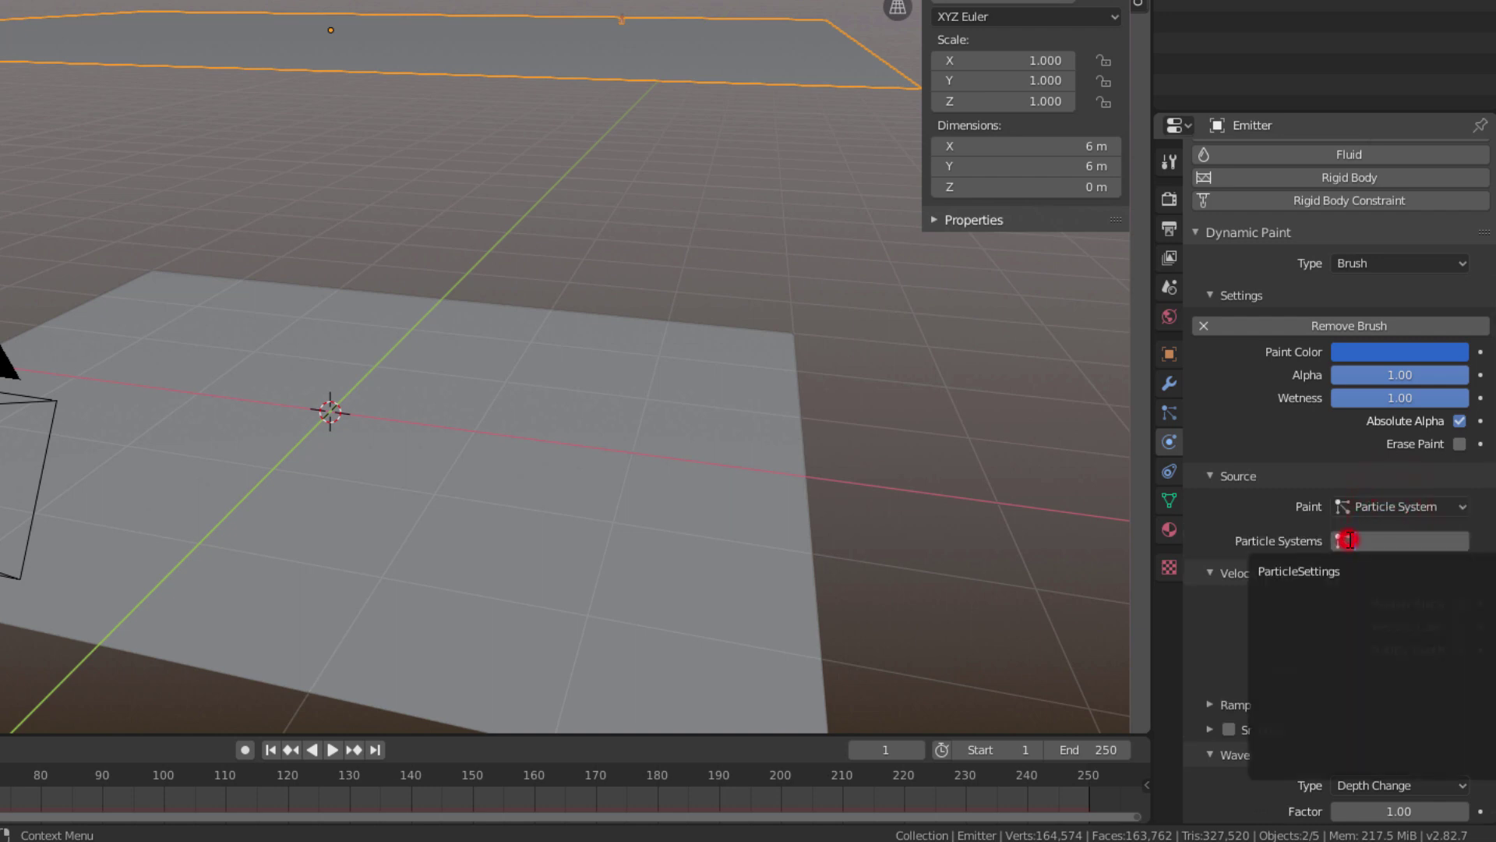
pyautogui.click(1317, 572)
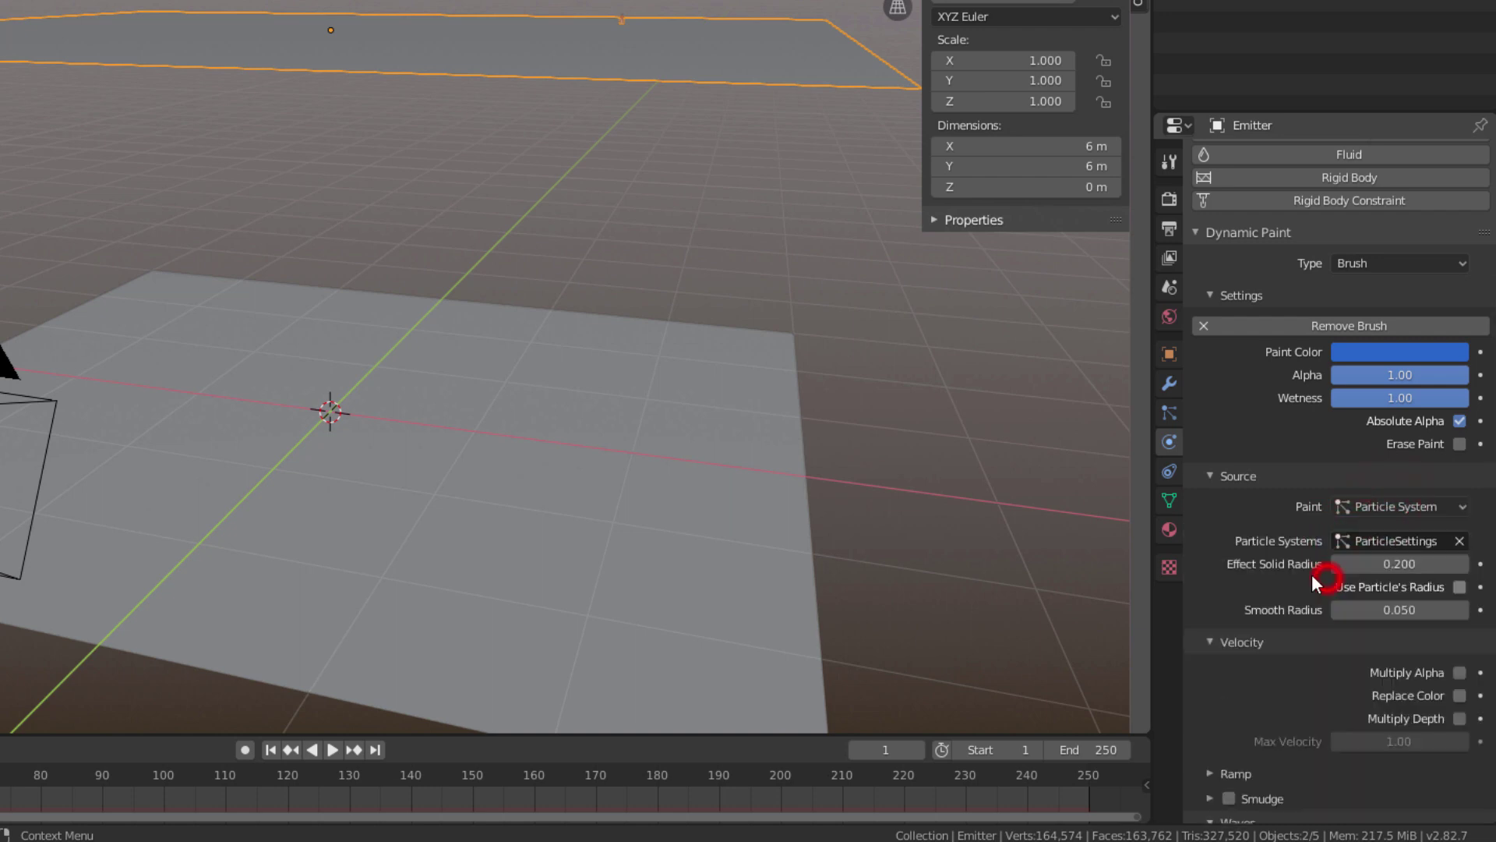
# - Set the brush's Effect Solid Radius to 0.030 and Smooth Radius to 0.060
pyautogui.scroll(-3, 1300, 568)
pyautogui.click(1377, 465)
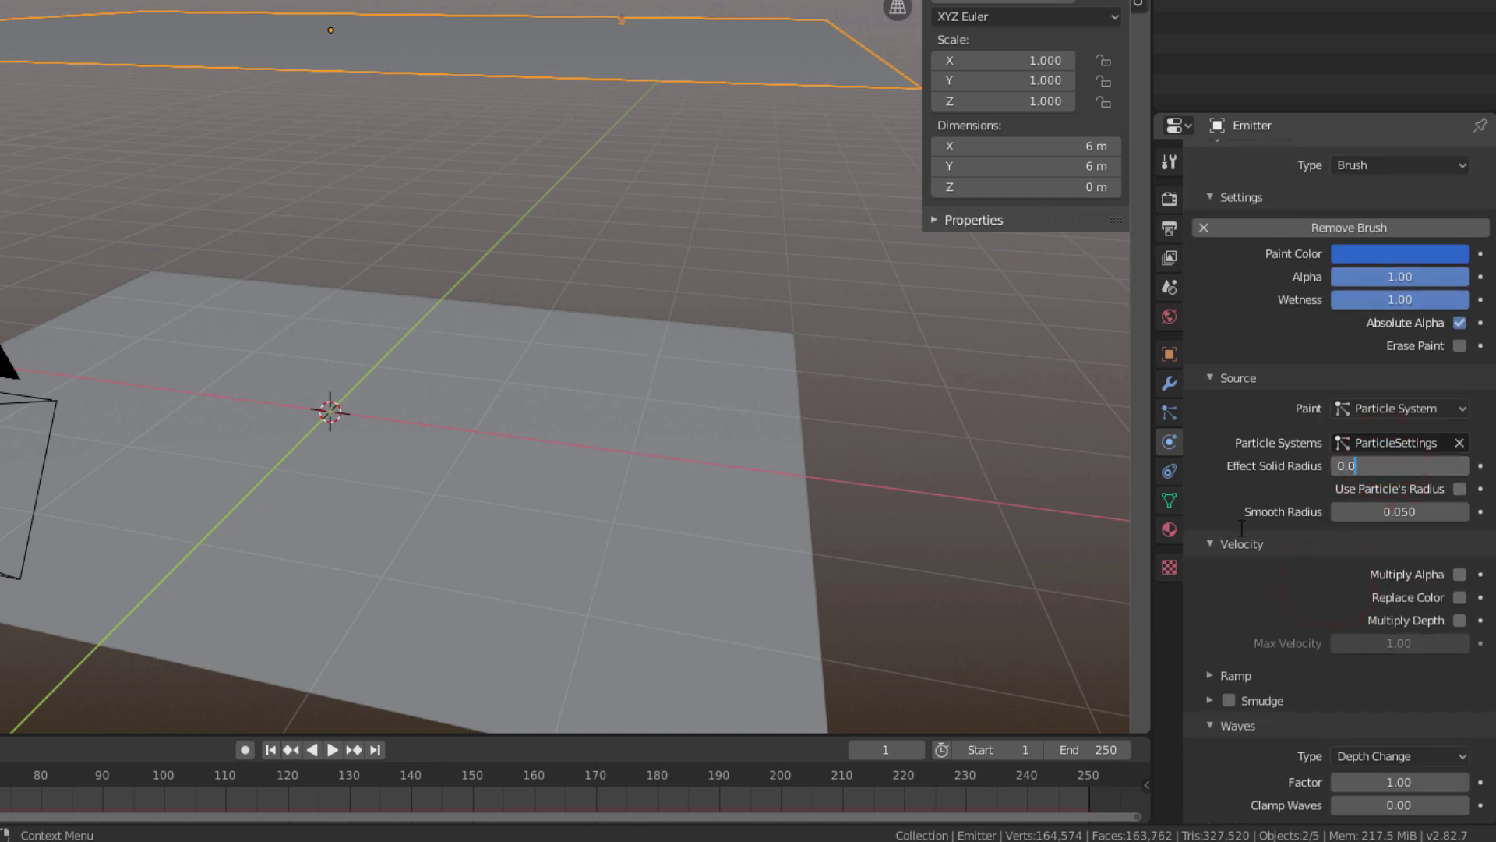
pyautogui.press('Tab')
pyautogui.click(1357, 511)
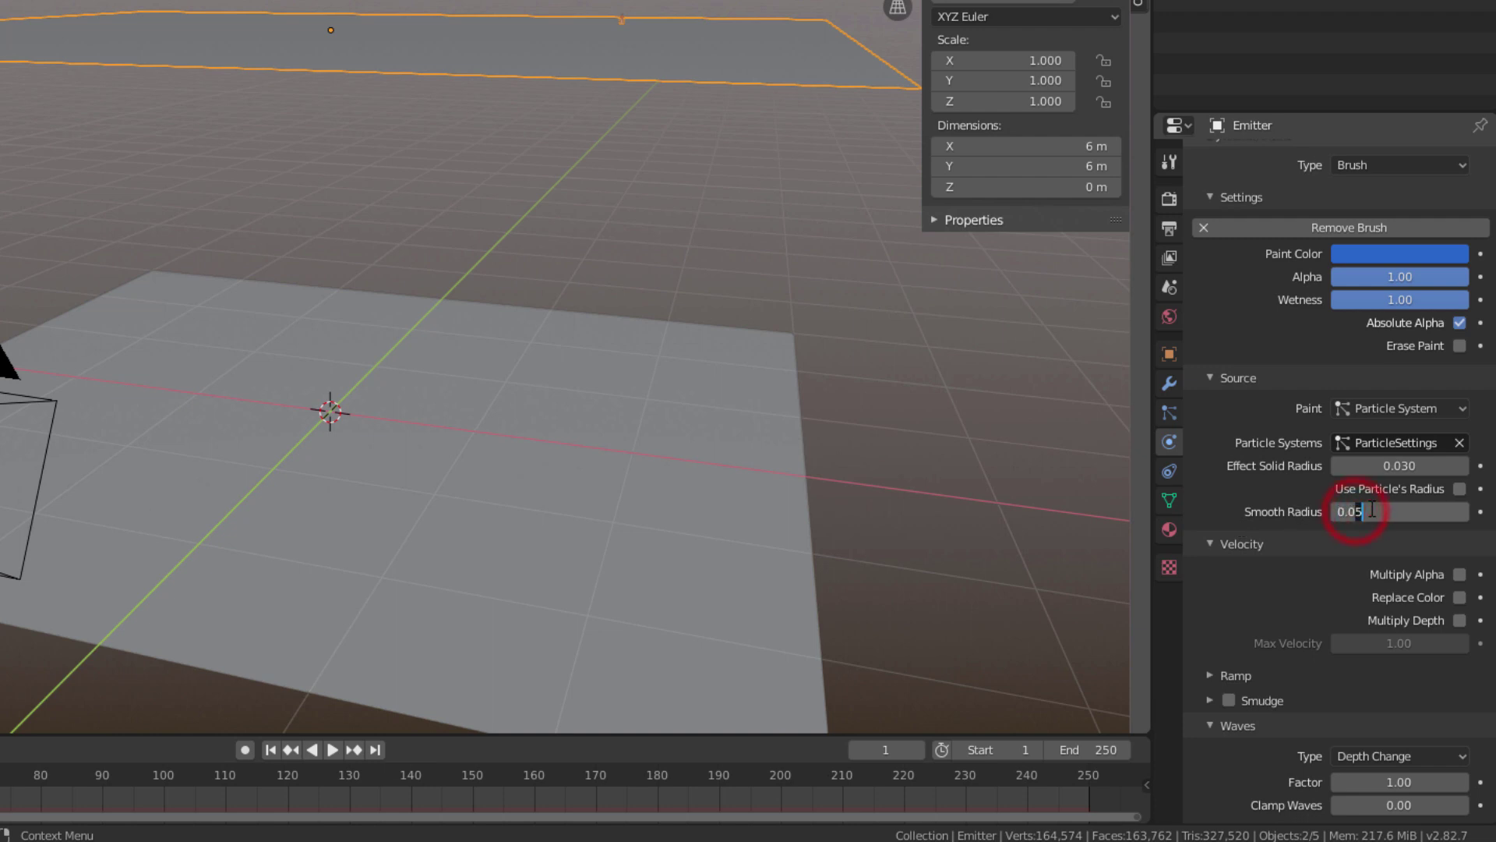
pyautogui.press('Return')
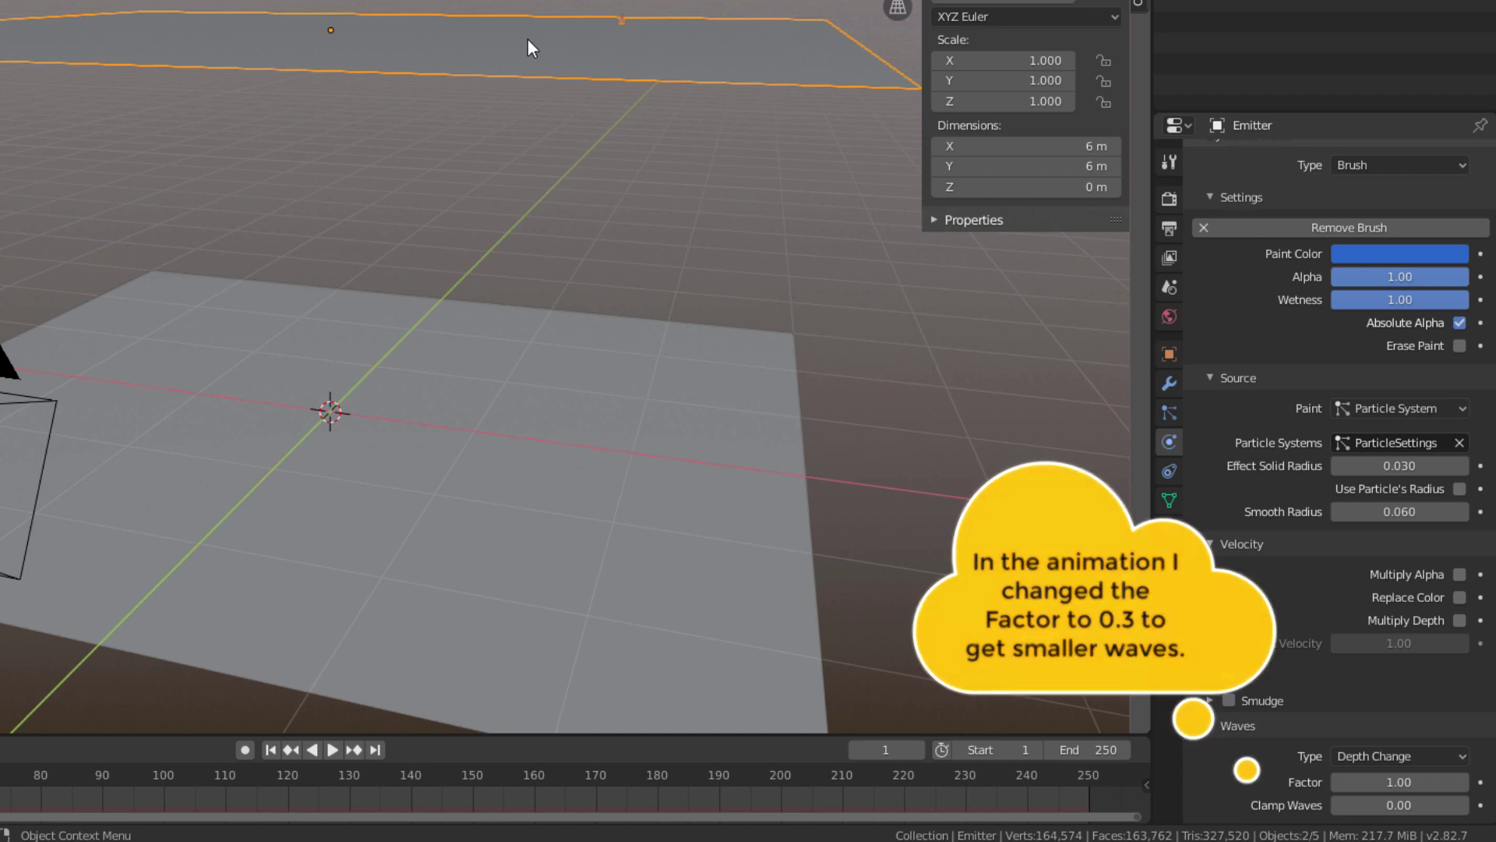
# - Bake the Emitter's particle cache for all 250 frames in Particle Properties
pyautogui.click(1169, 415)
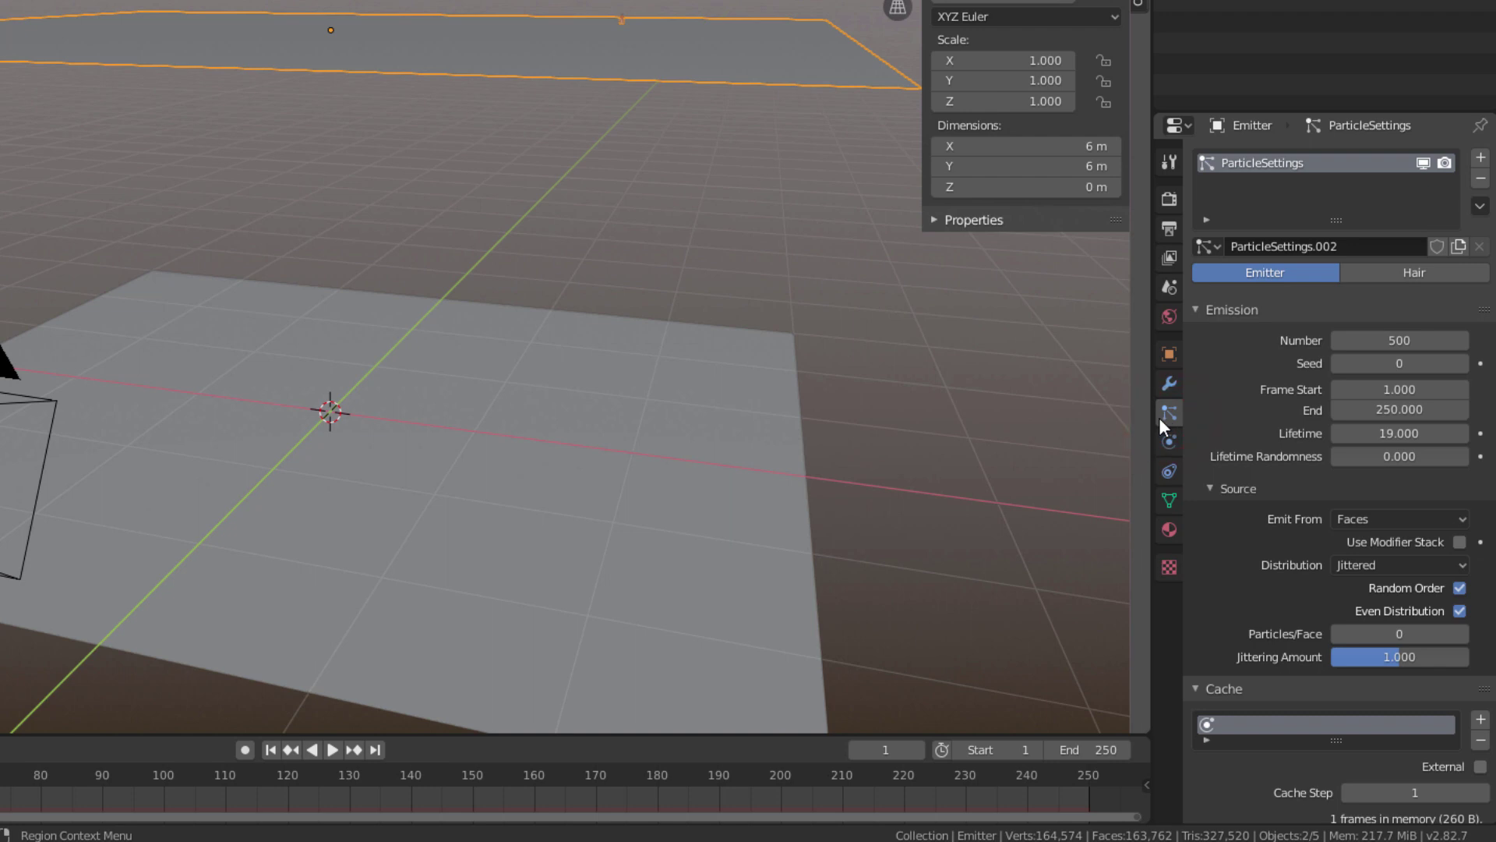
pyautogui.scroll(-3, 1205, 419)
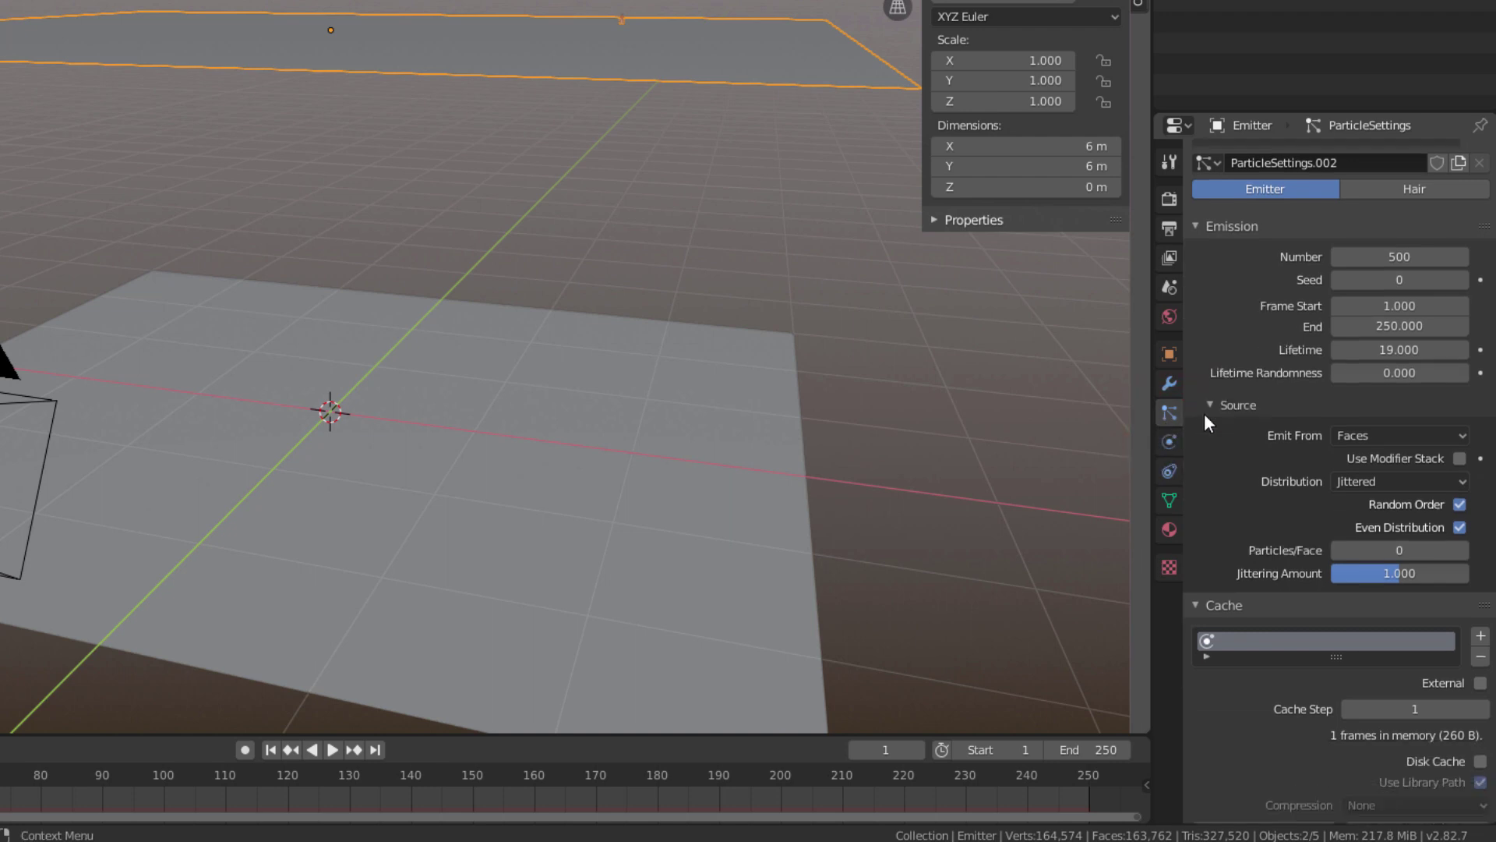
pyautogui.scroll(-9, 1204, 413)
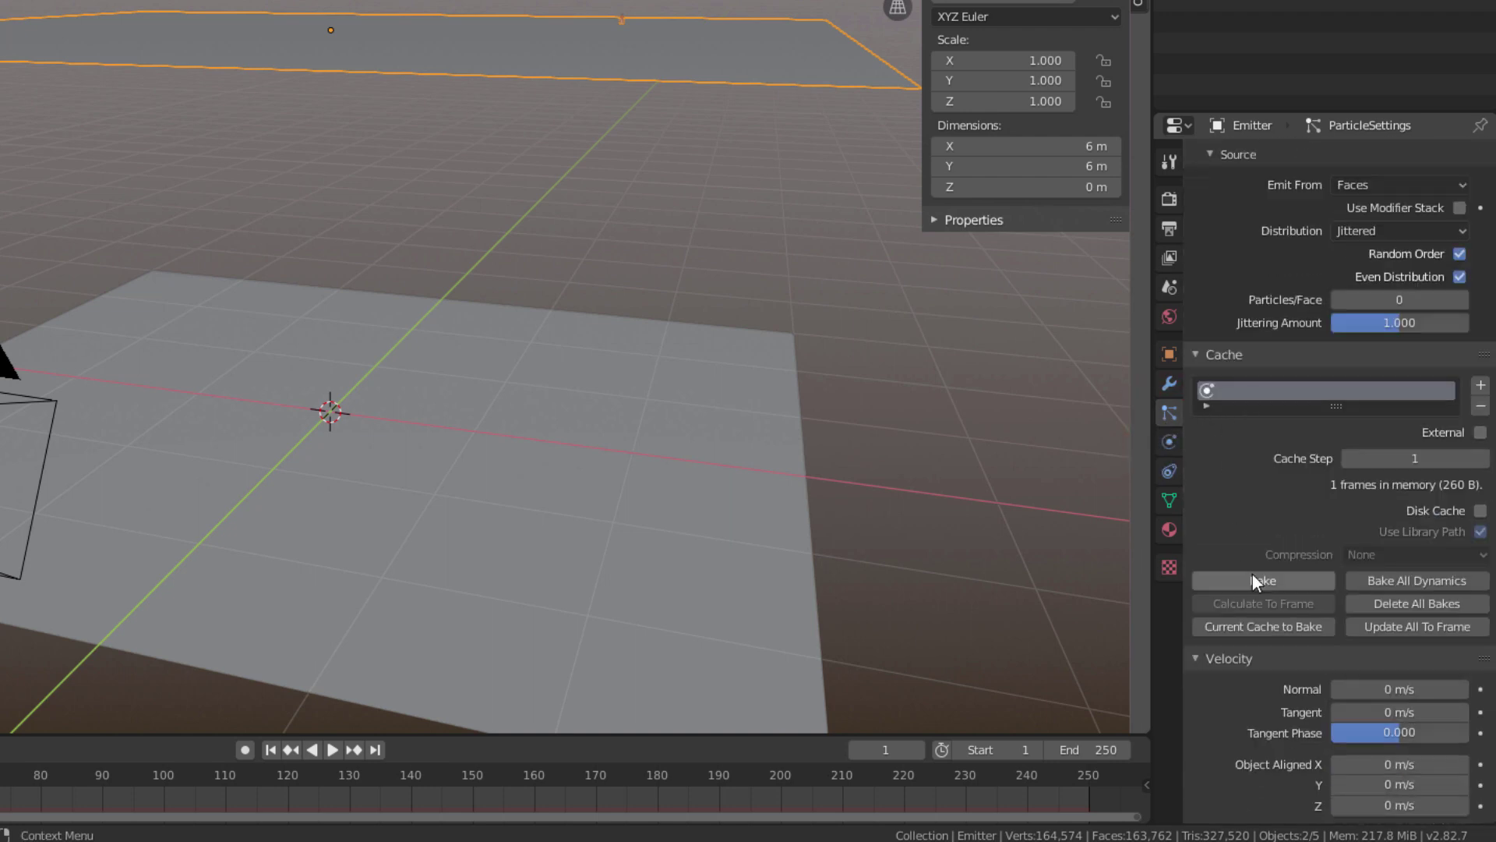
pyautogui.click(1256, 581)
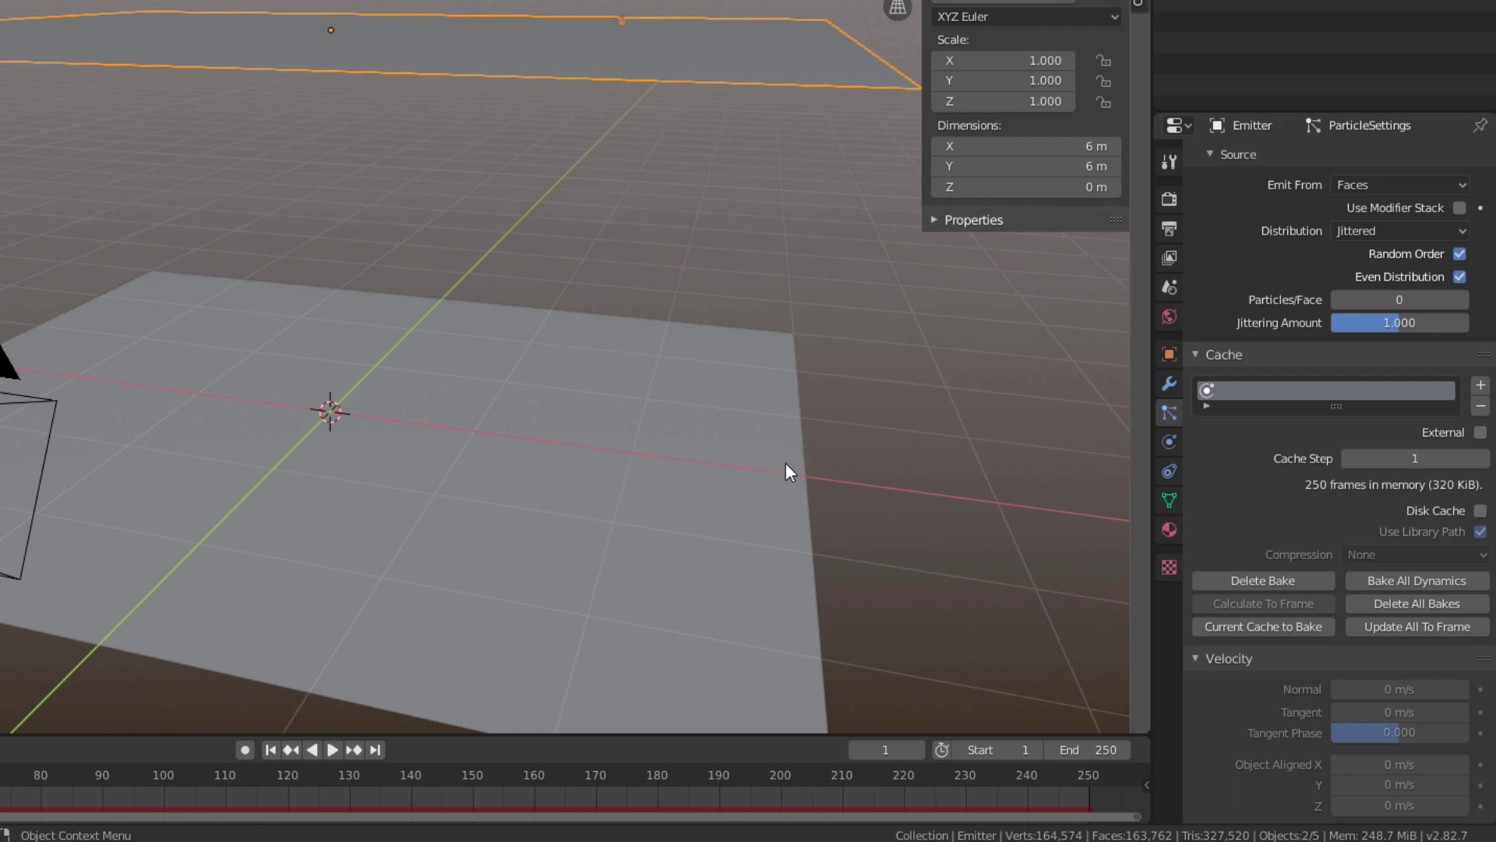
# - Play to frame 24 and orbit above and beneath the plane to inspect mounds and craters
pyautogui.moveTo(781, 478); pyautogui.dragTo(783, 478, button='middle')
pyautogui.click(332, 750)
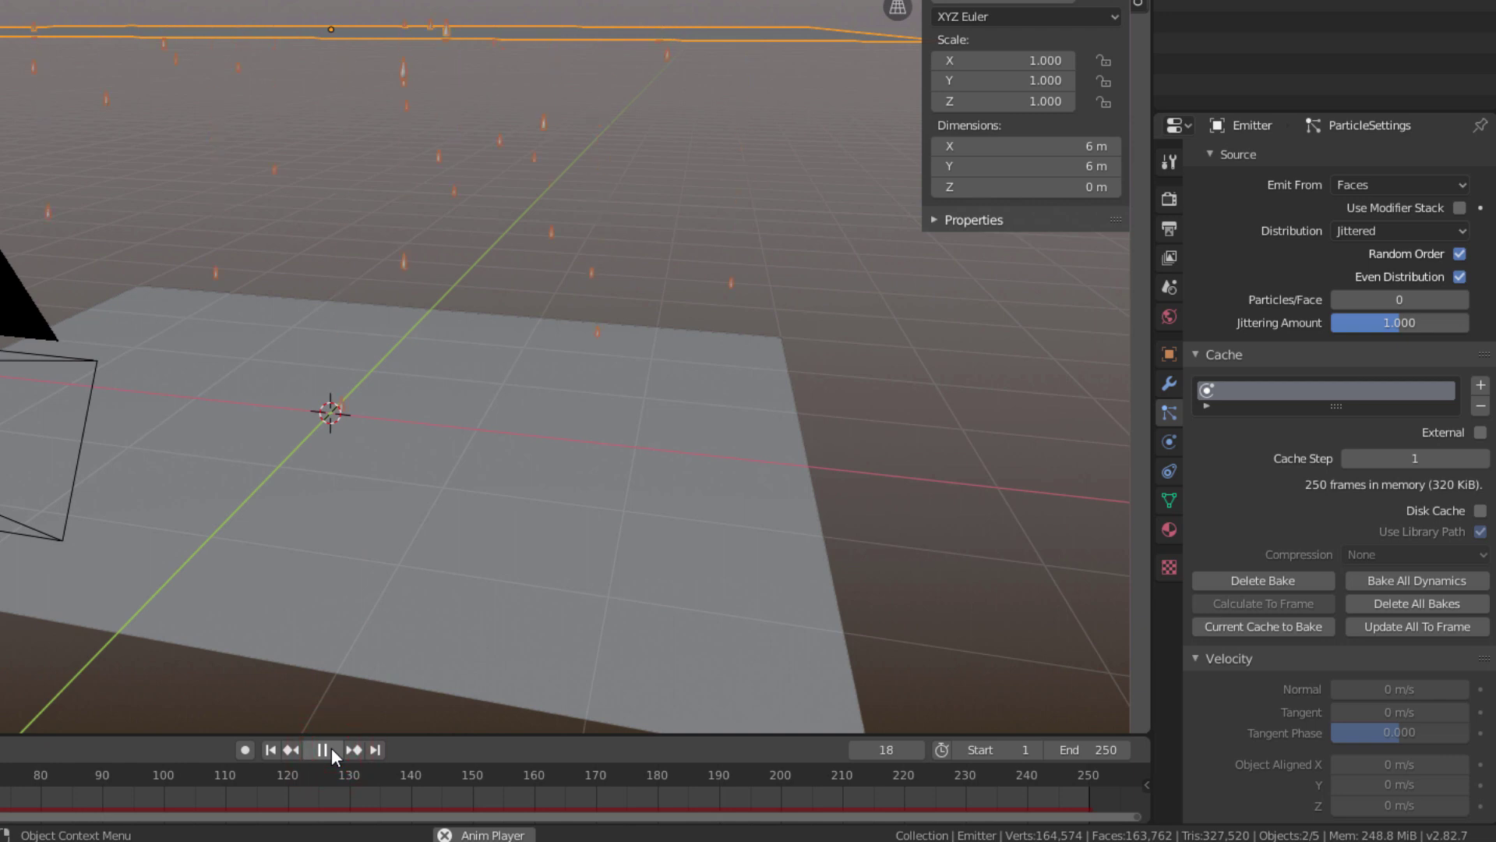
pyautogui.click(331, 746)
pyautogui.moveTo(408, 653); pyautogui.dragTo(550, 598, button='middle')
pyautogui.scroll(2, 550, 599)
pyautogui.moveTo(637, 615); pyautogui.dragTo(311, 414, button='middle')
pyautogui.scroll(2, 496, 457)
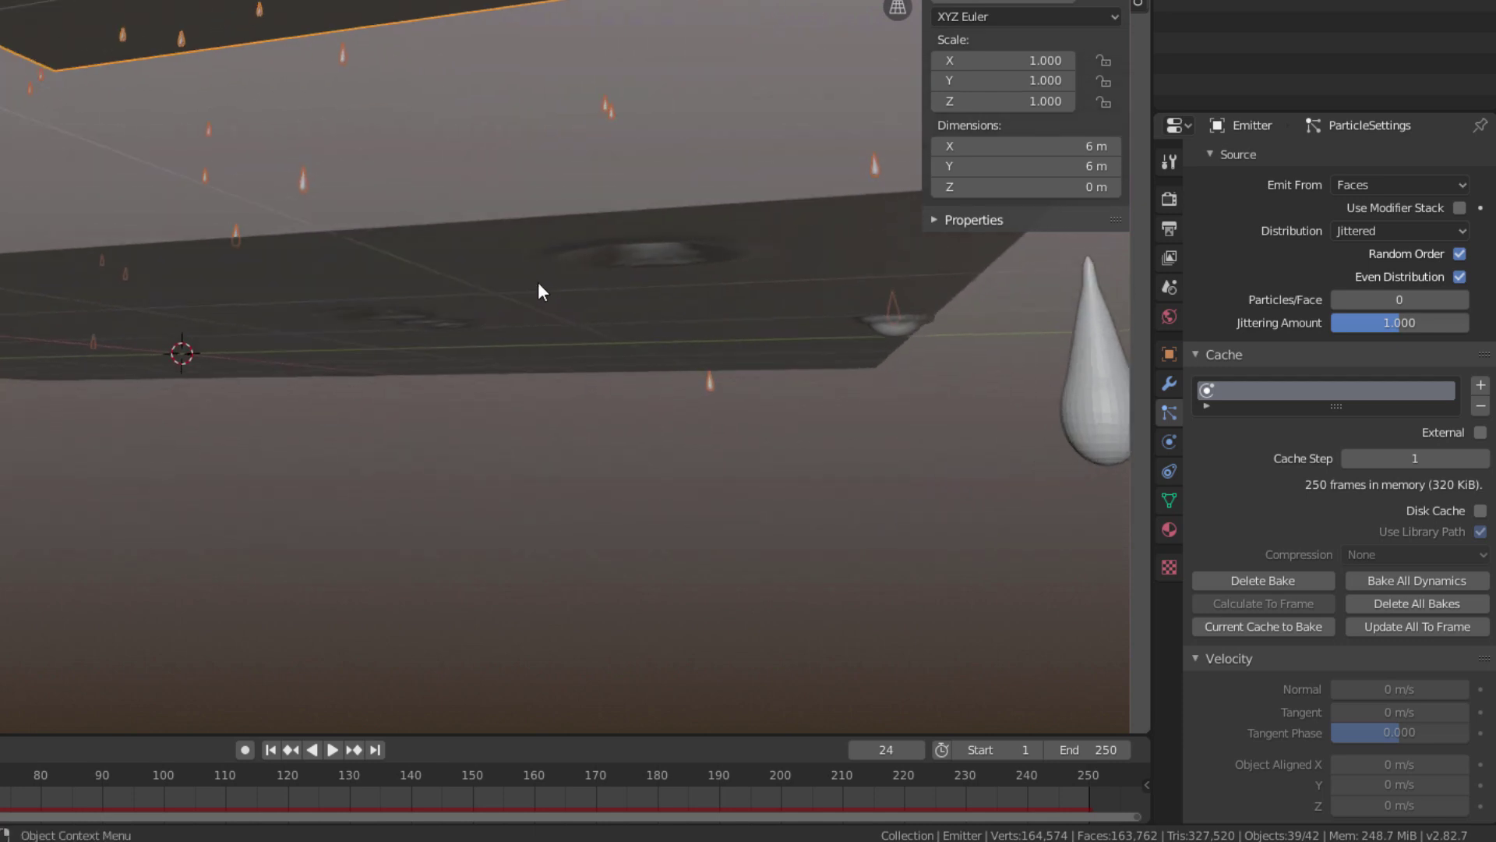
pyautogui.moveTo(542, 291); pyautogui.dragTo(600, 124, button='middle')
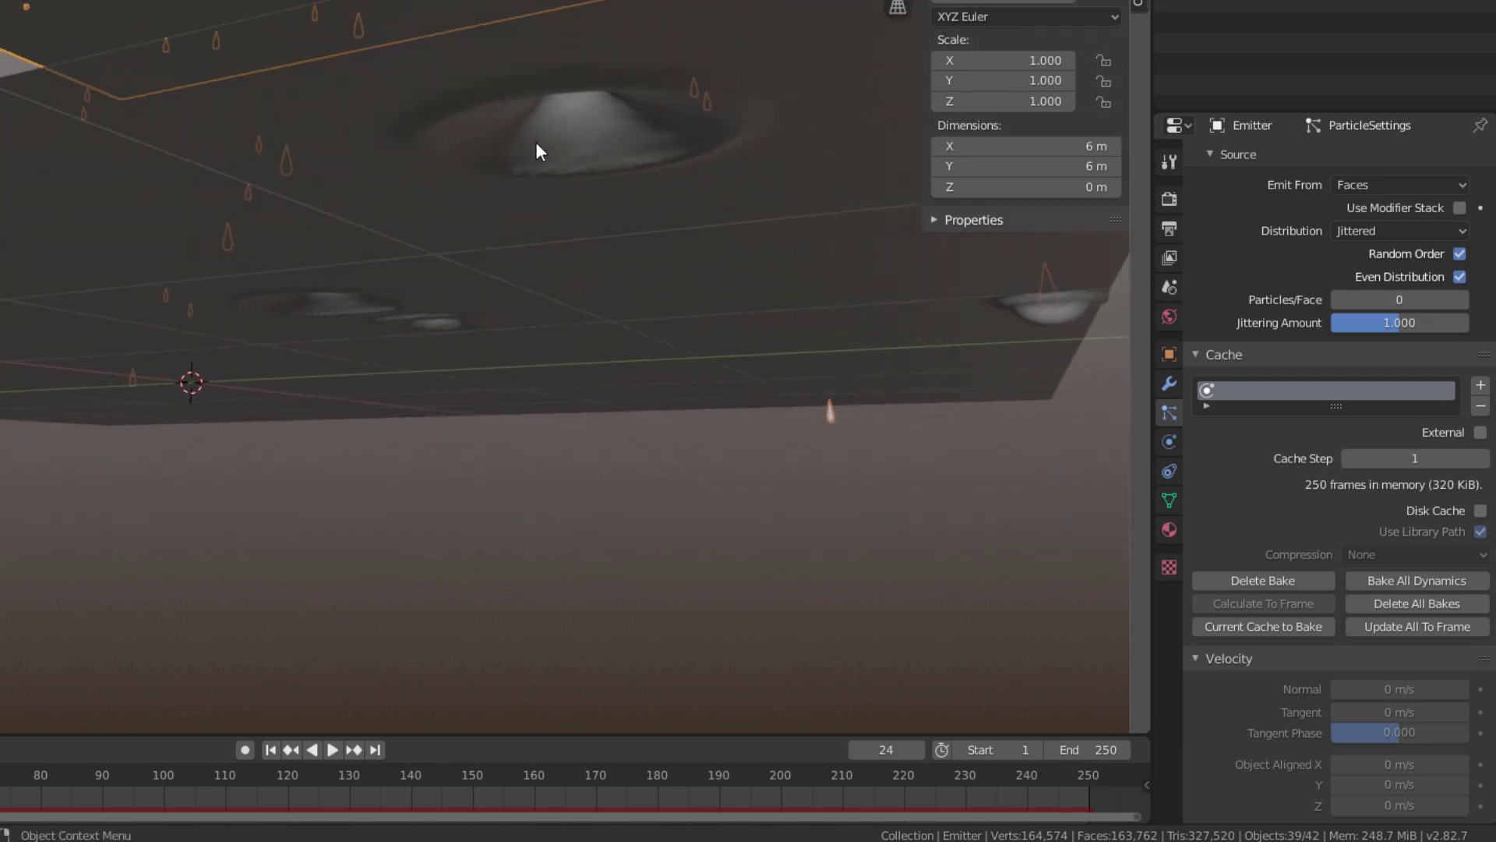
pyautogui.moveTo(562, 194); pyautogui.dragTo(431, 438, button='middle')
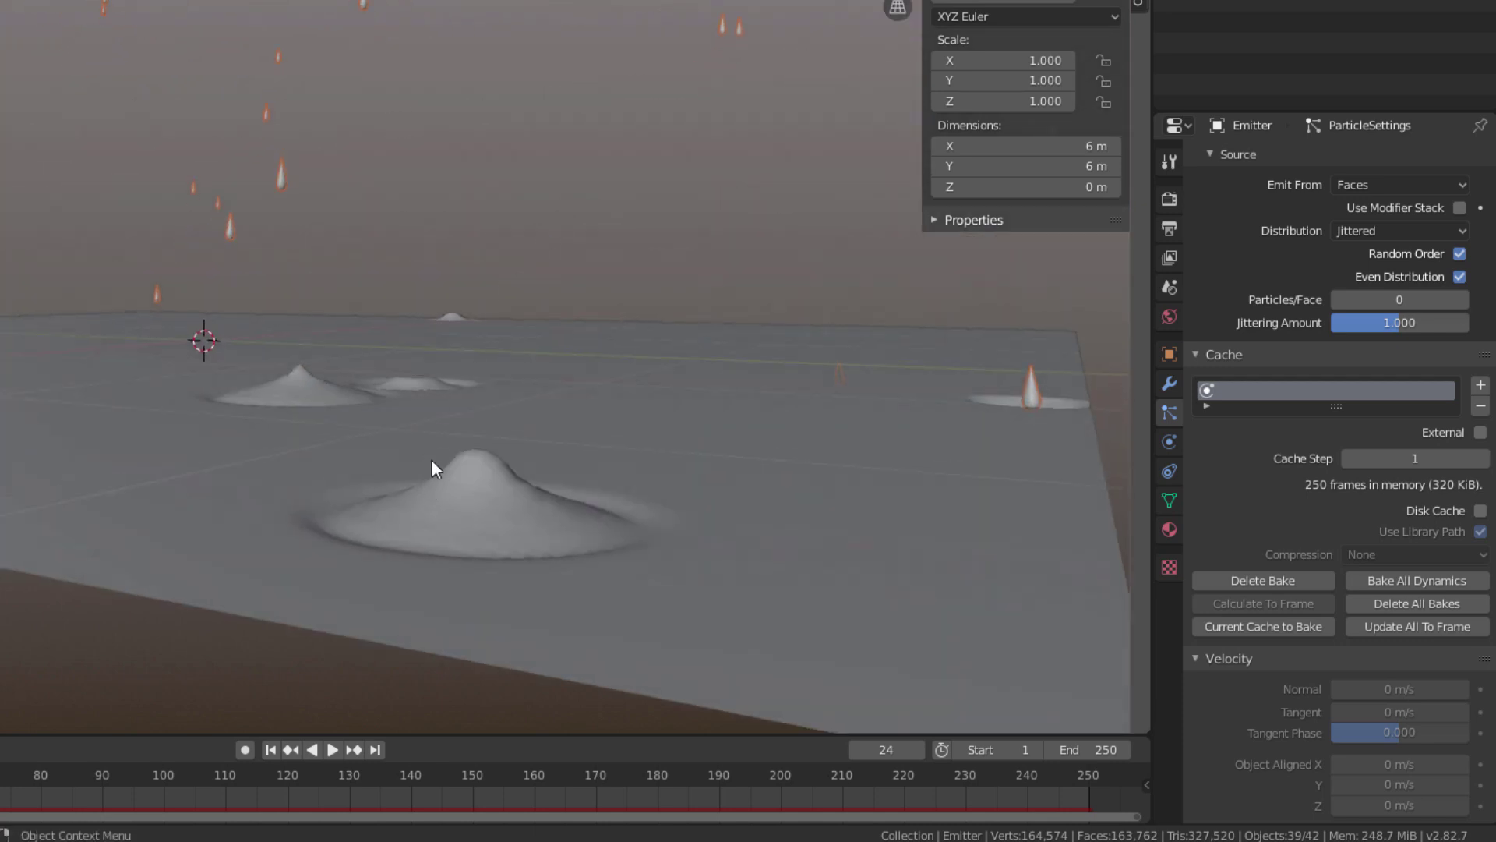
pyautogui.moveTo(458, 505); pyautogui.dragTo(476, 569, button='middle')
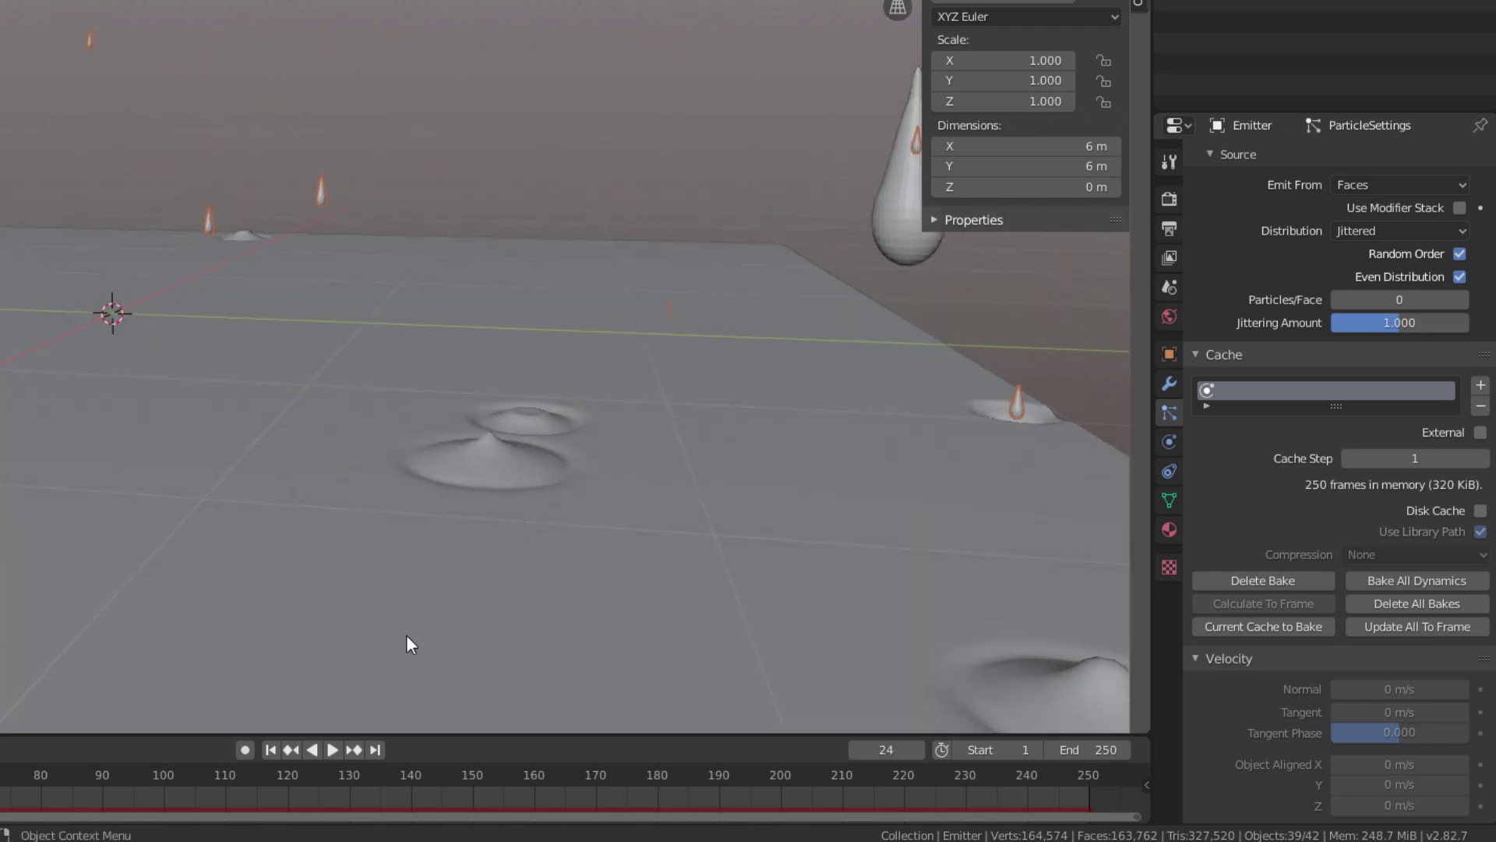
# - Resume playback and pause at frame 55 to view the ripple rings
pyautogui.click(332, 749)
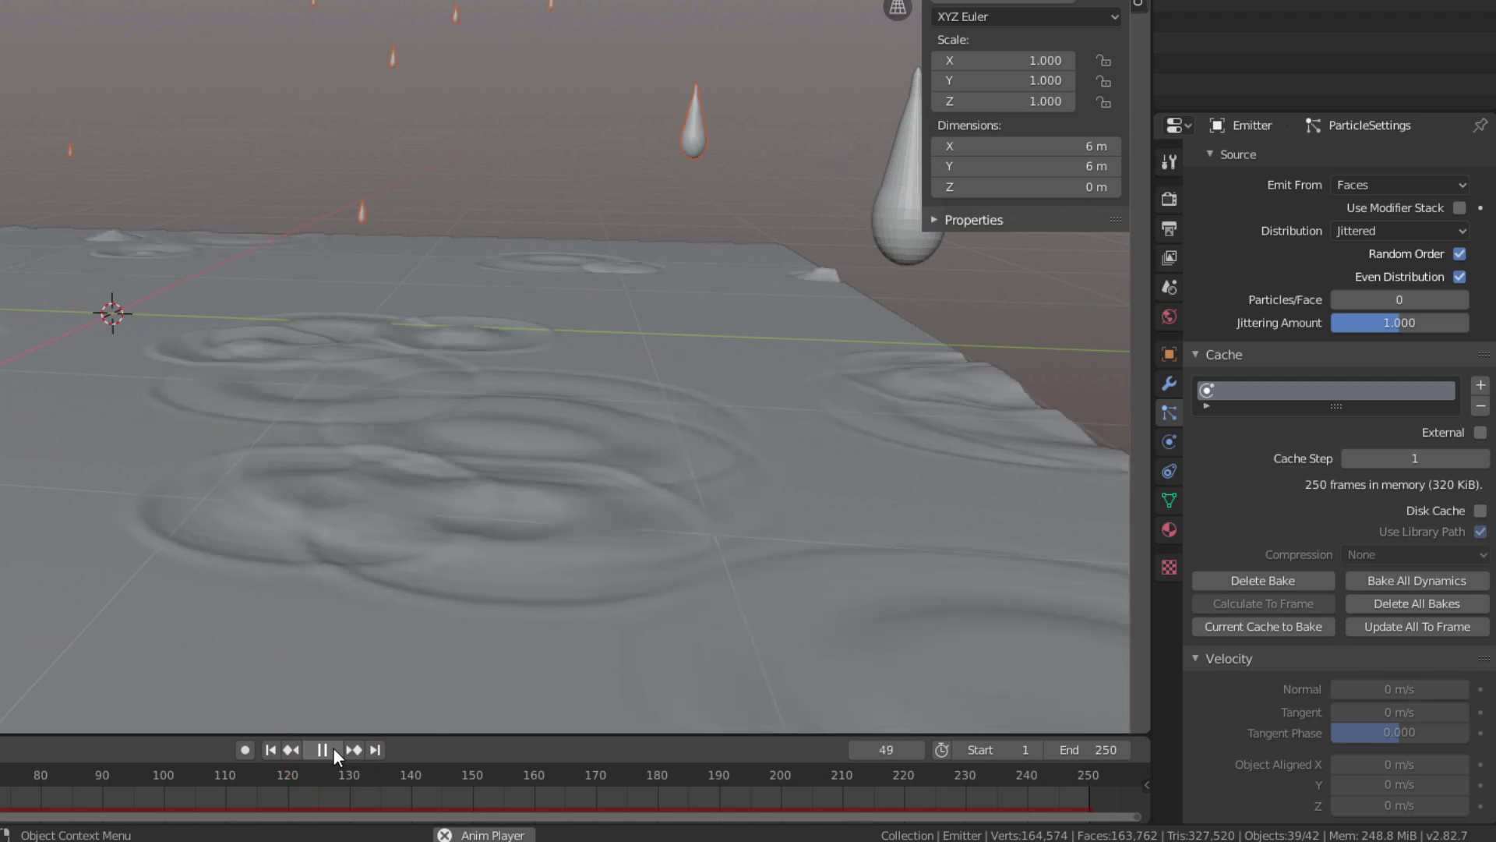
pyautogui.click(334, 750)
pyautogui.moveTo(405, 545); pyautogui.dragTo(432, 483, button='middle')
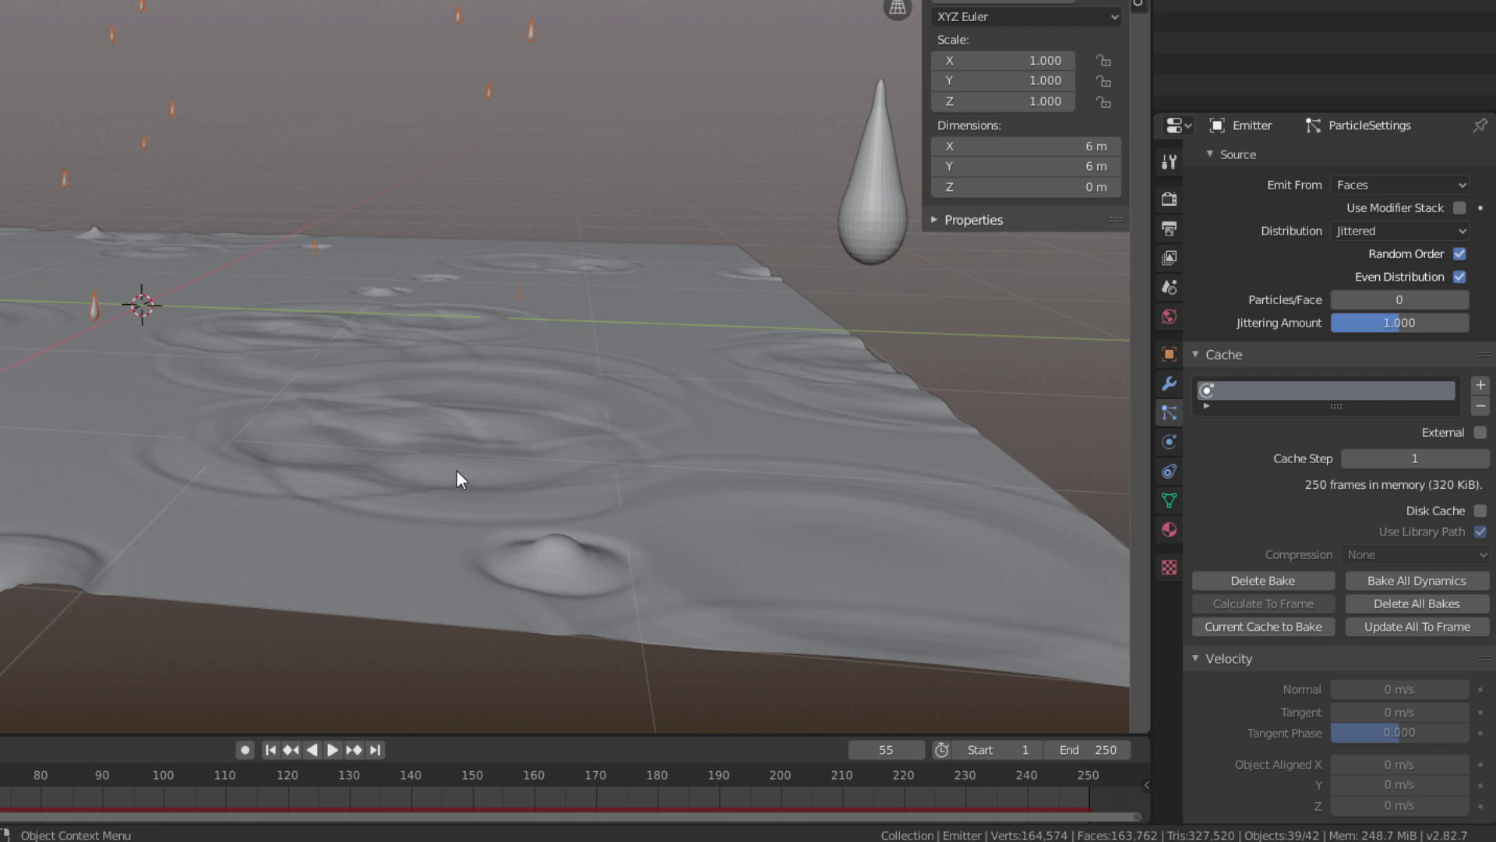
# - Select the Canvas plane and bake its Dynamic Paint wave cache for 250 frames
pyautogui.click(793, 460)
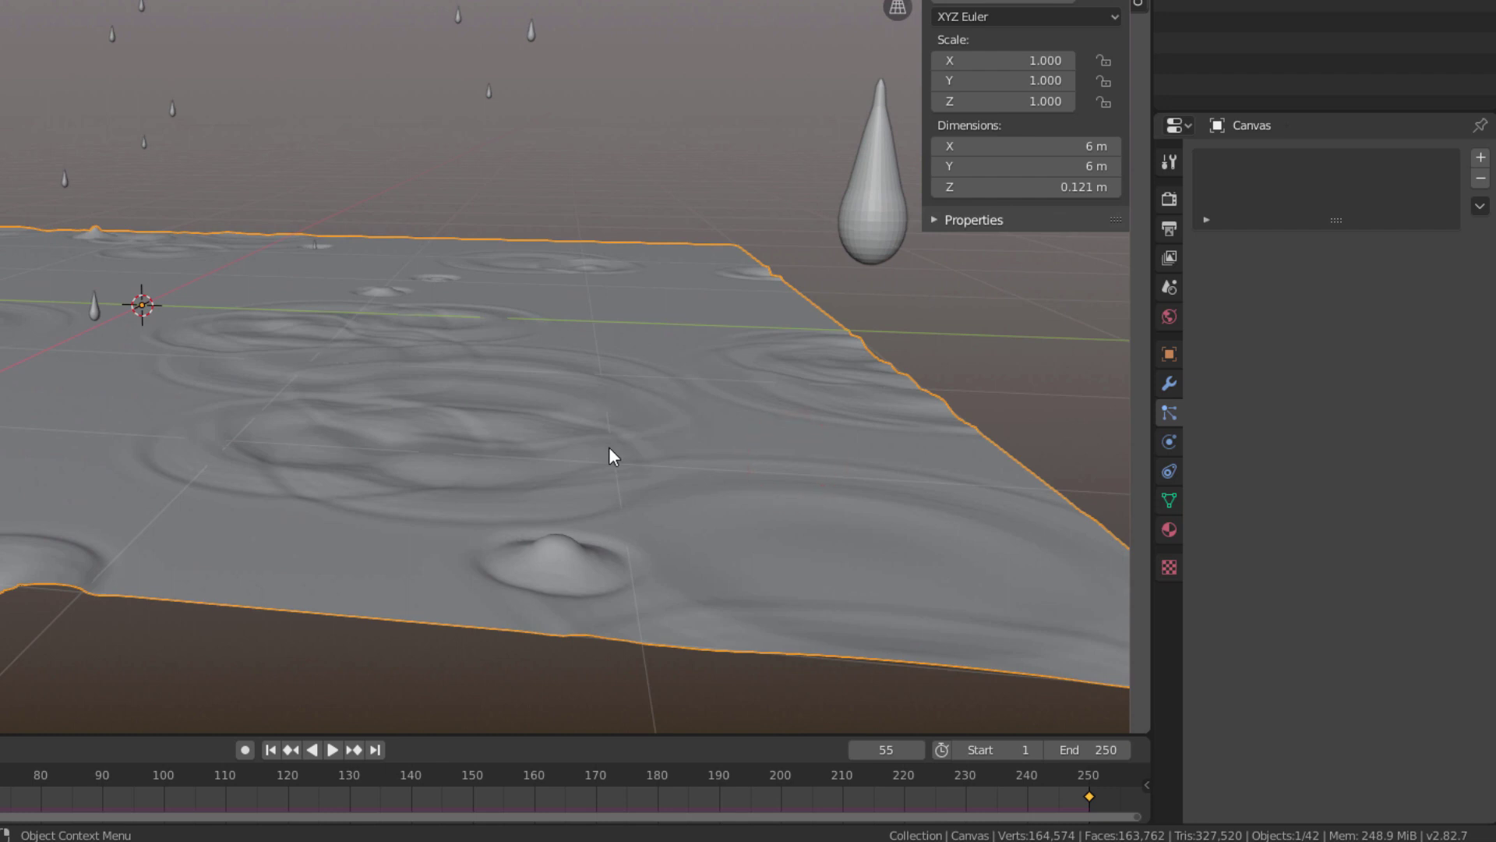
pyautogui.click(1177, 441)
pyautogui.scroll(-3, 1236, 491)
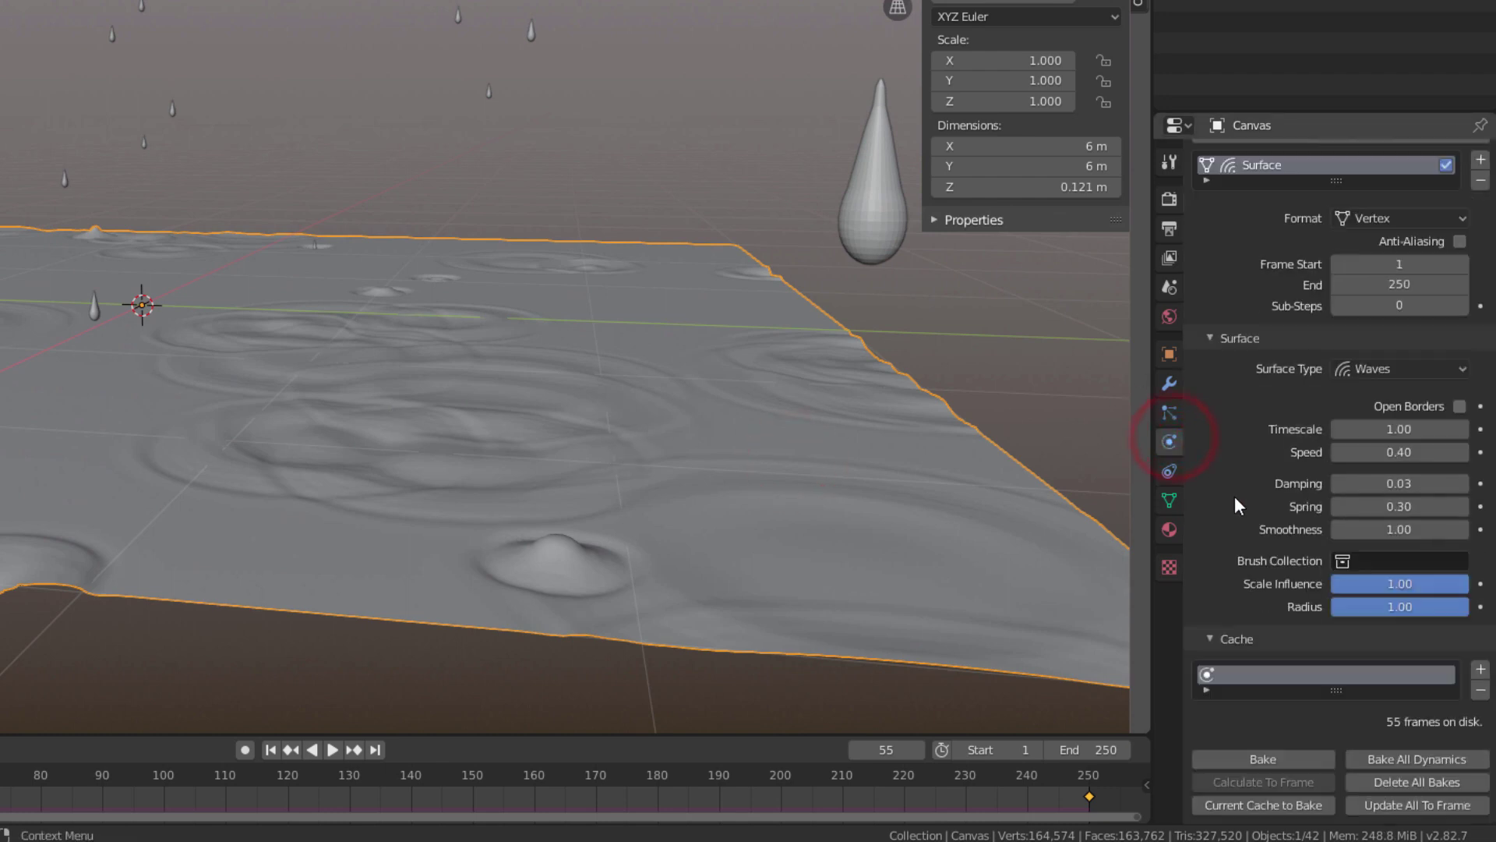
pyautogui.click(1242, 760)
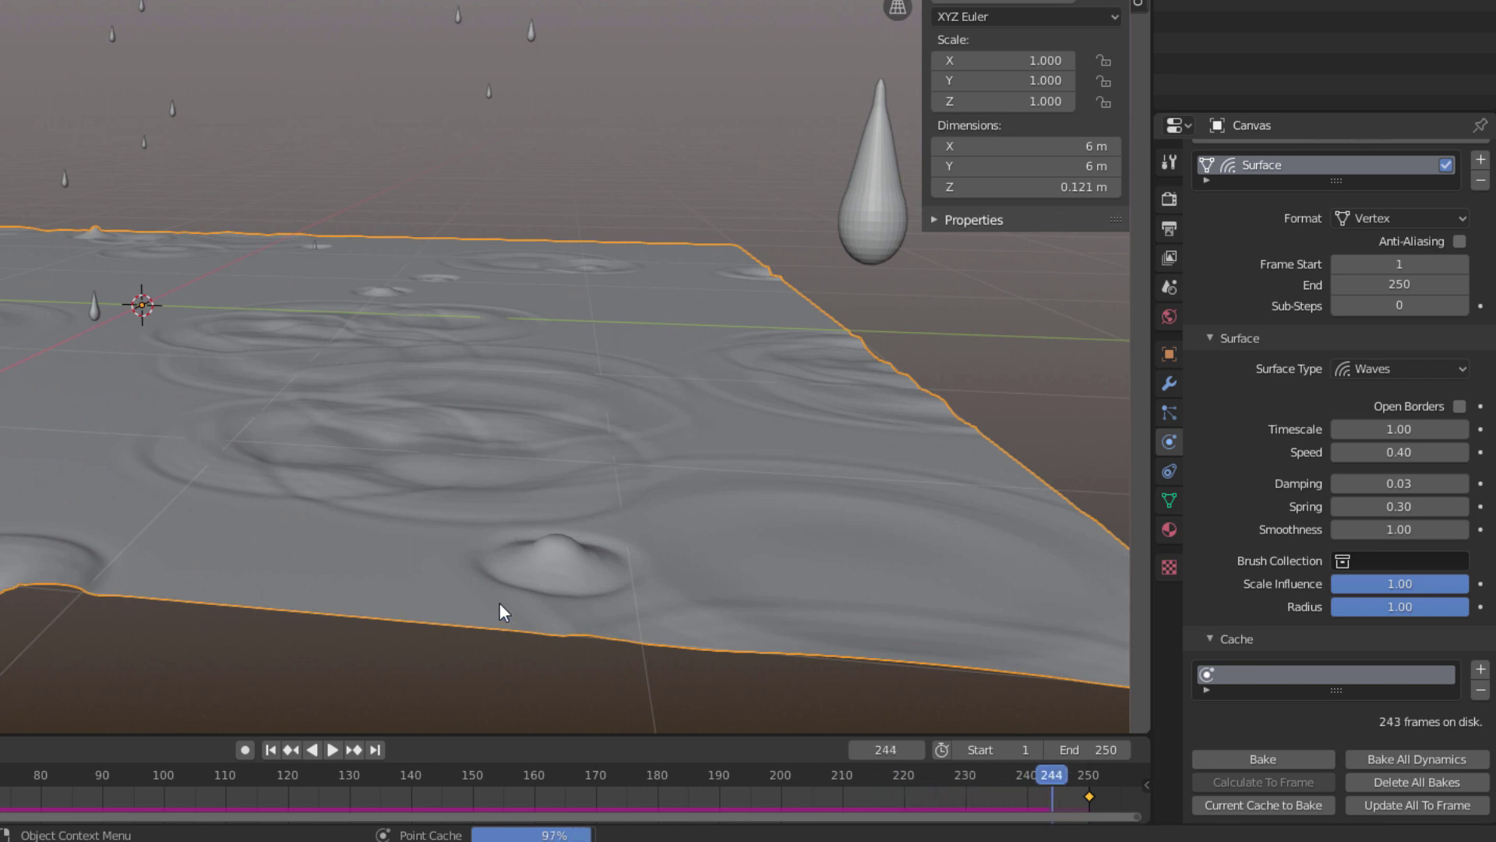
# - Play the baked ripple animation, stop it at frame 76, and render frame 76
pyautogui.click(332, 750)
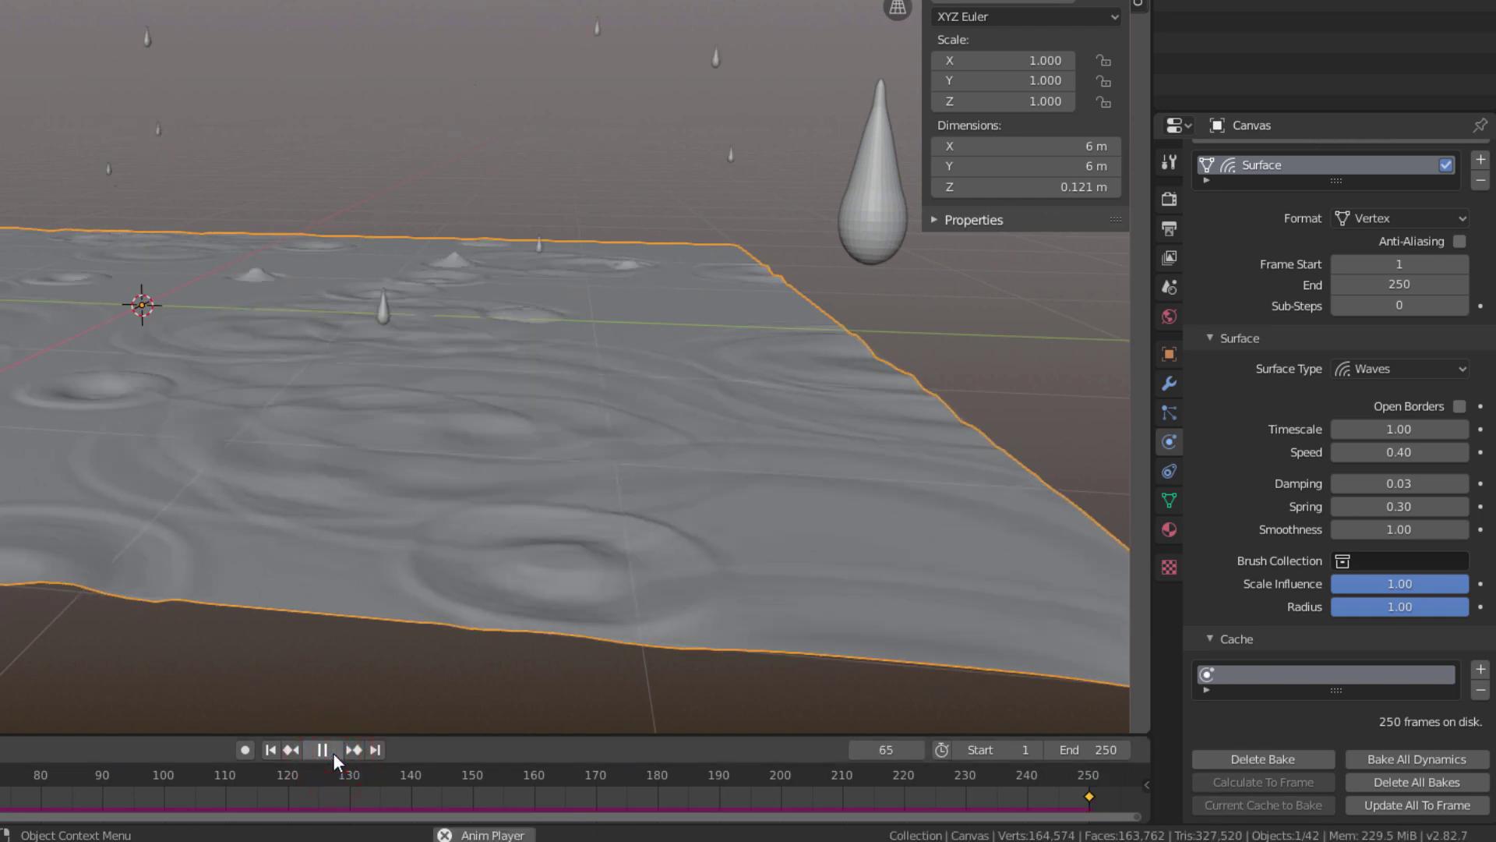
pyautogui.click(334, 750)
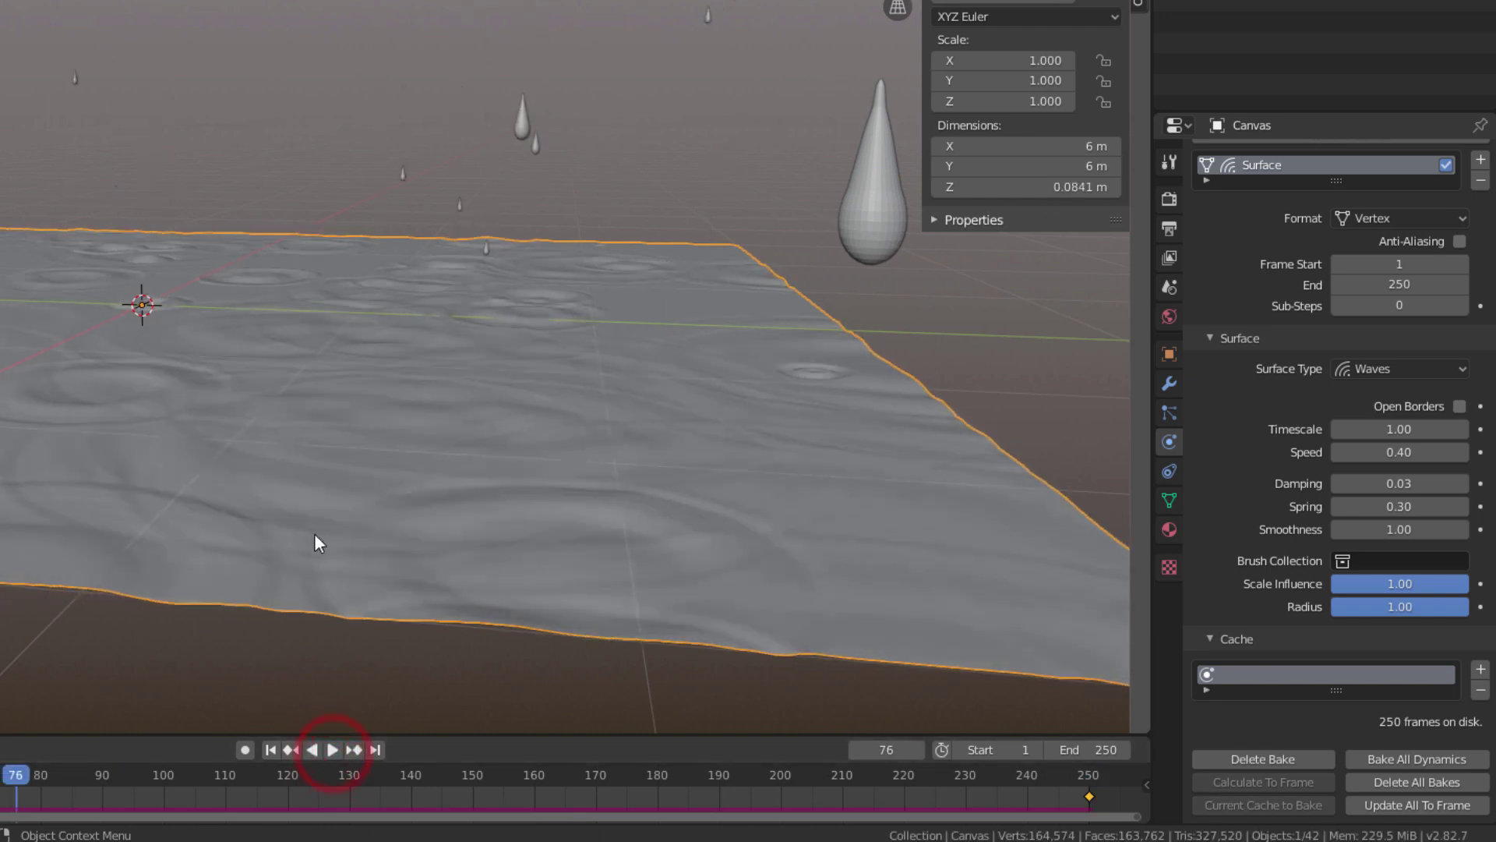
pyautogui.press('F12')
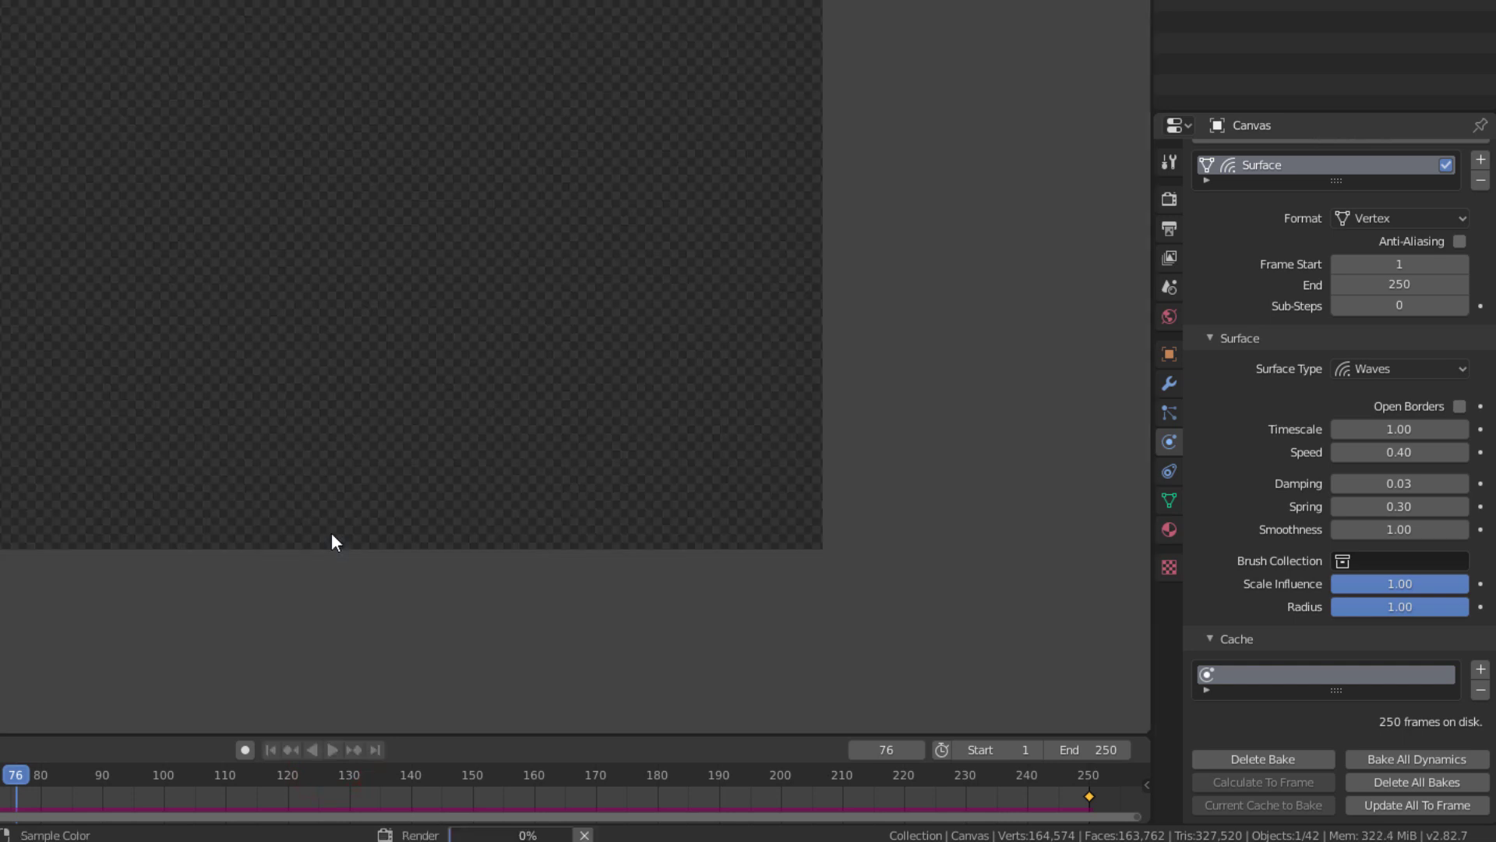